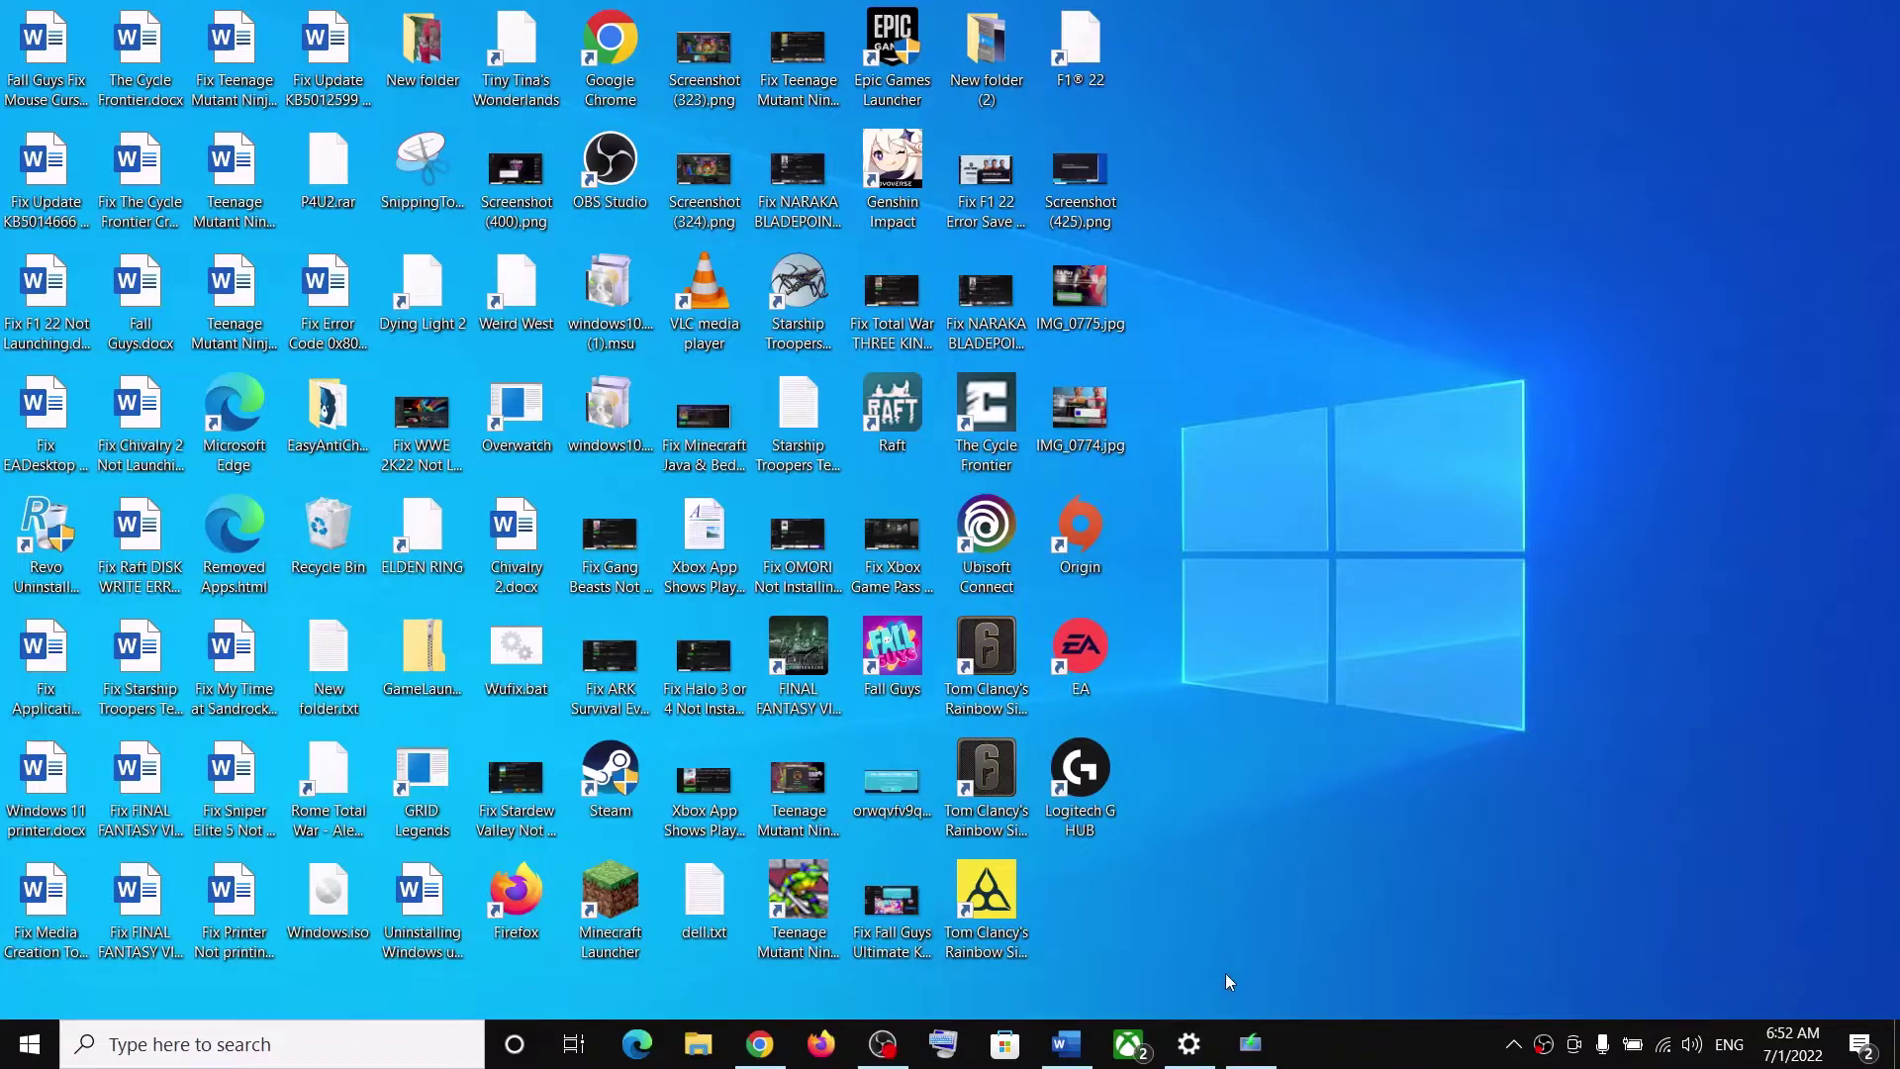
Open Settings' Windows Update page with KB5014666 downloading, then review Step 1 in the Word guide.
click(1192, 1049)
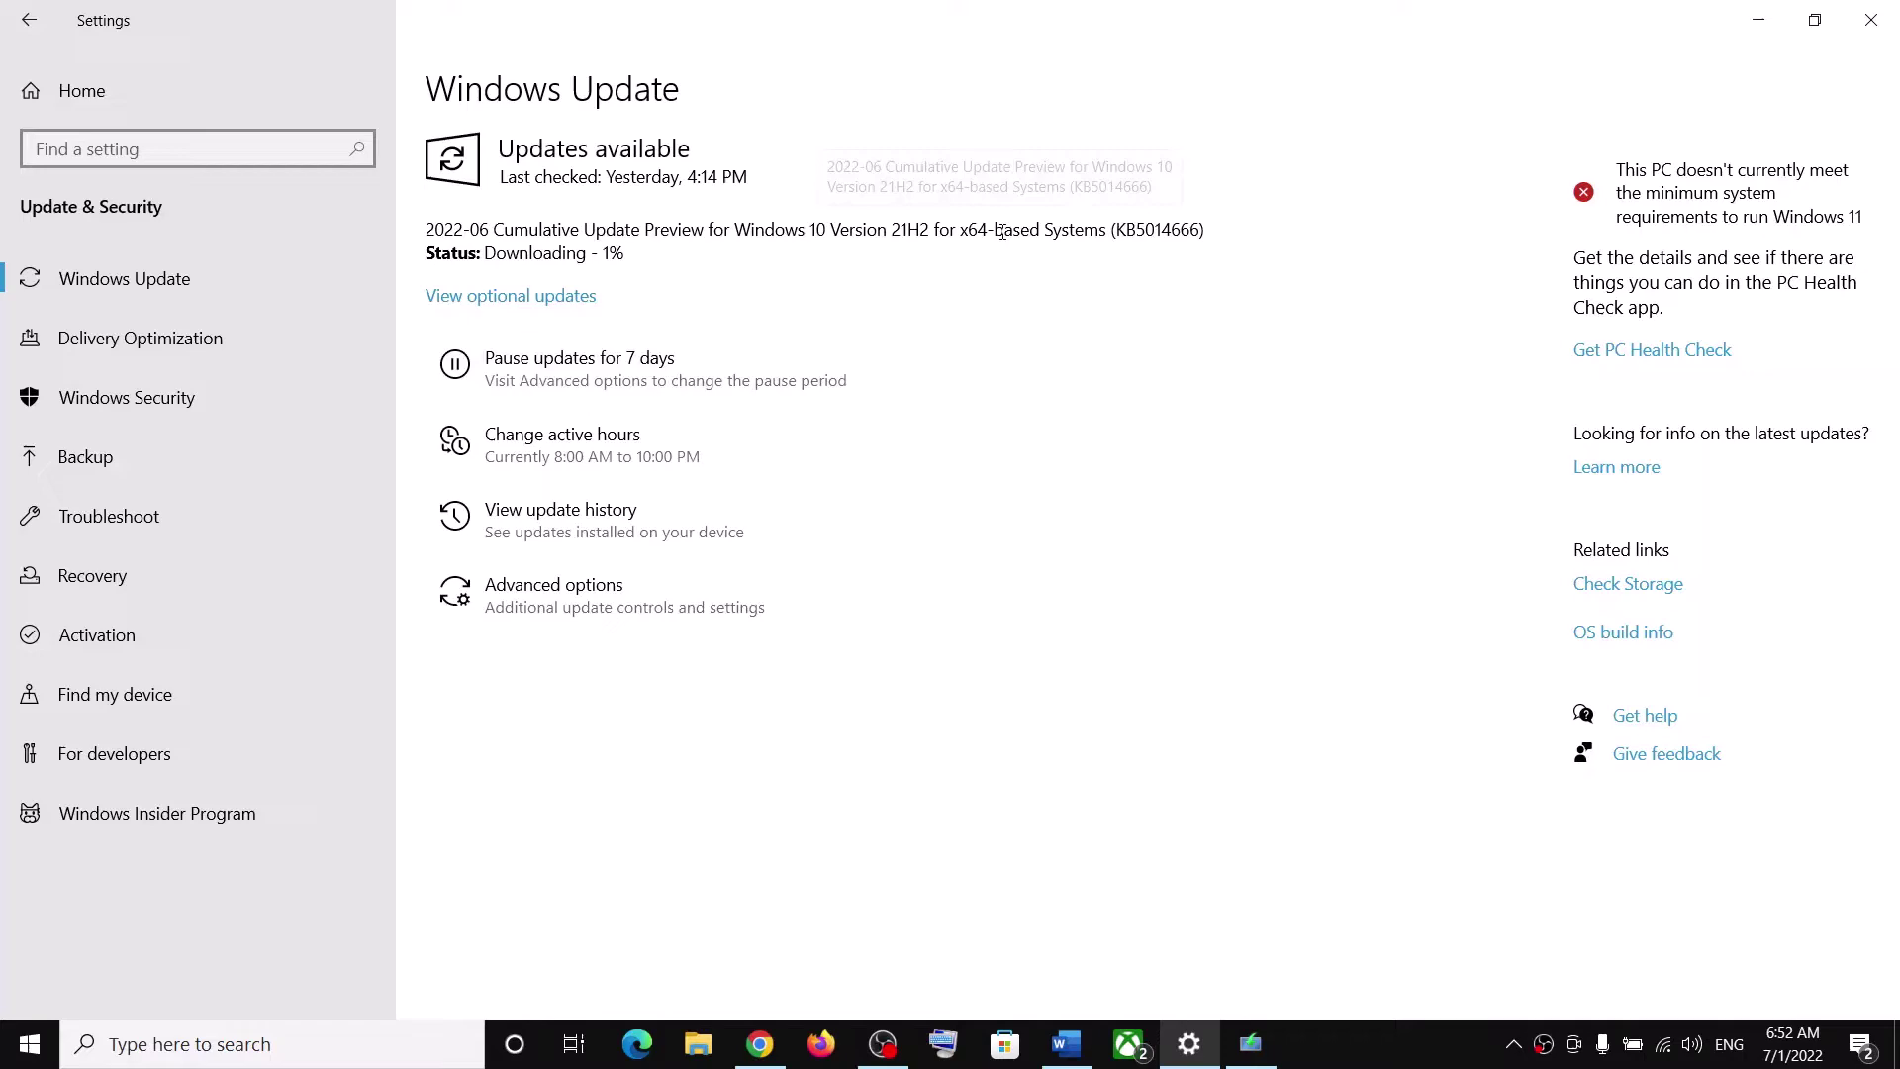
click(1066, 1043)
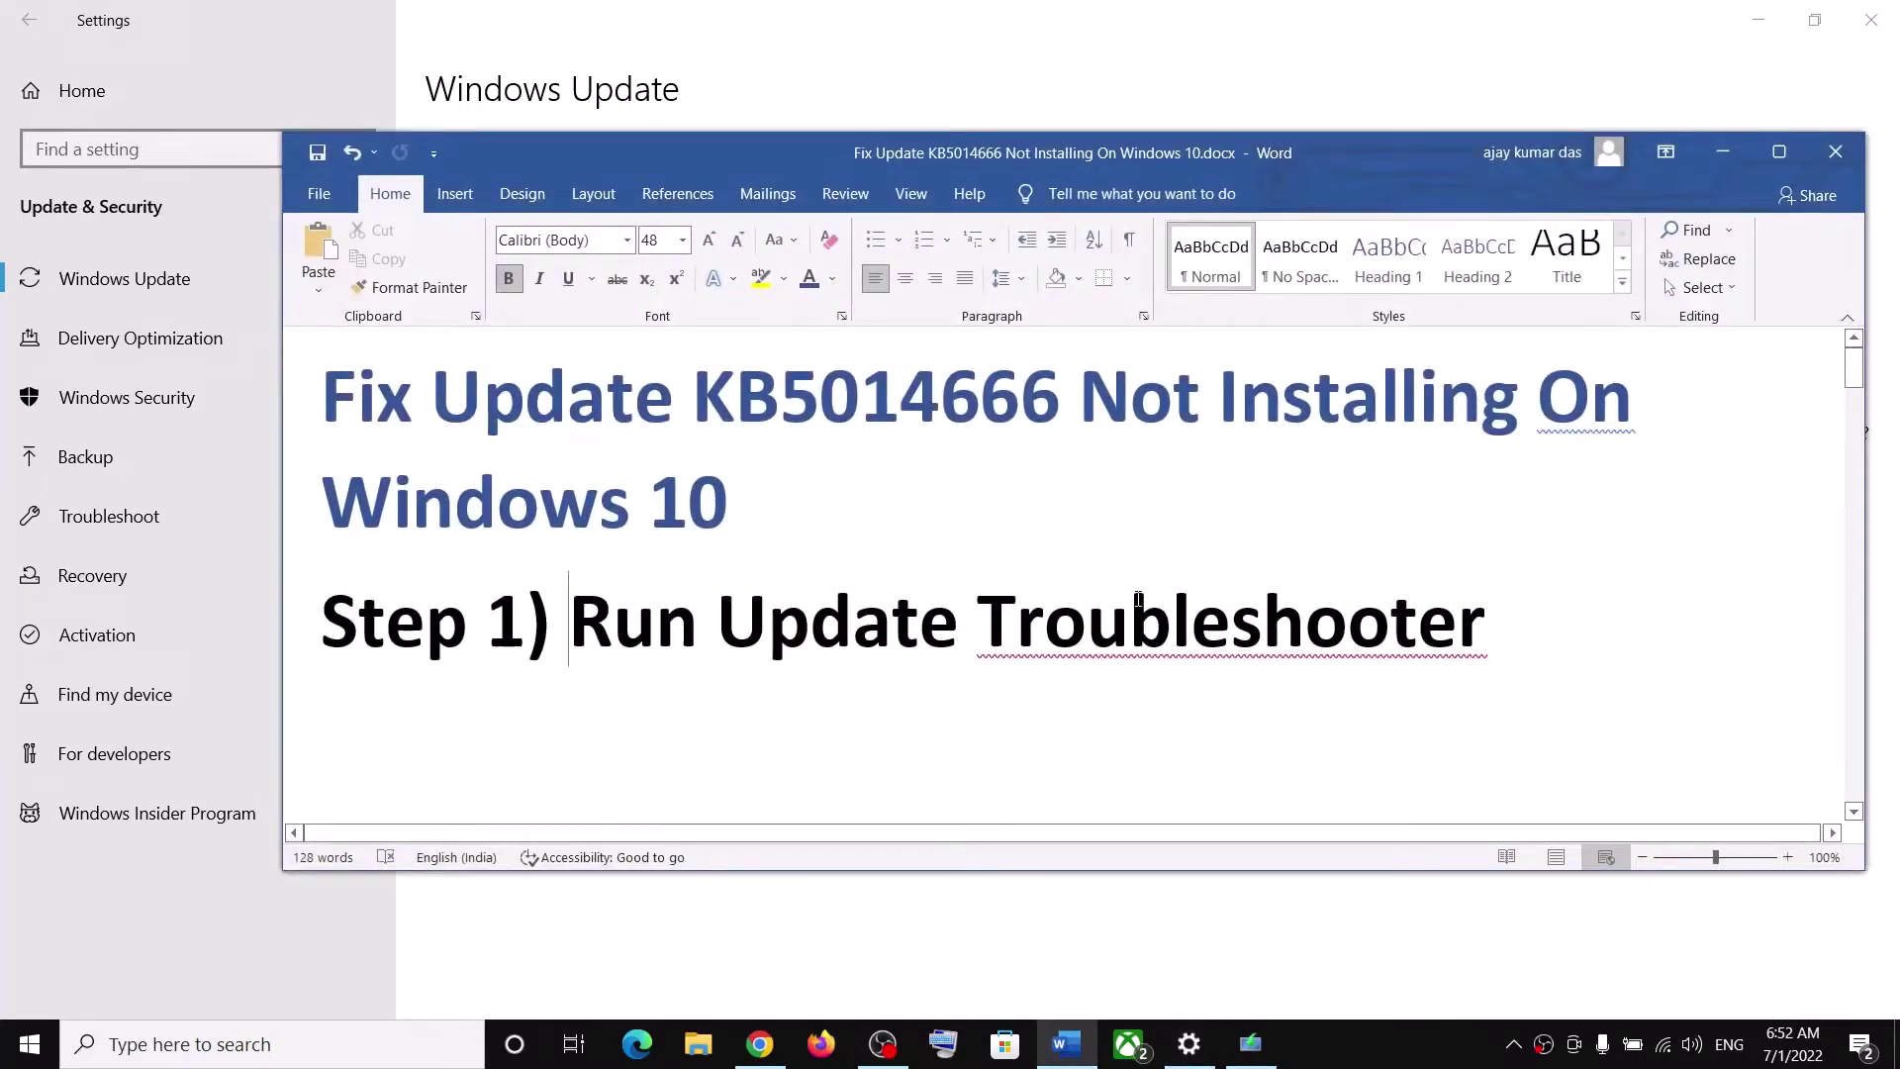
drag(571, 623, 1530, 624)
click(1724, 152)
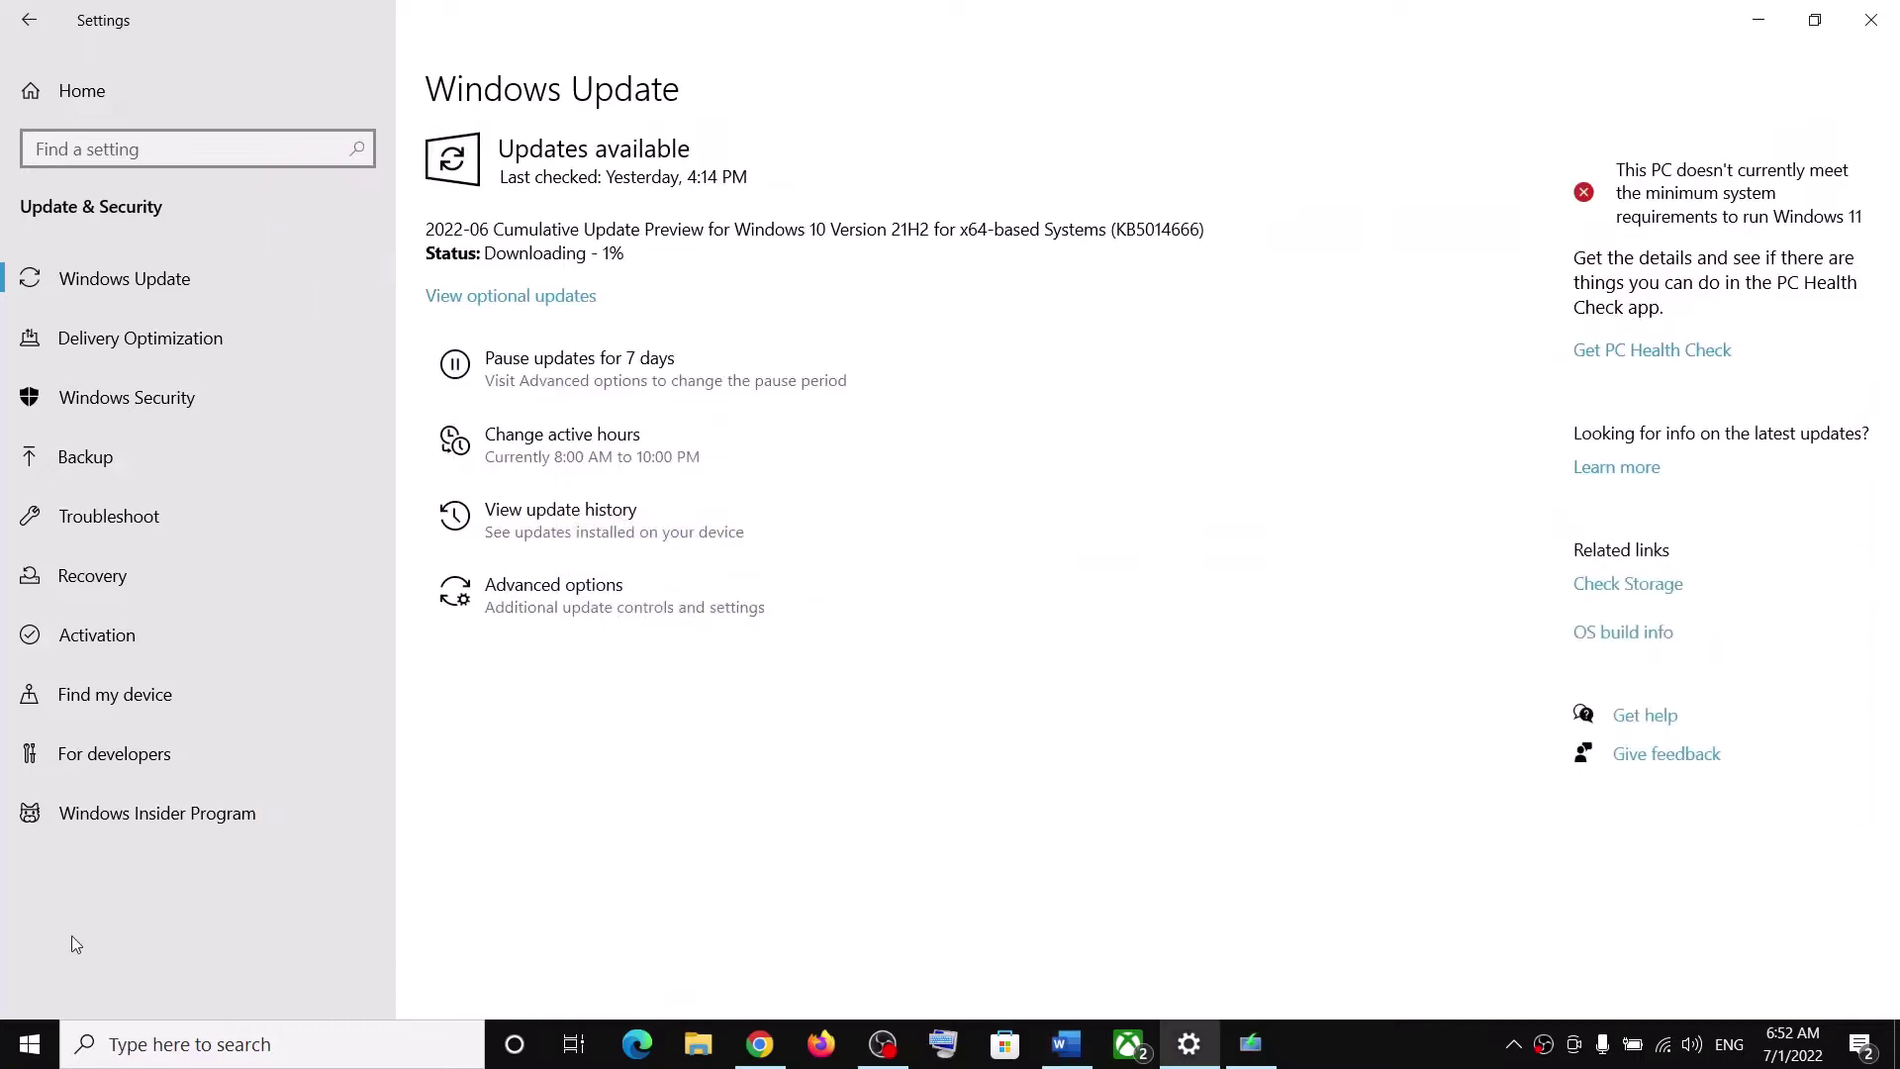
Run the Windows Update troubleshooter from Update & Security > Troubleshoot > Additional troubleshooters.
click(30, 1043)
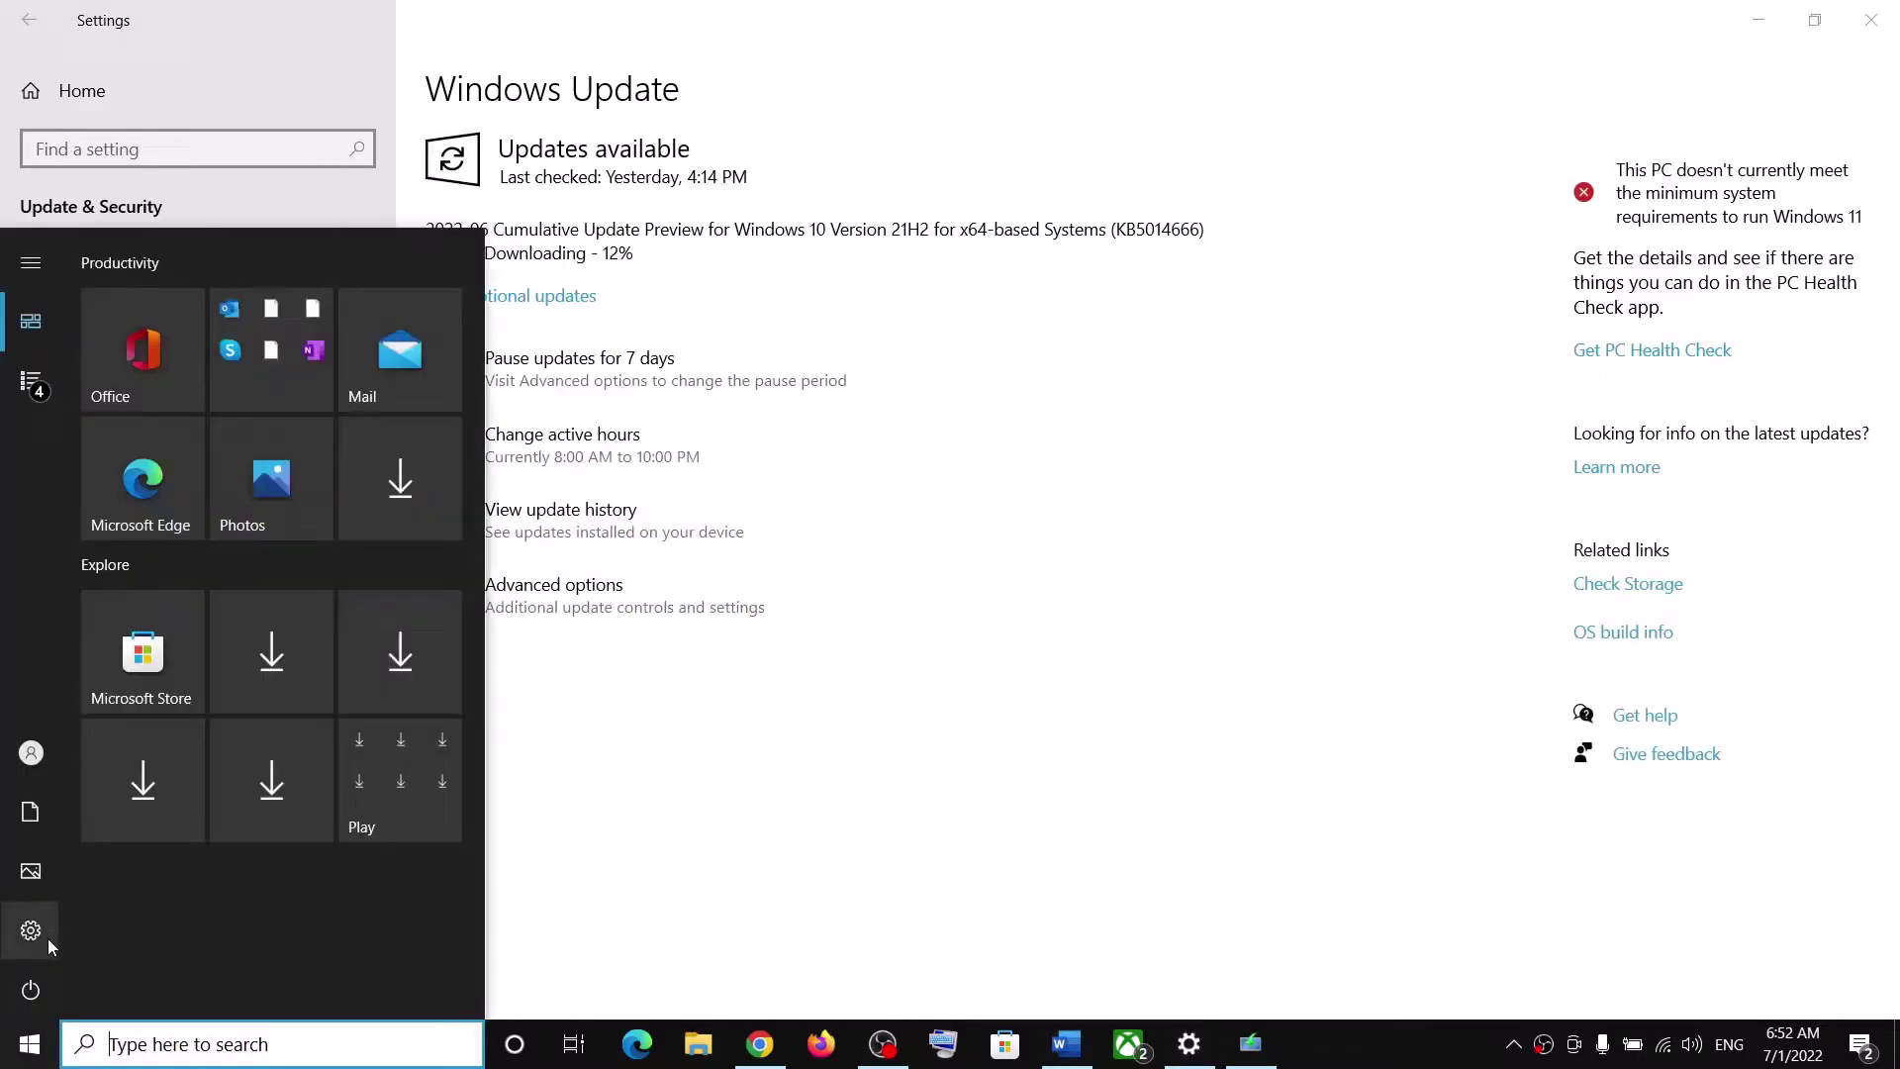
click(47, 938)
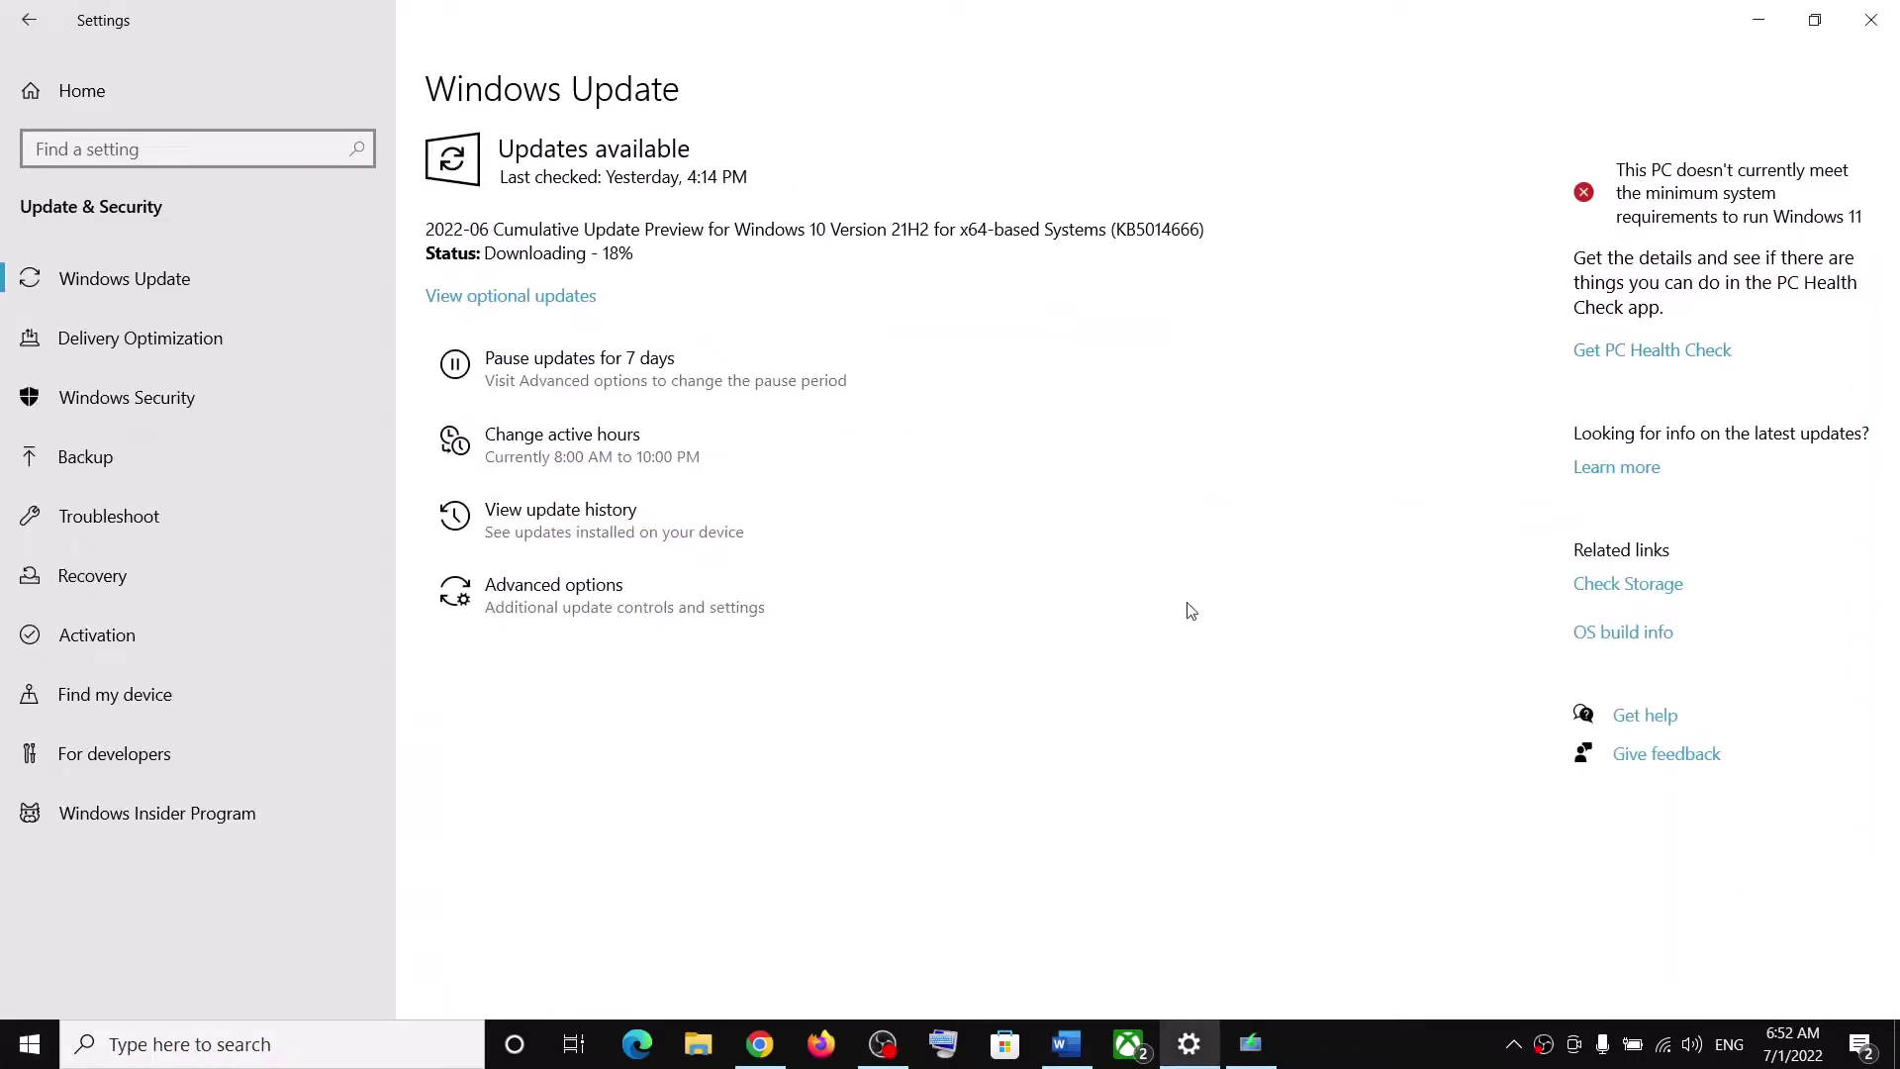
click(83, 98)
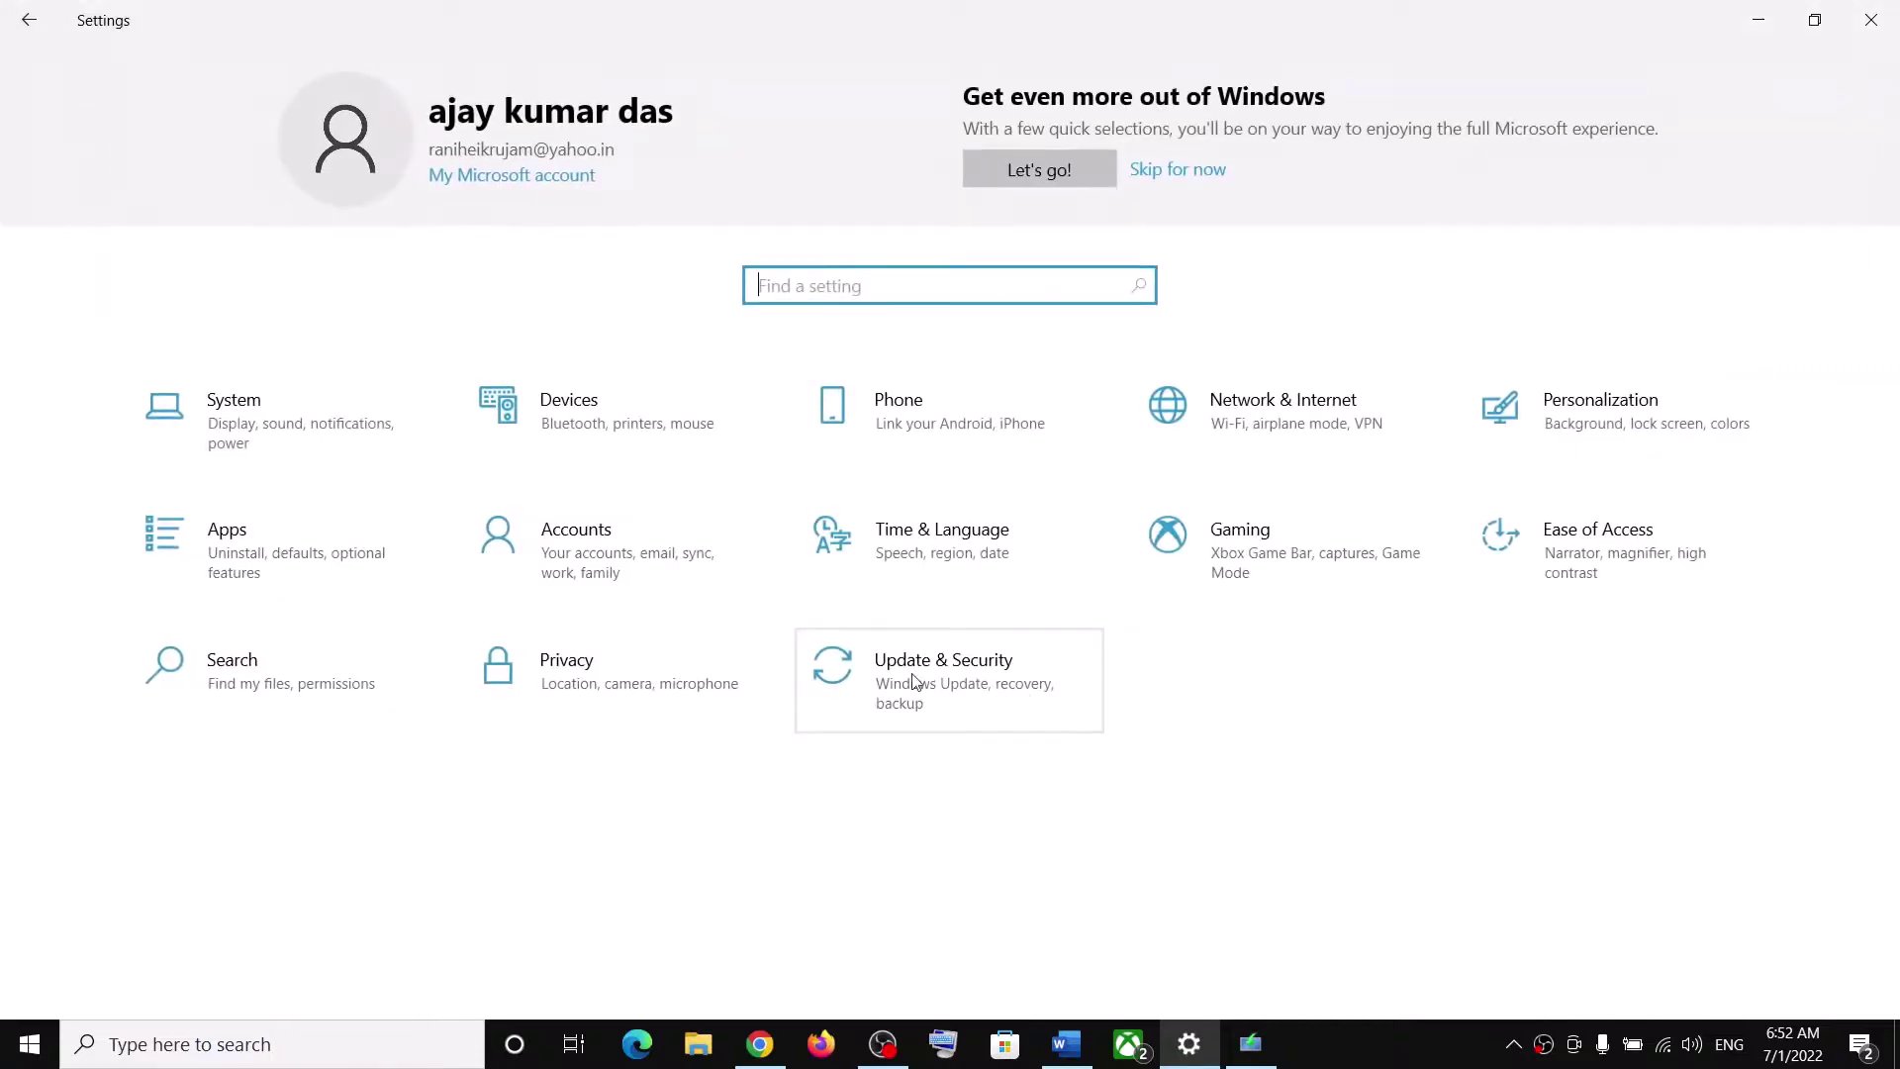
click(953, 671)
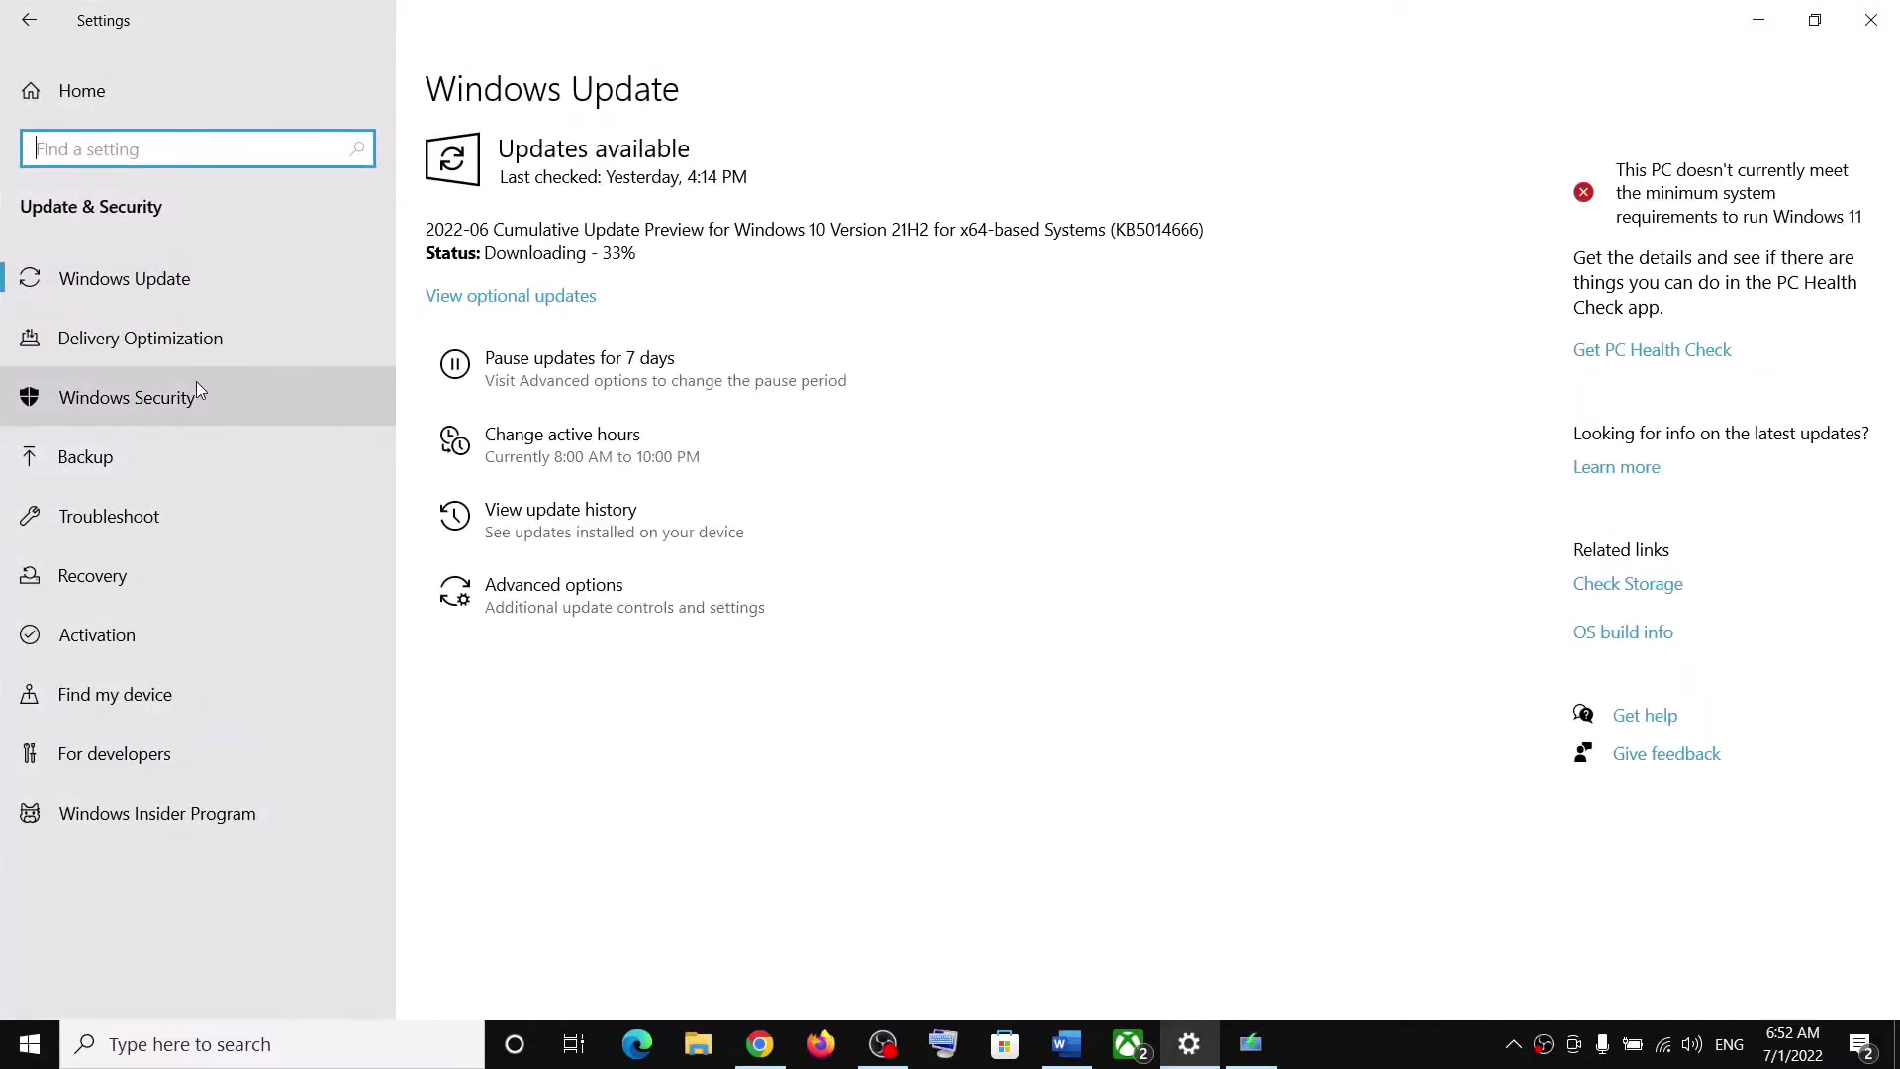
click(184, 519)
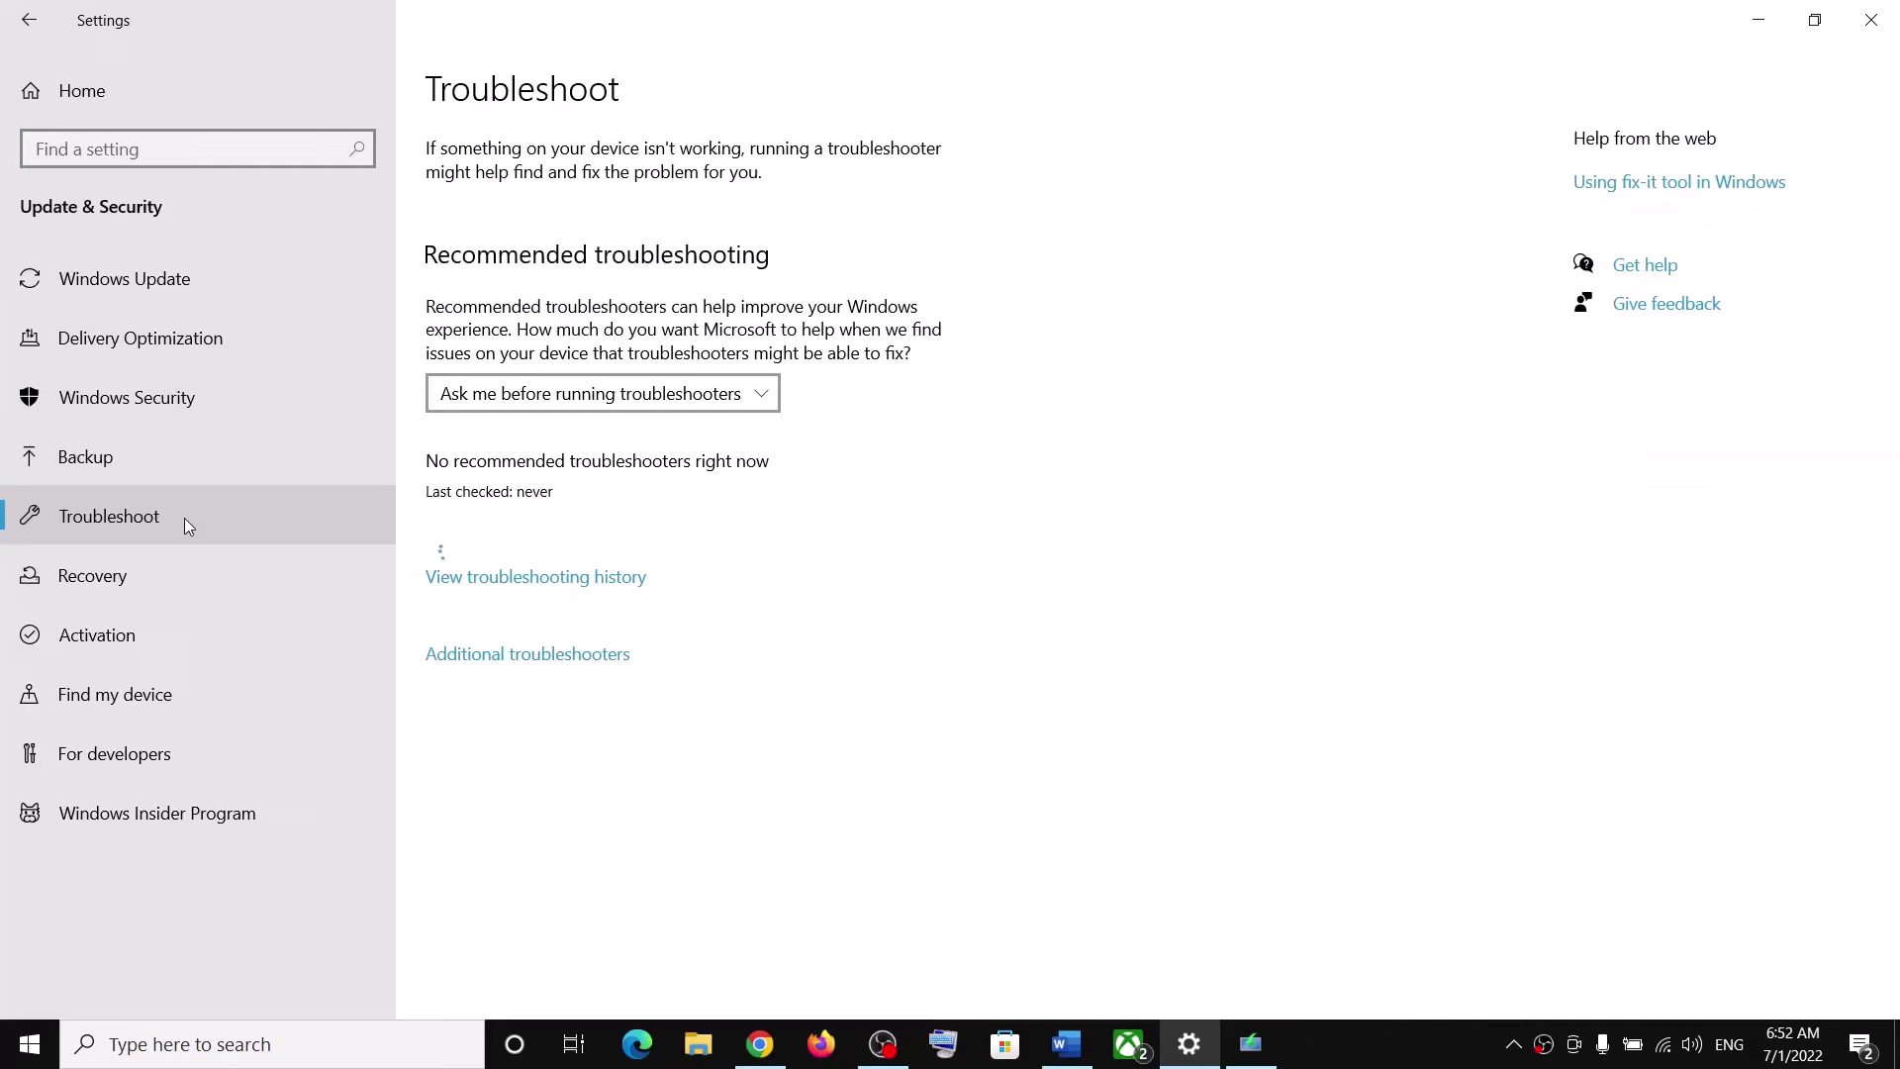
click(548, 655)
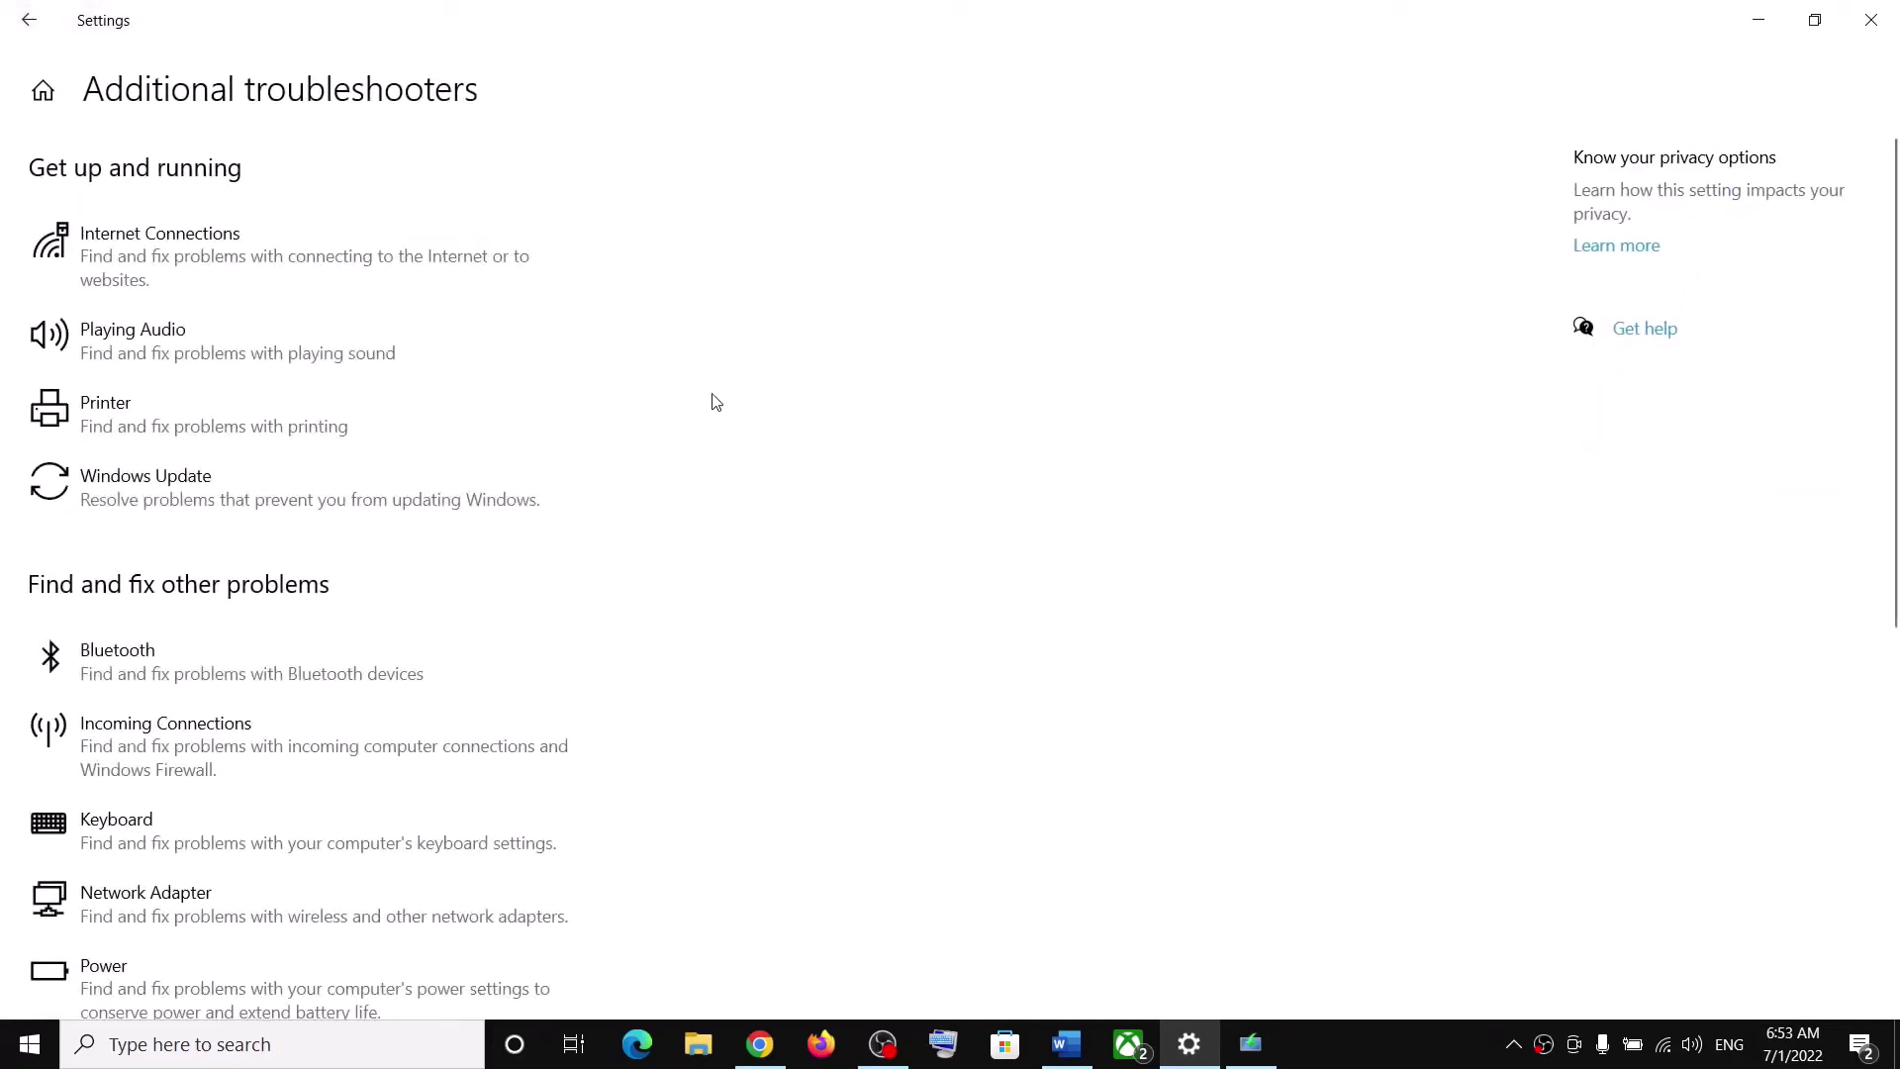
click(159, 492)
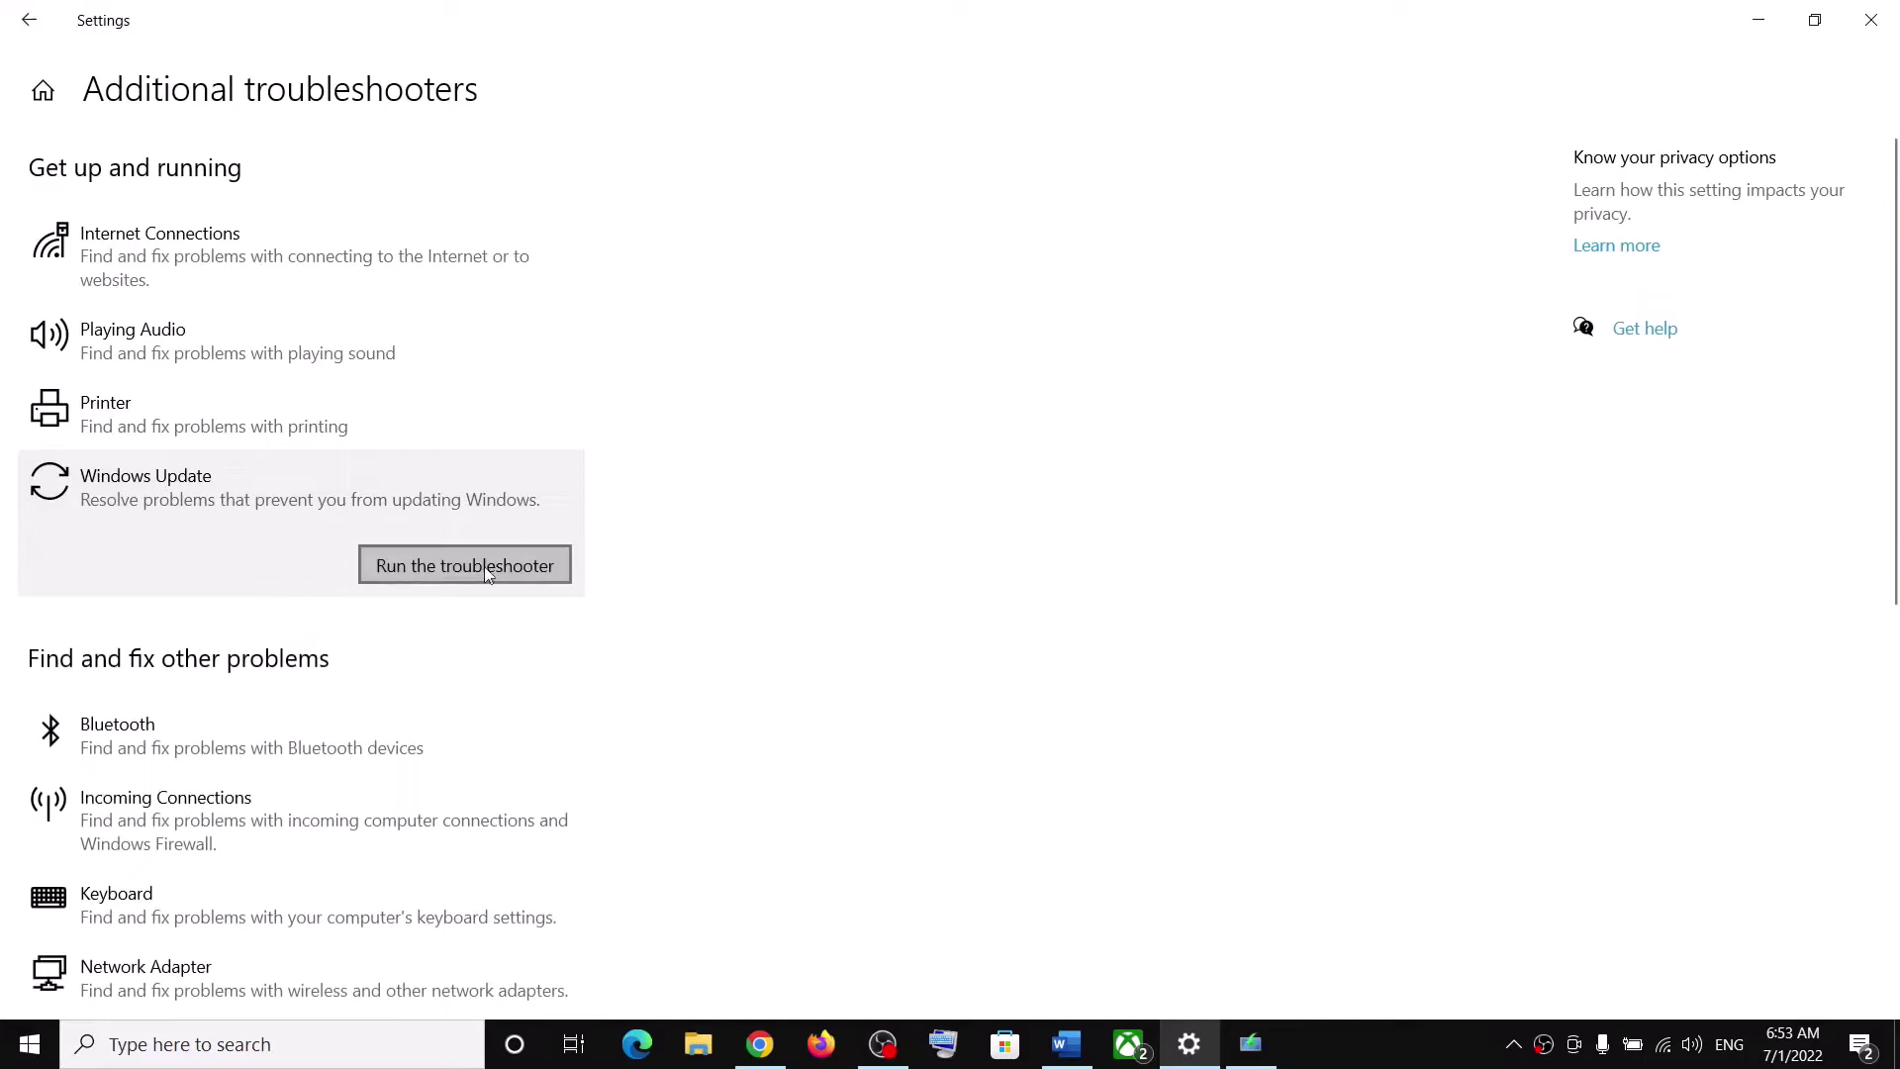
click(406, 573)
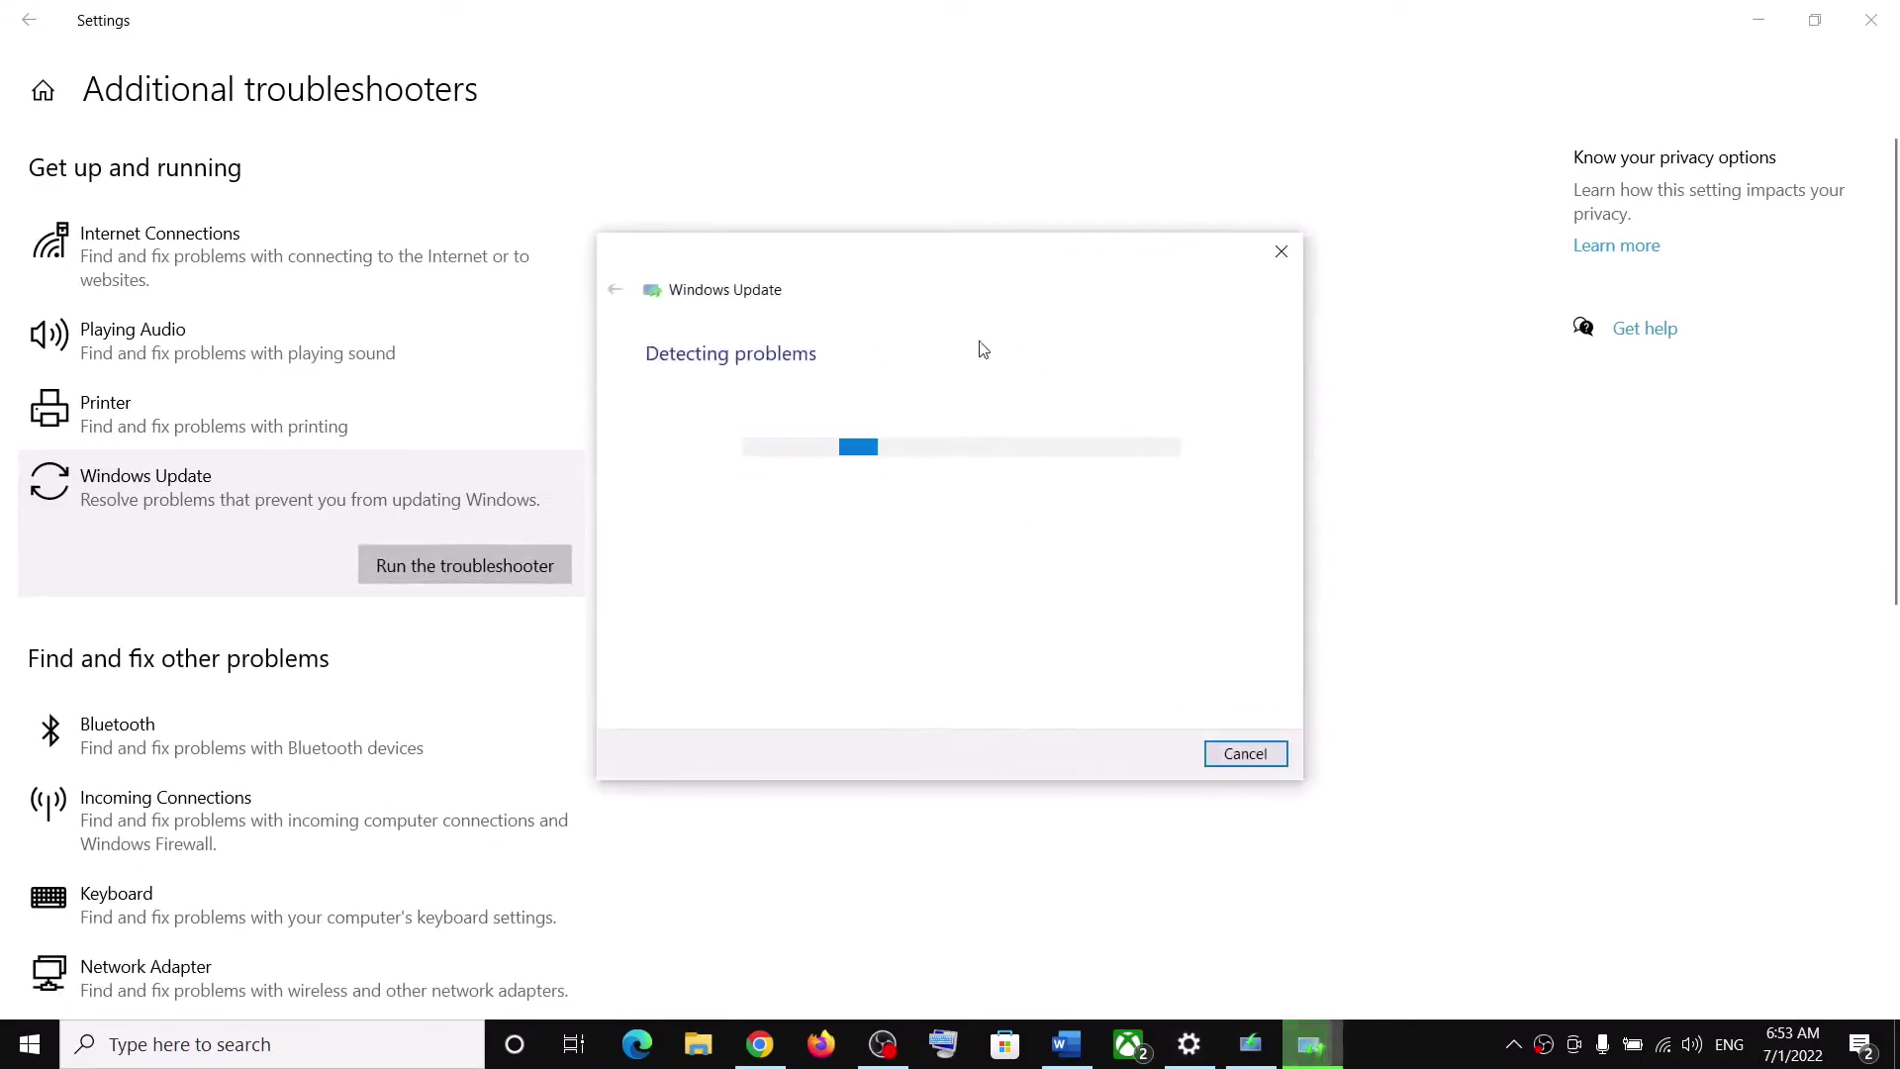
Check the Start menu power options, then dismiss them.
click(50, 1057)
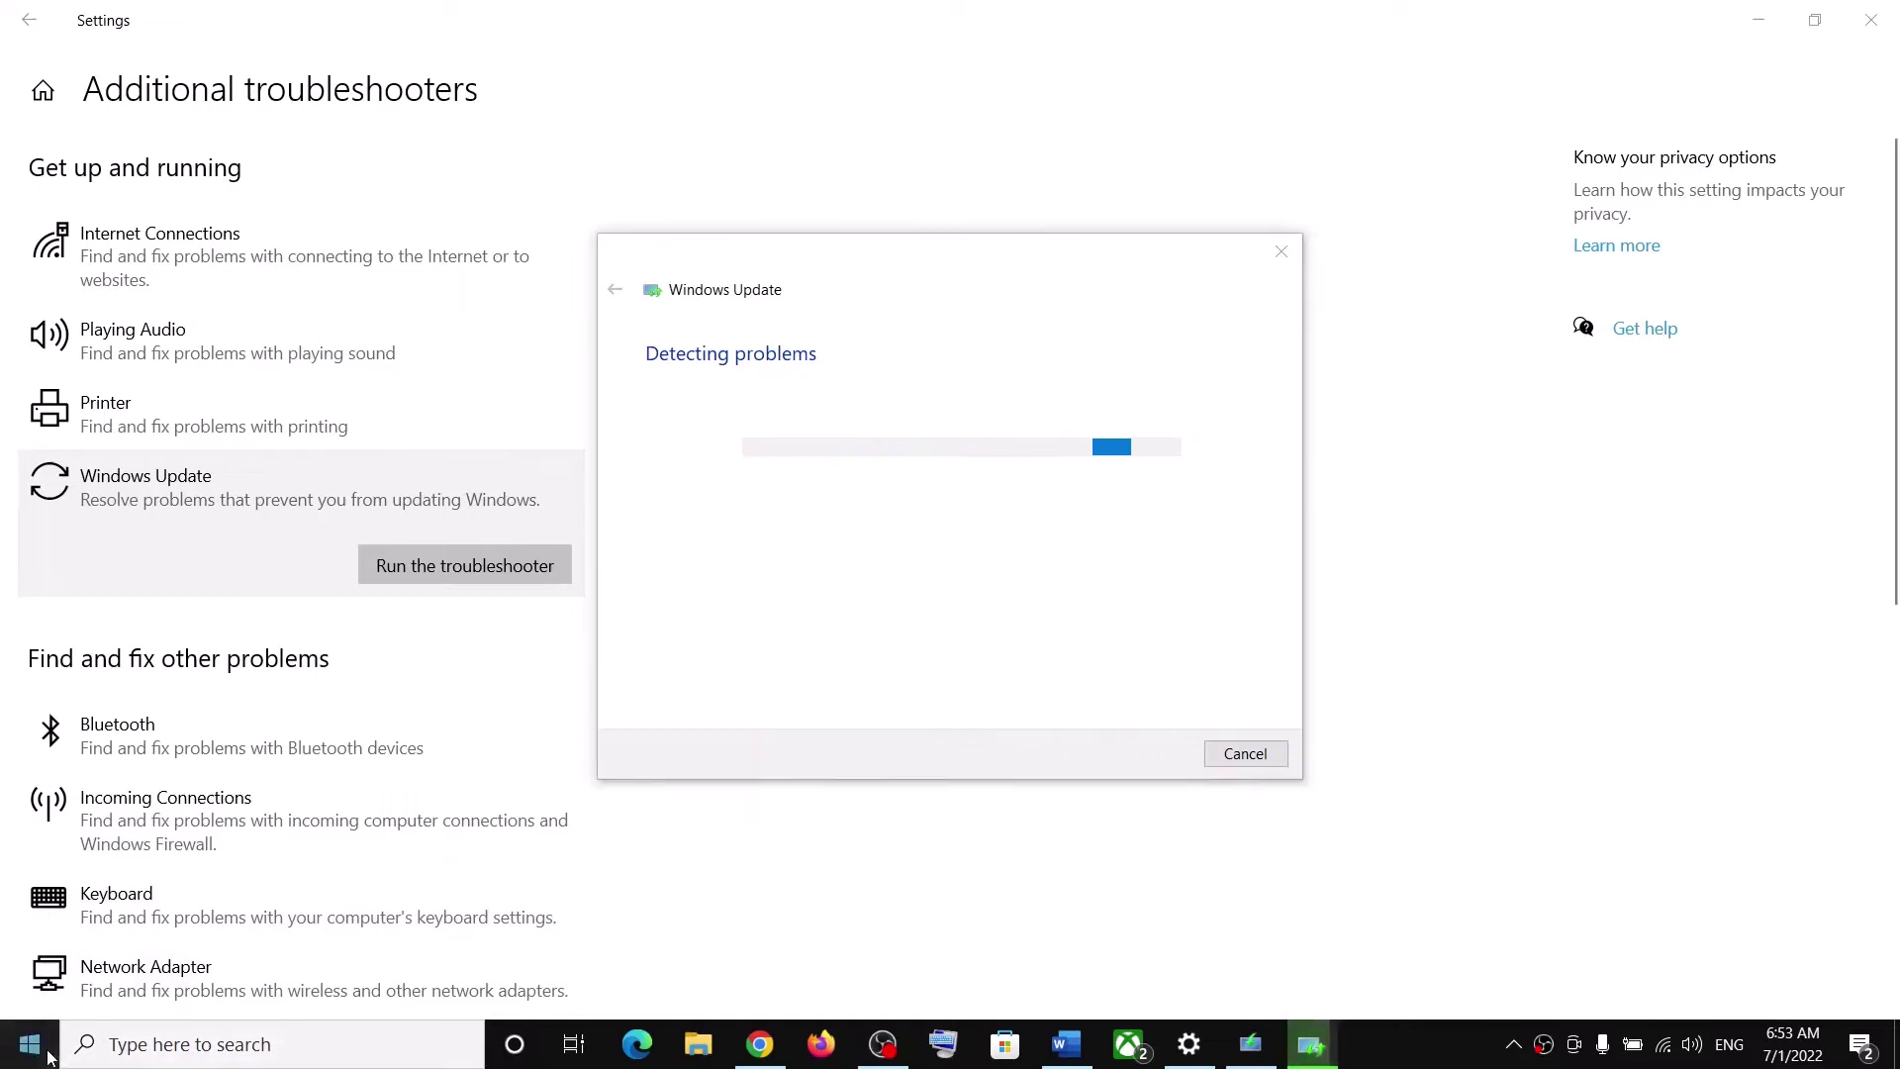
click(40, 990)
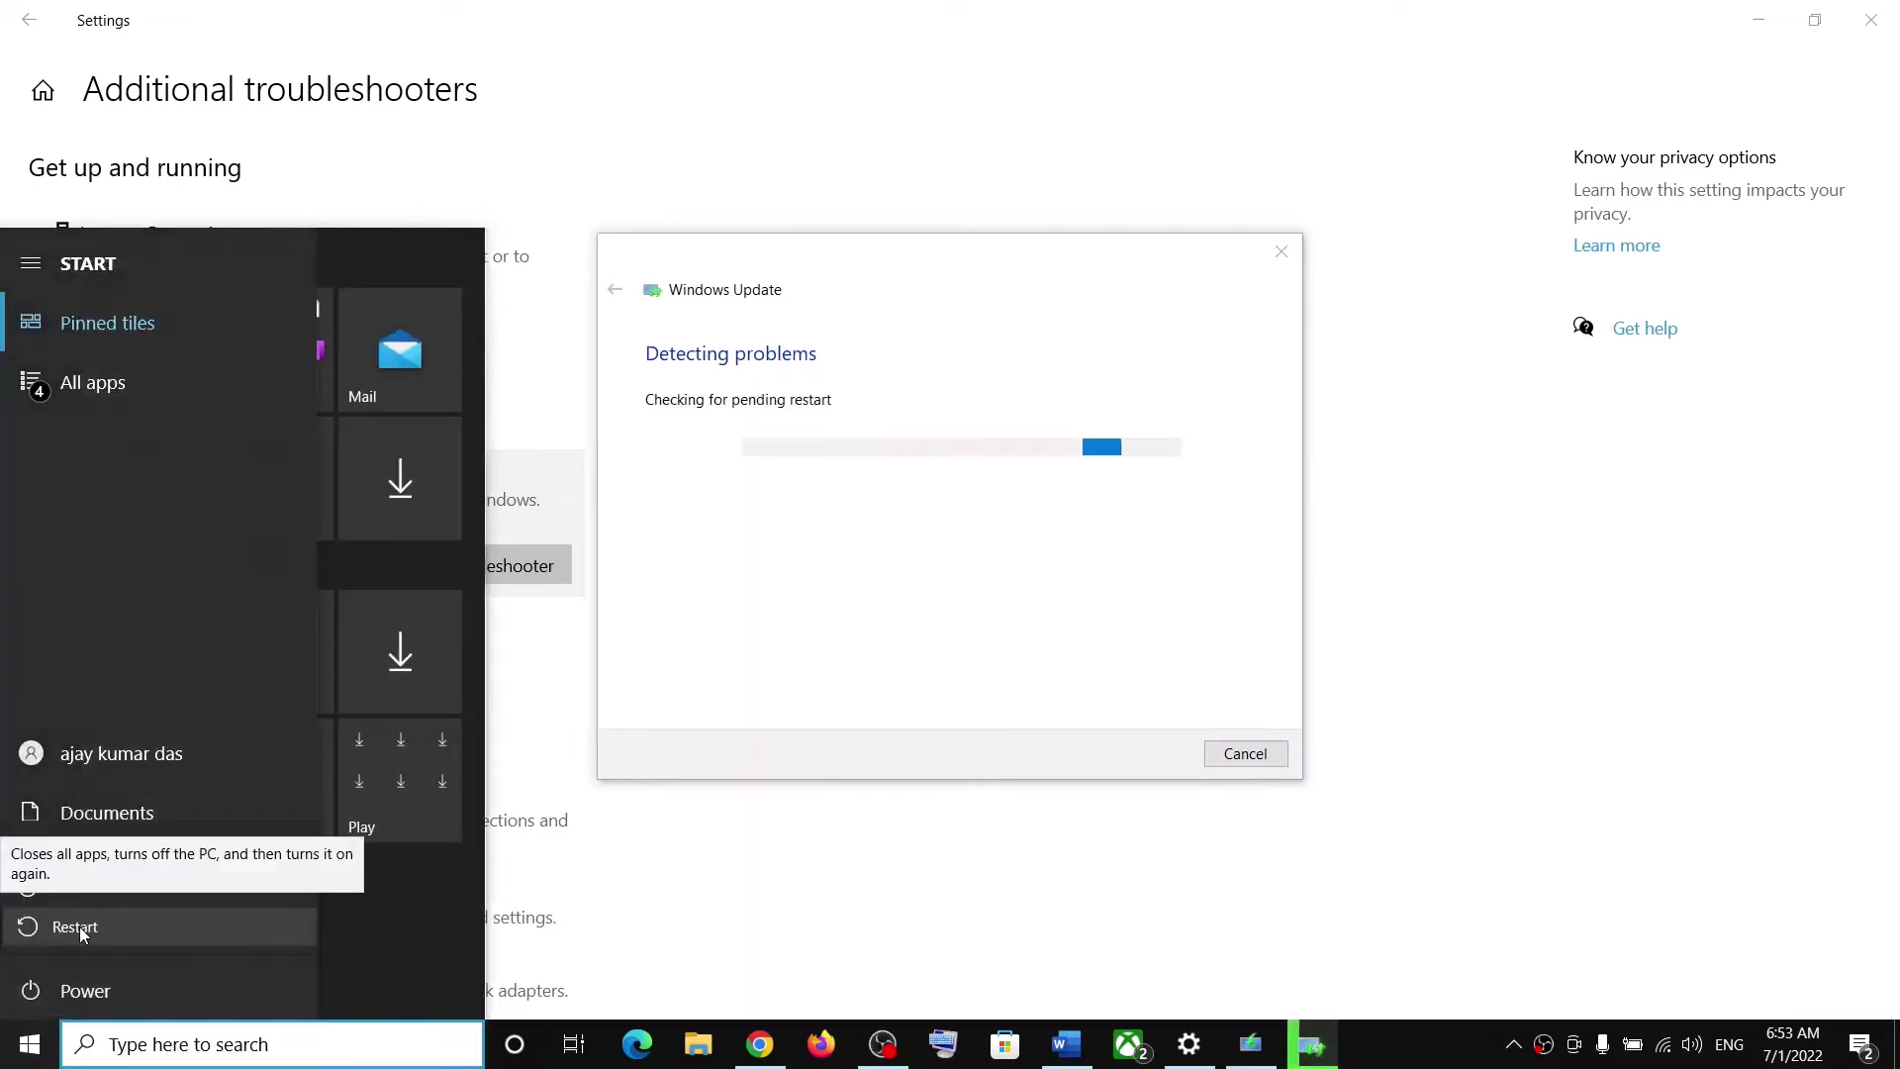
key(Escape)
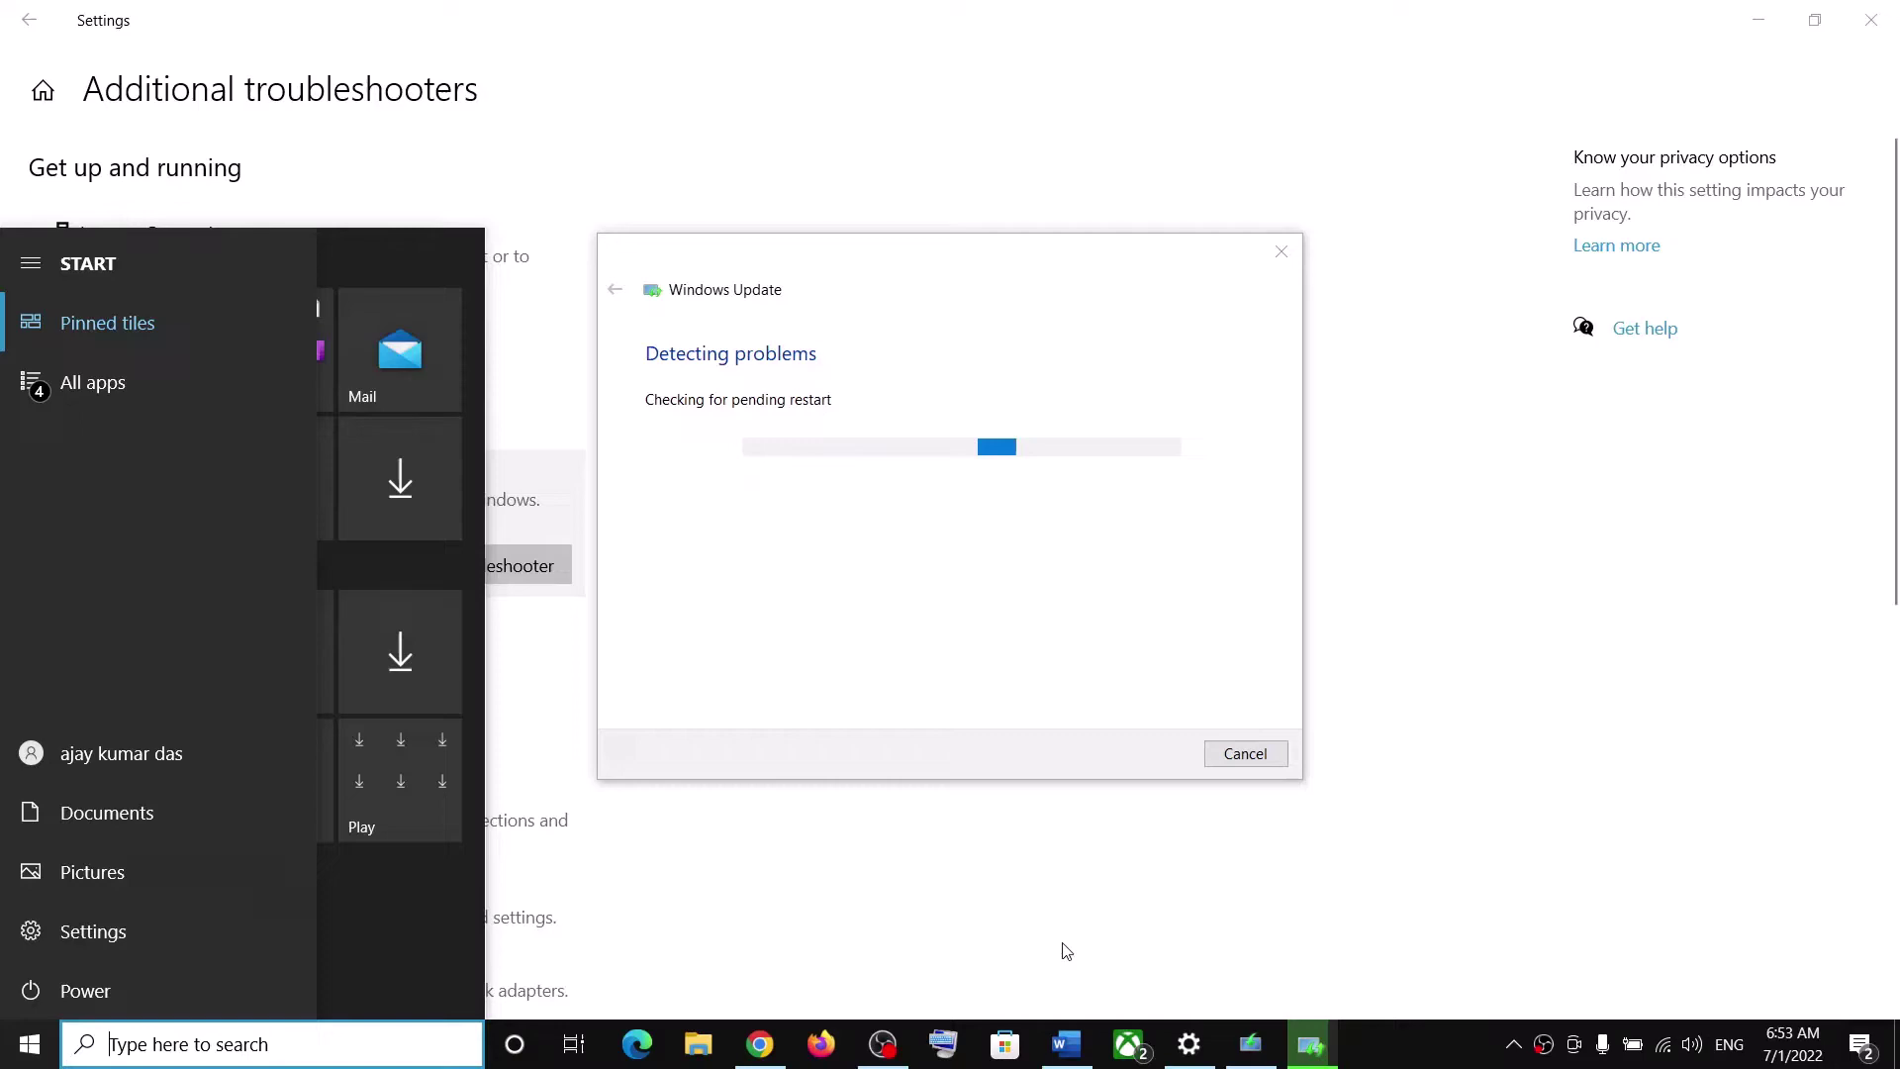
Copy the Step 2 Microsoft download link from the Word guide.
click(1066, 1045)
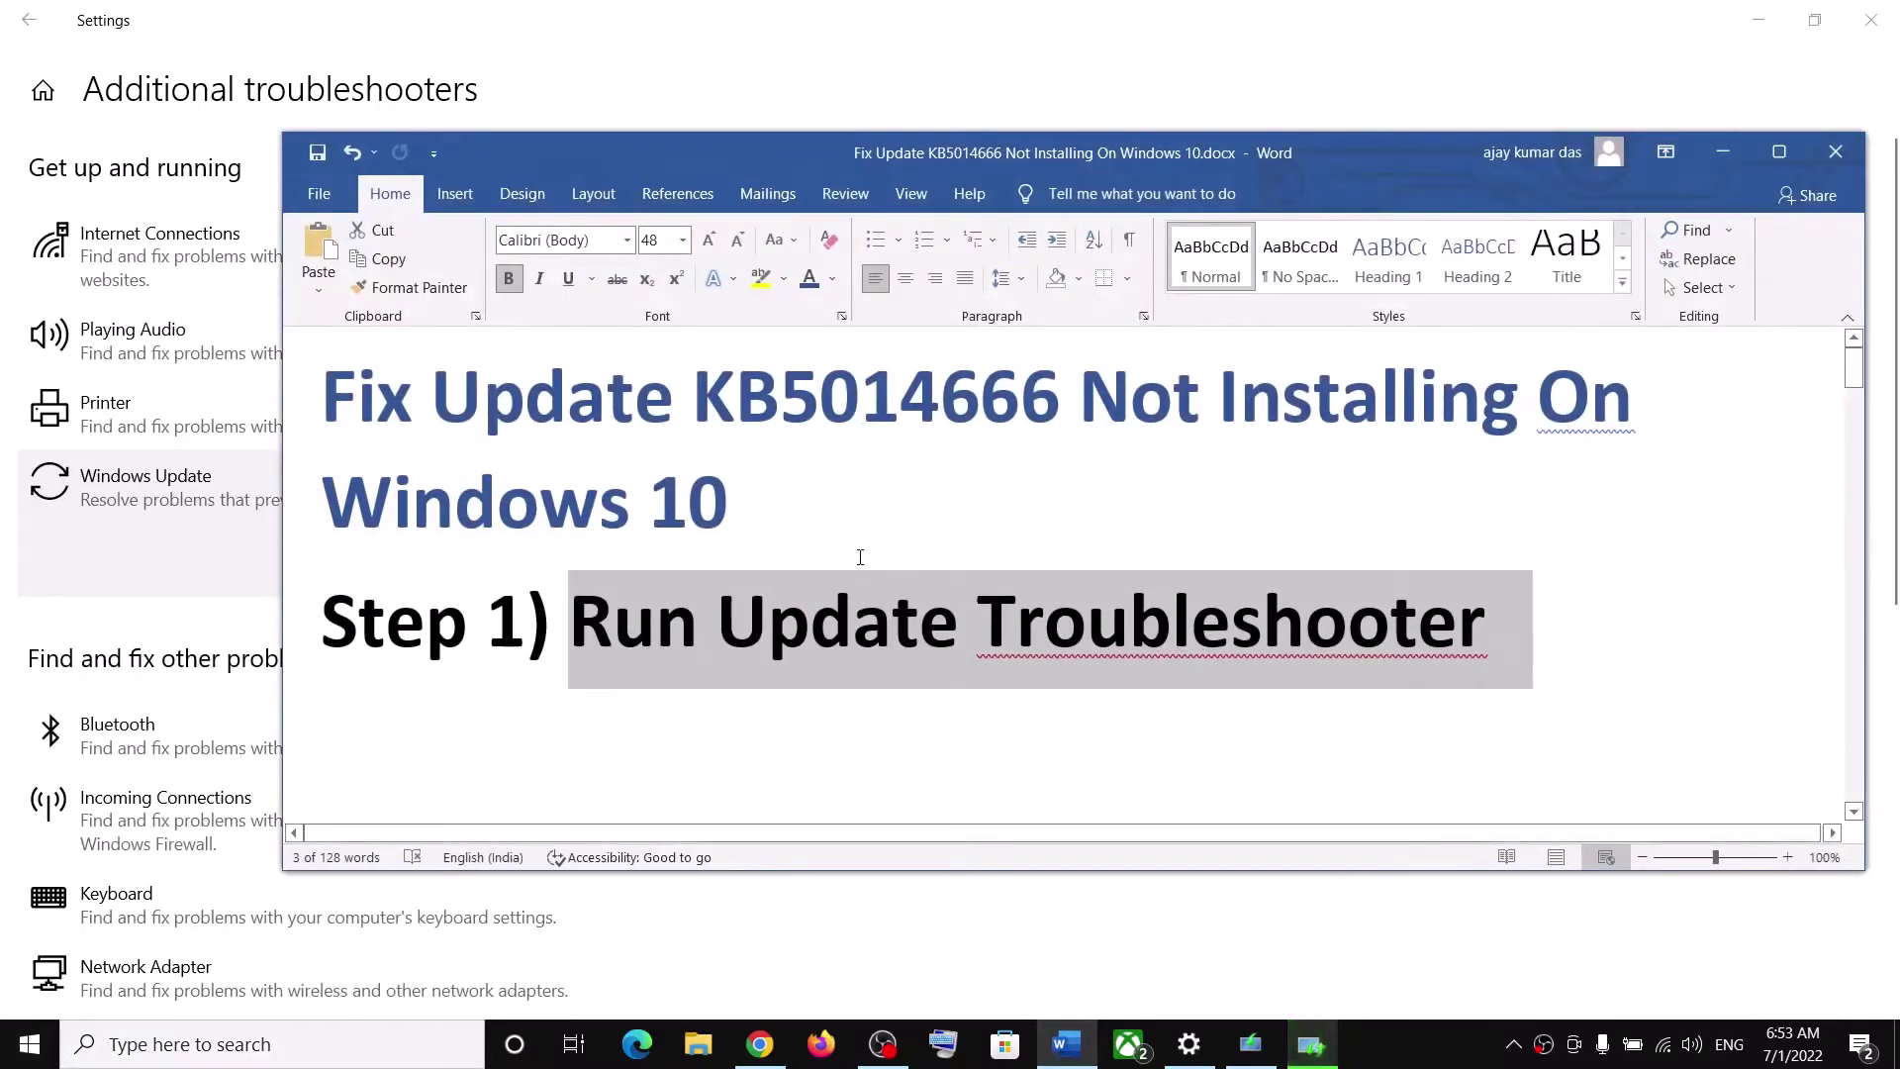
scroll(861, 558, down, 5)
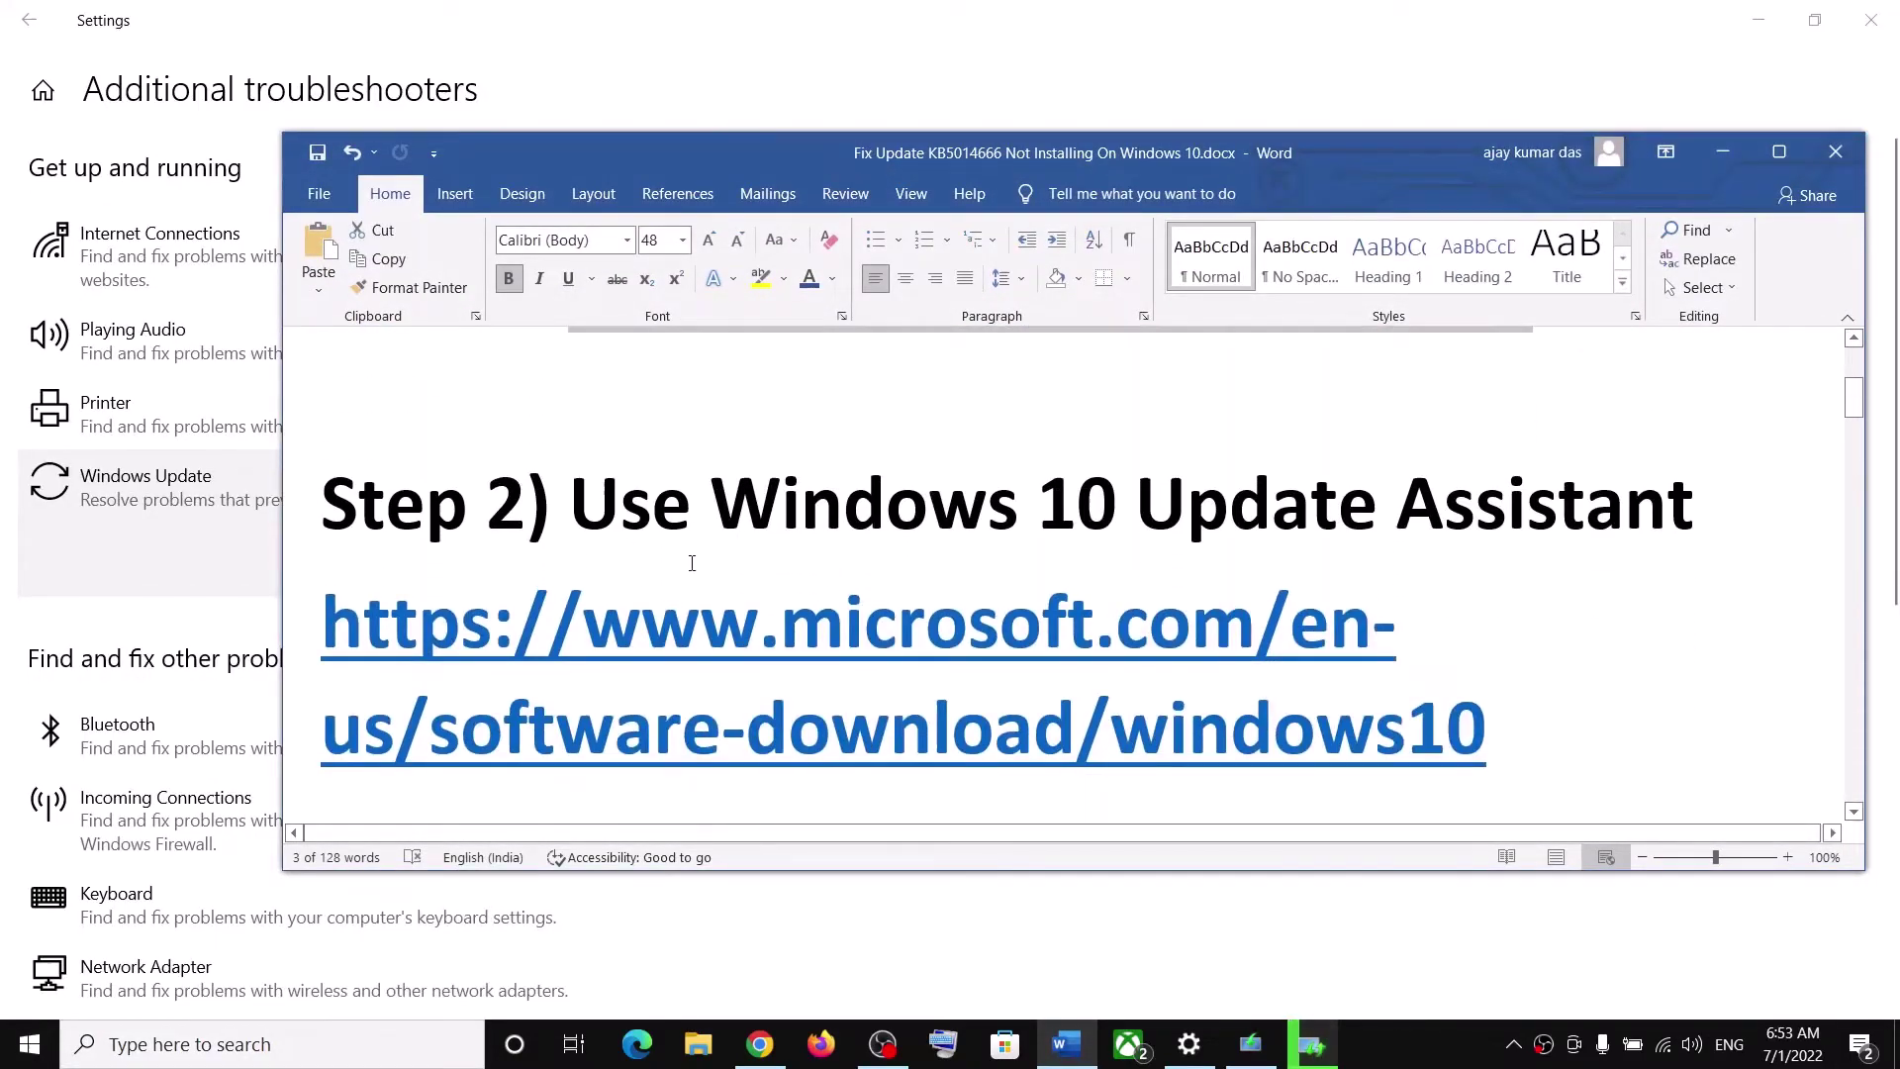
drag(588, 511, 1697, 514)
scroll(1655, 612, down, 1)
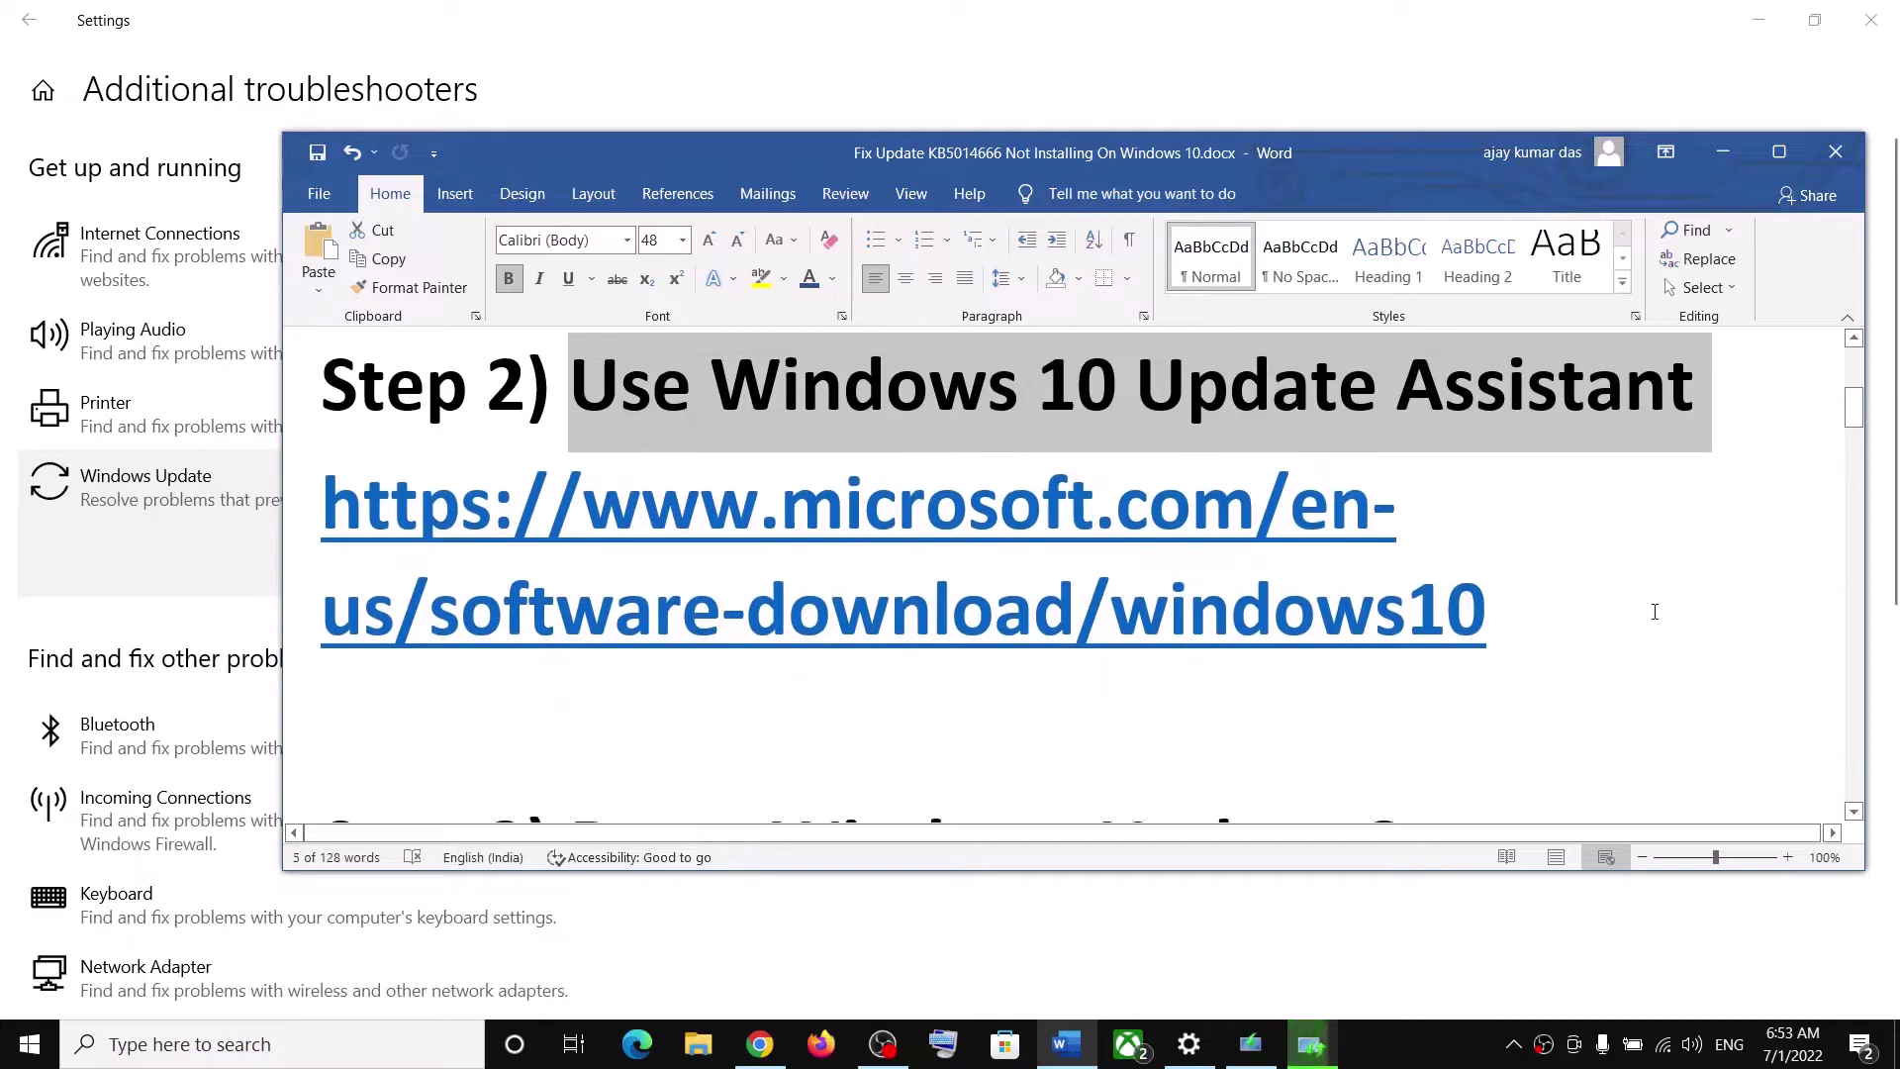
triple_click(1317, 623)
right_click(432, 618)
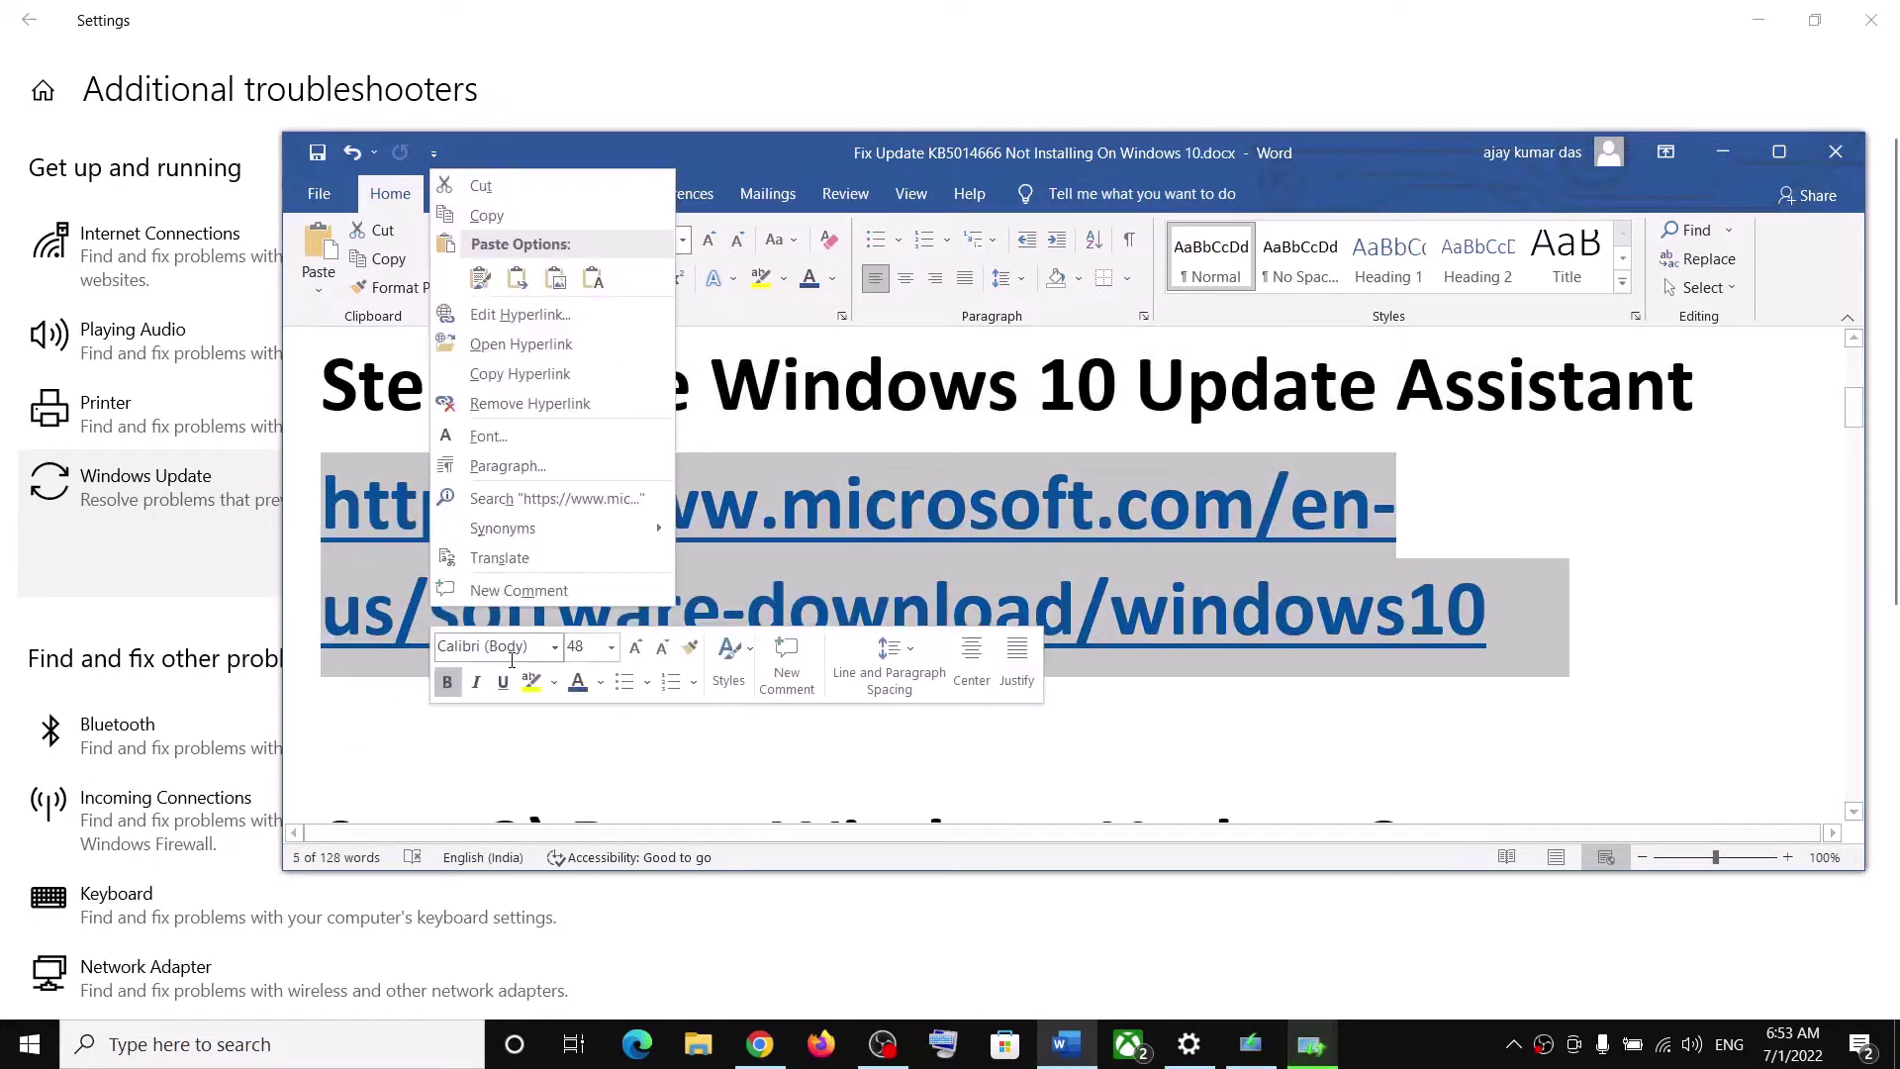
click(486, 216)
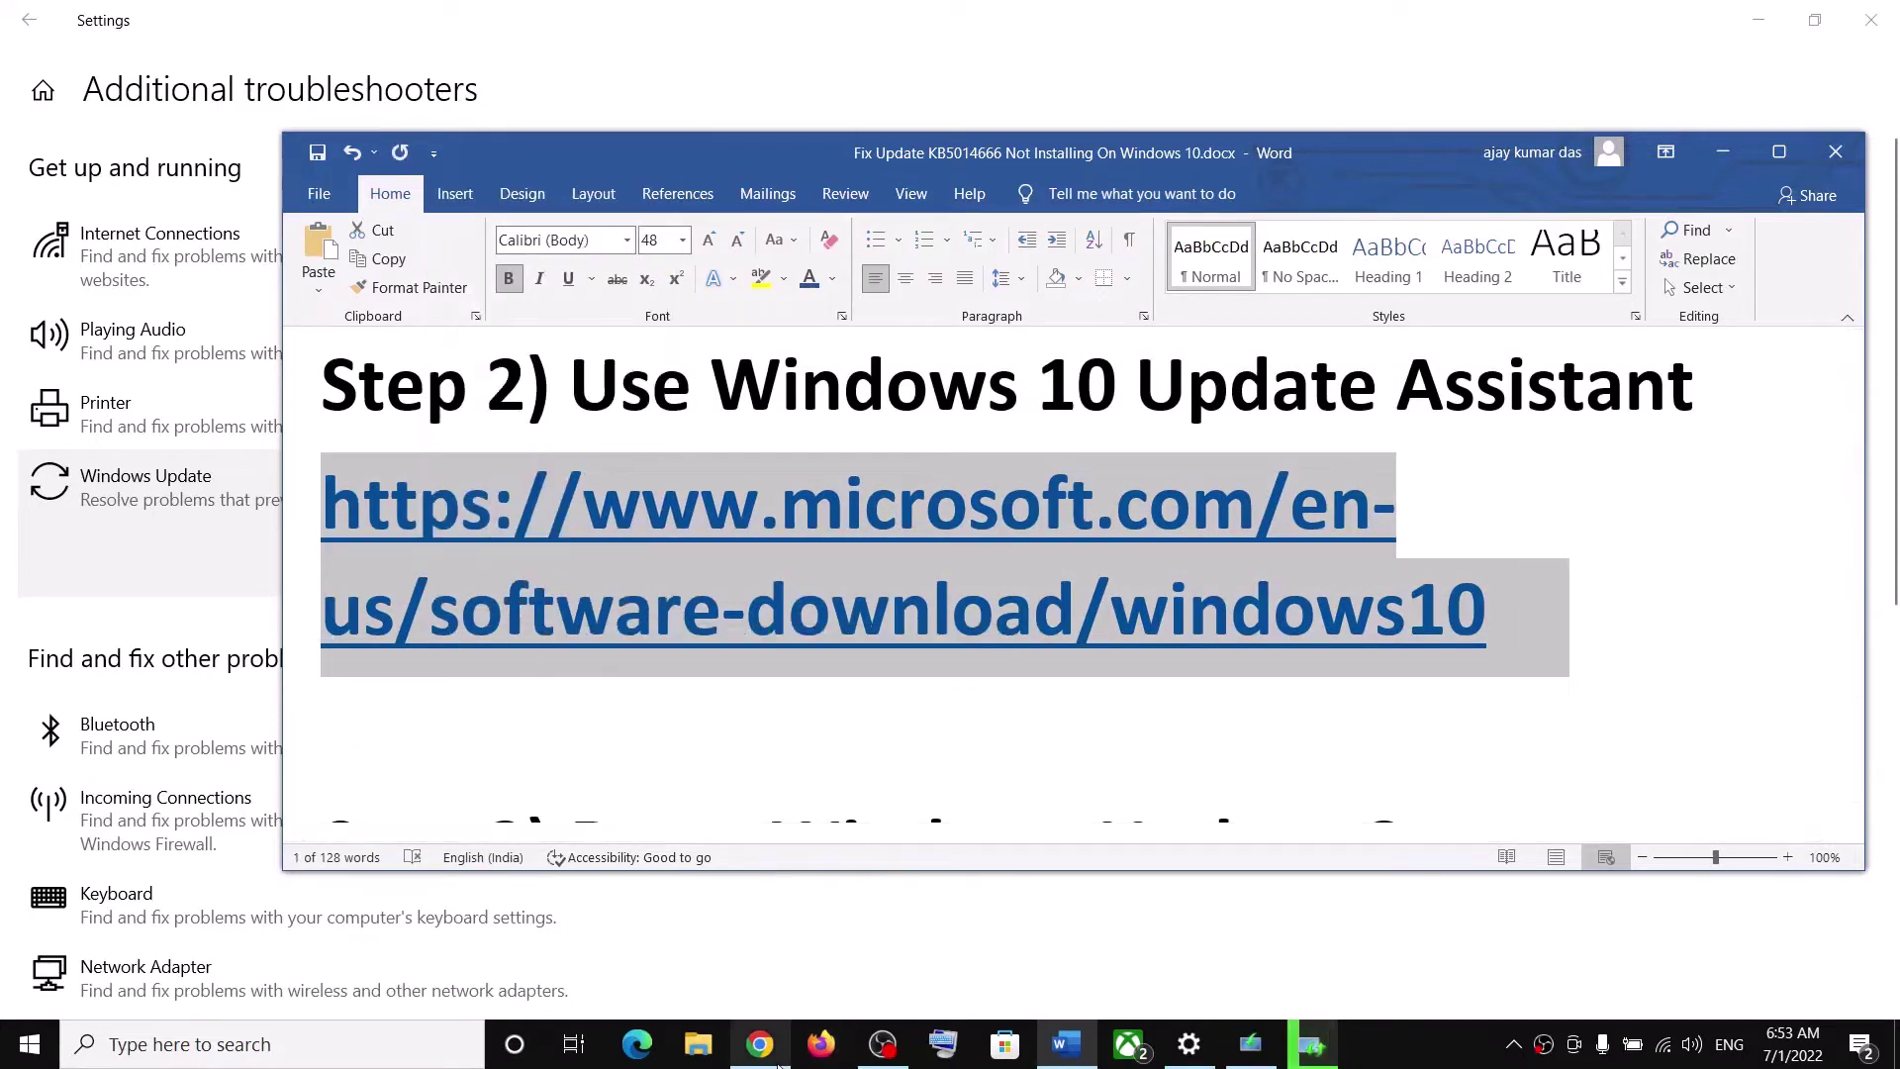
Download the Windows 10 Update Assistant from Microsoft's page, run it, and close it.
key(alt+Tab)
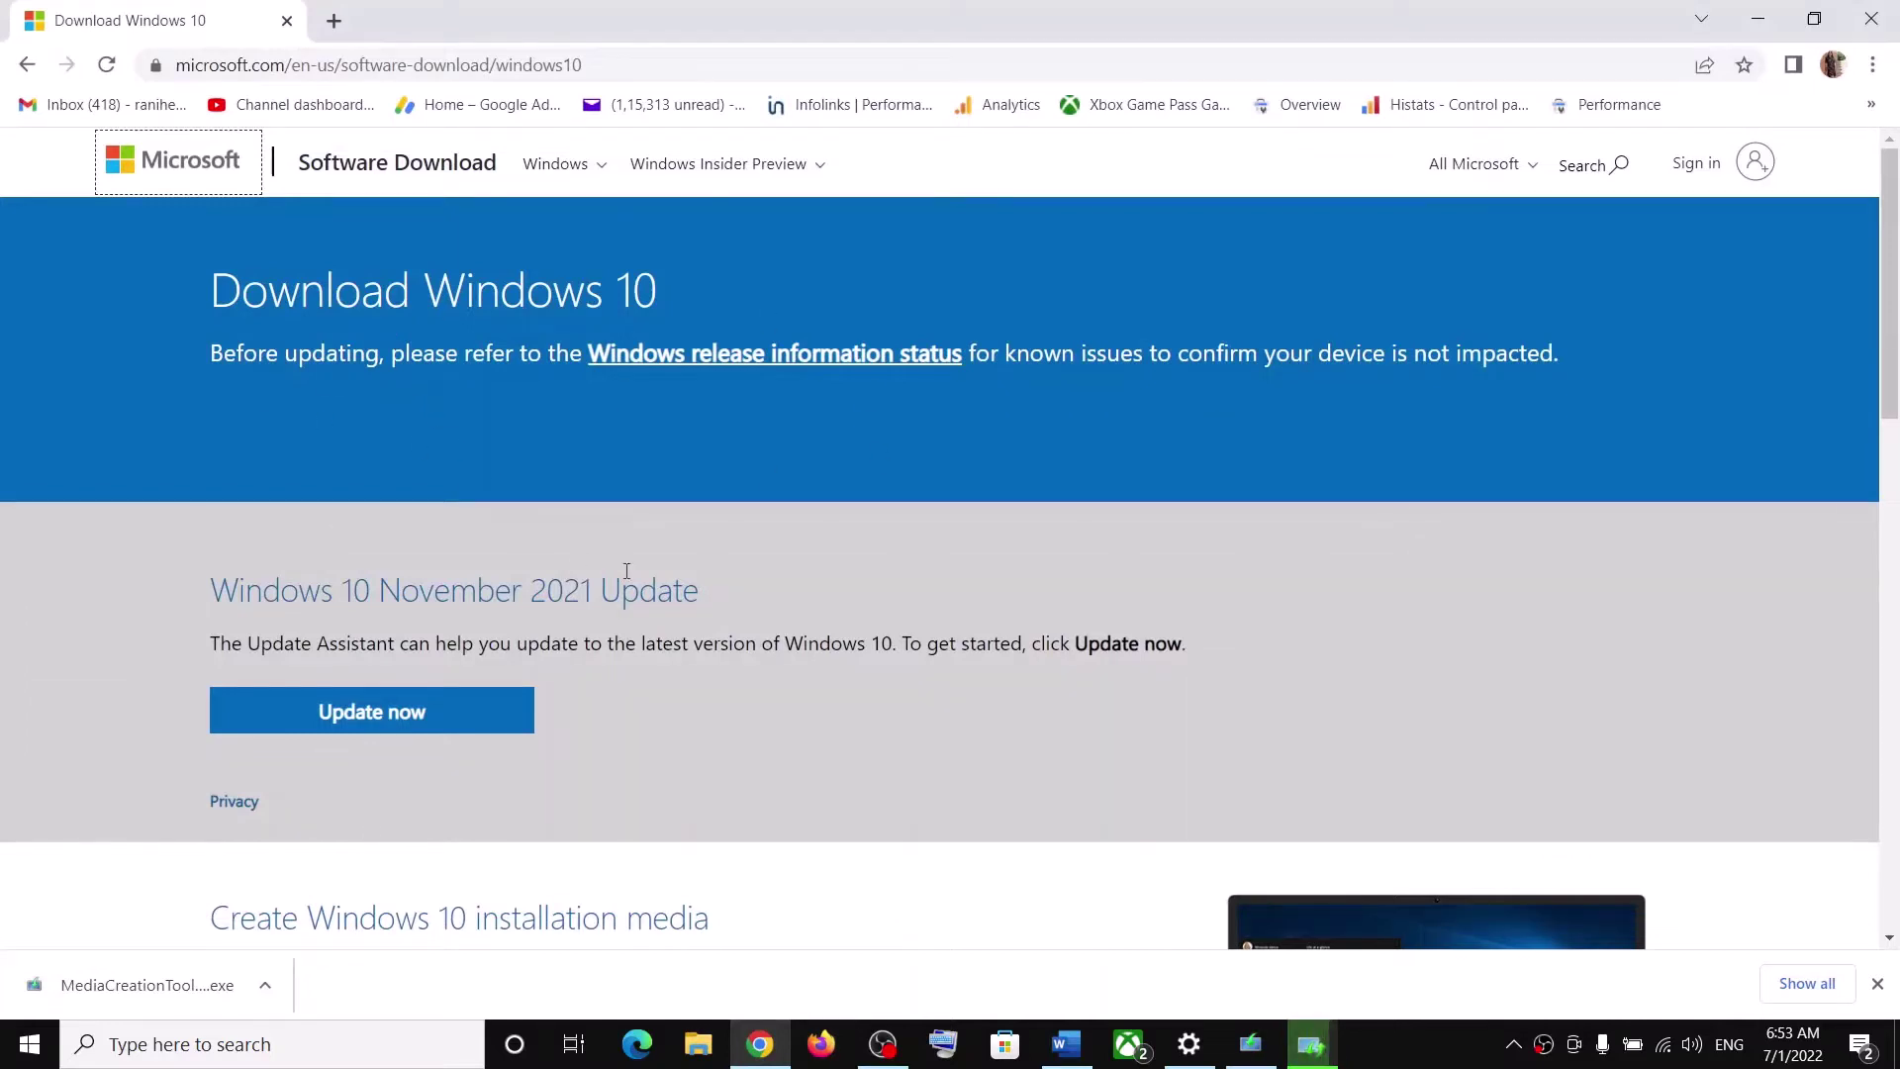
drag(259, 641, 391, 633)
click(382, 721)
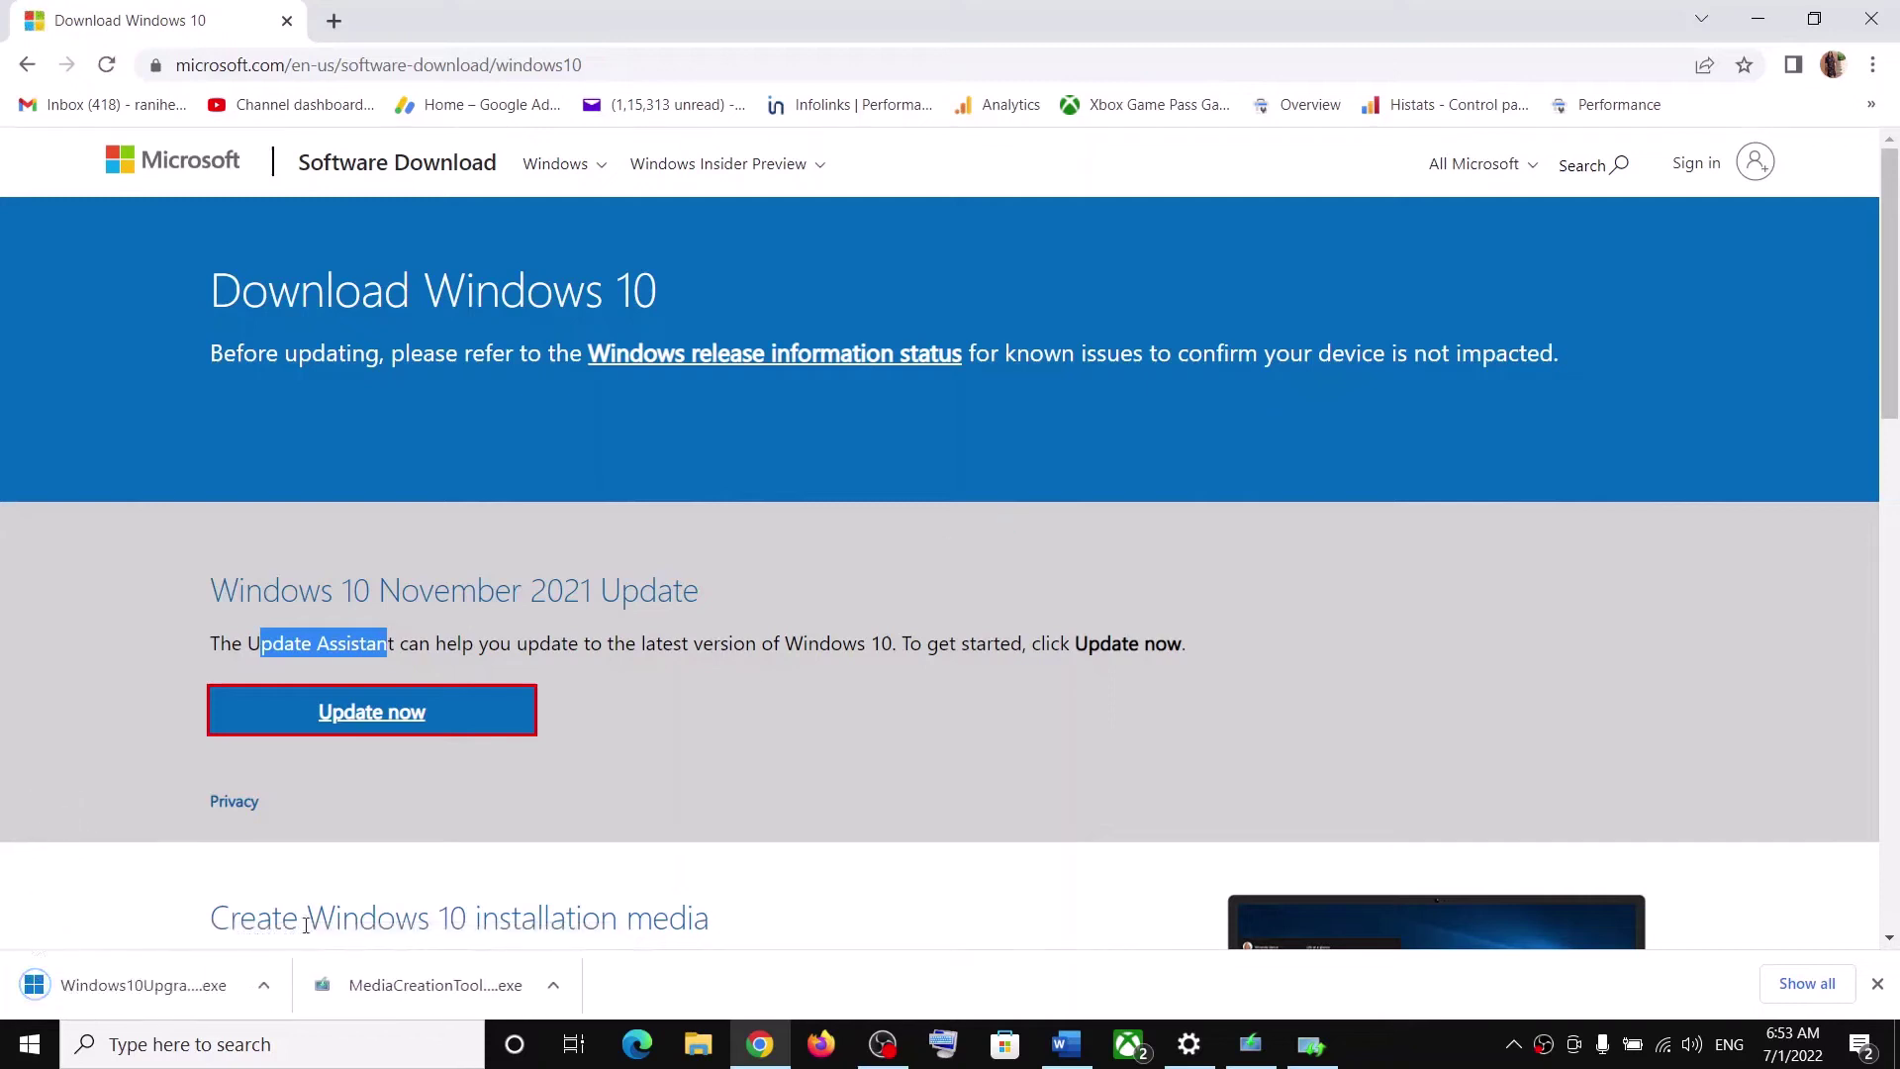
click(119, 988)
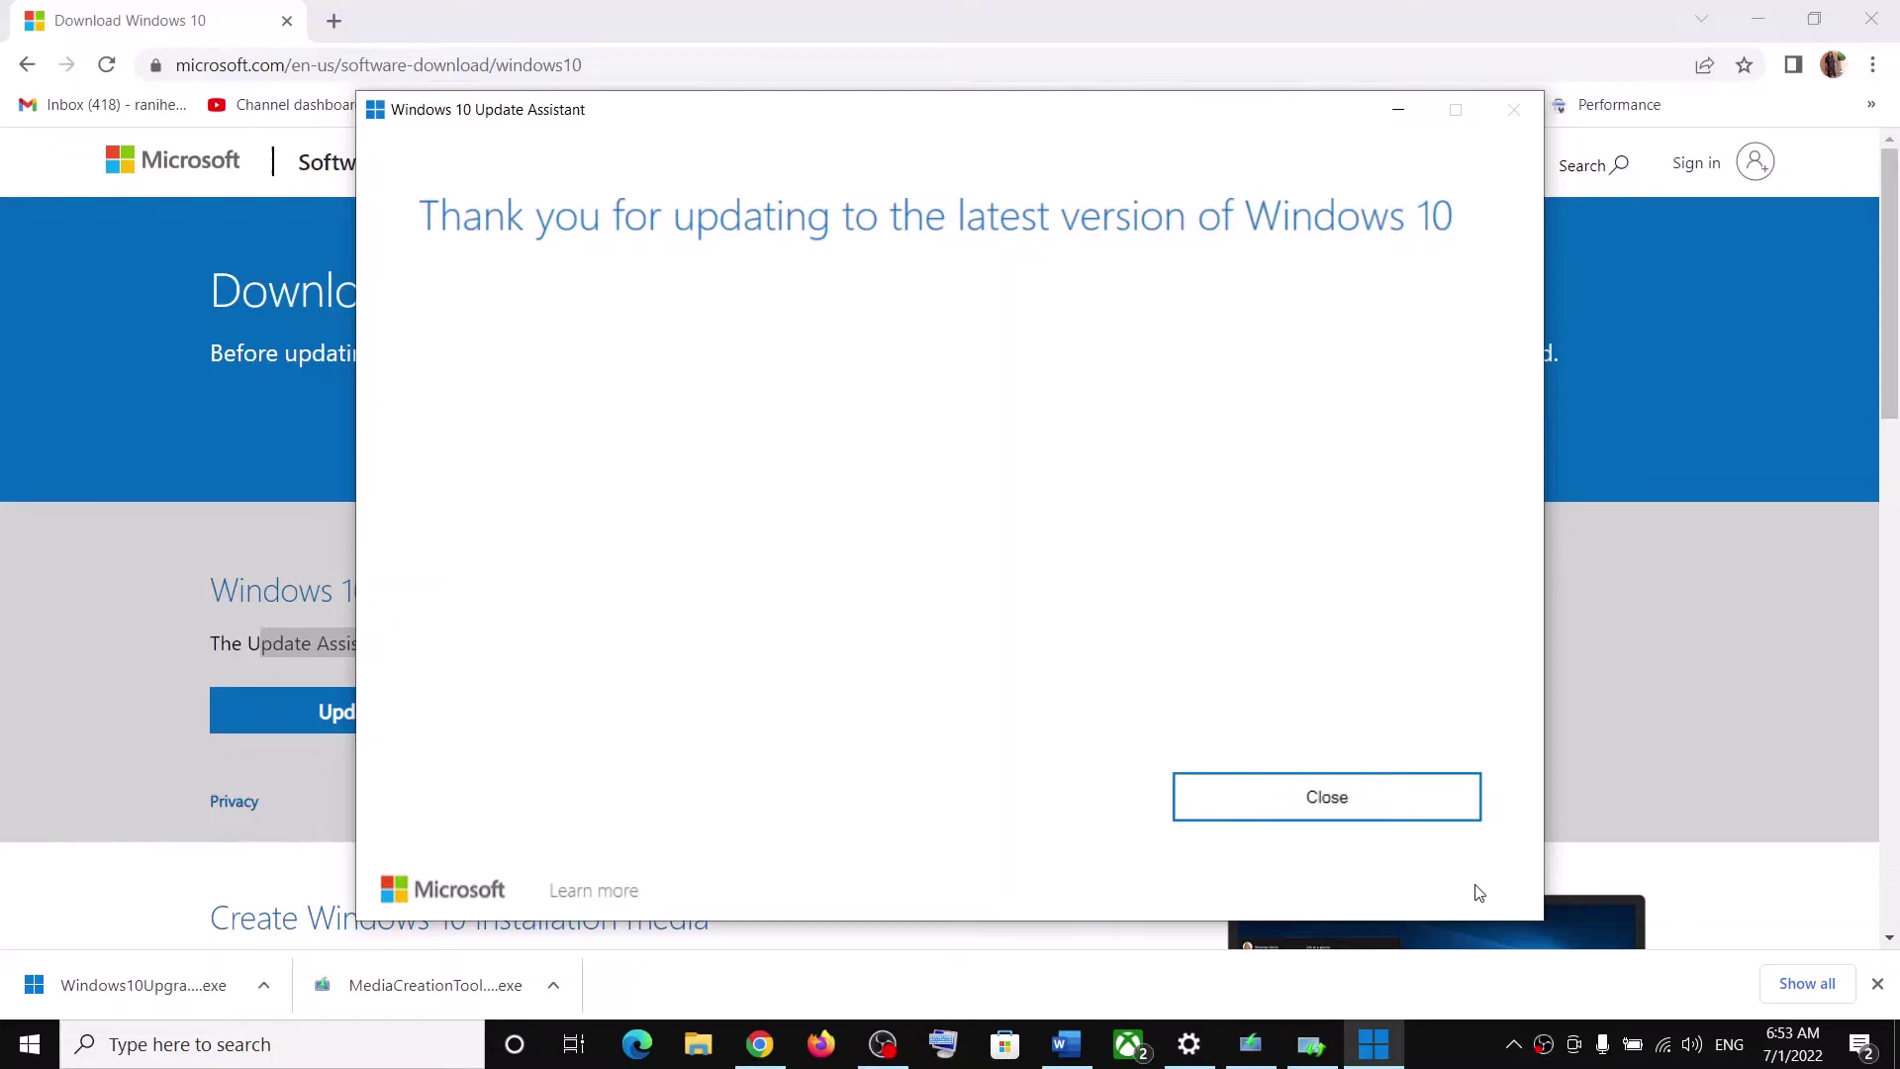
click(1469, 805)
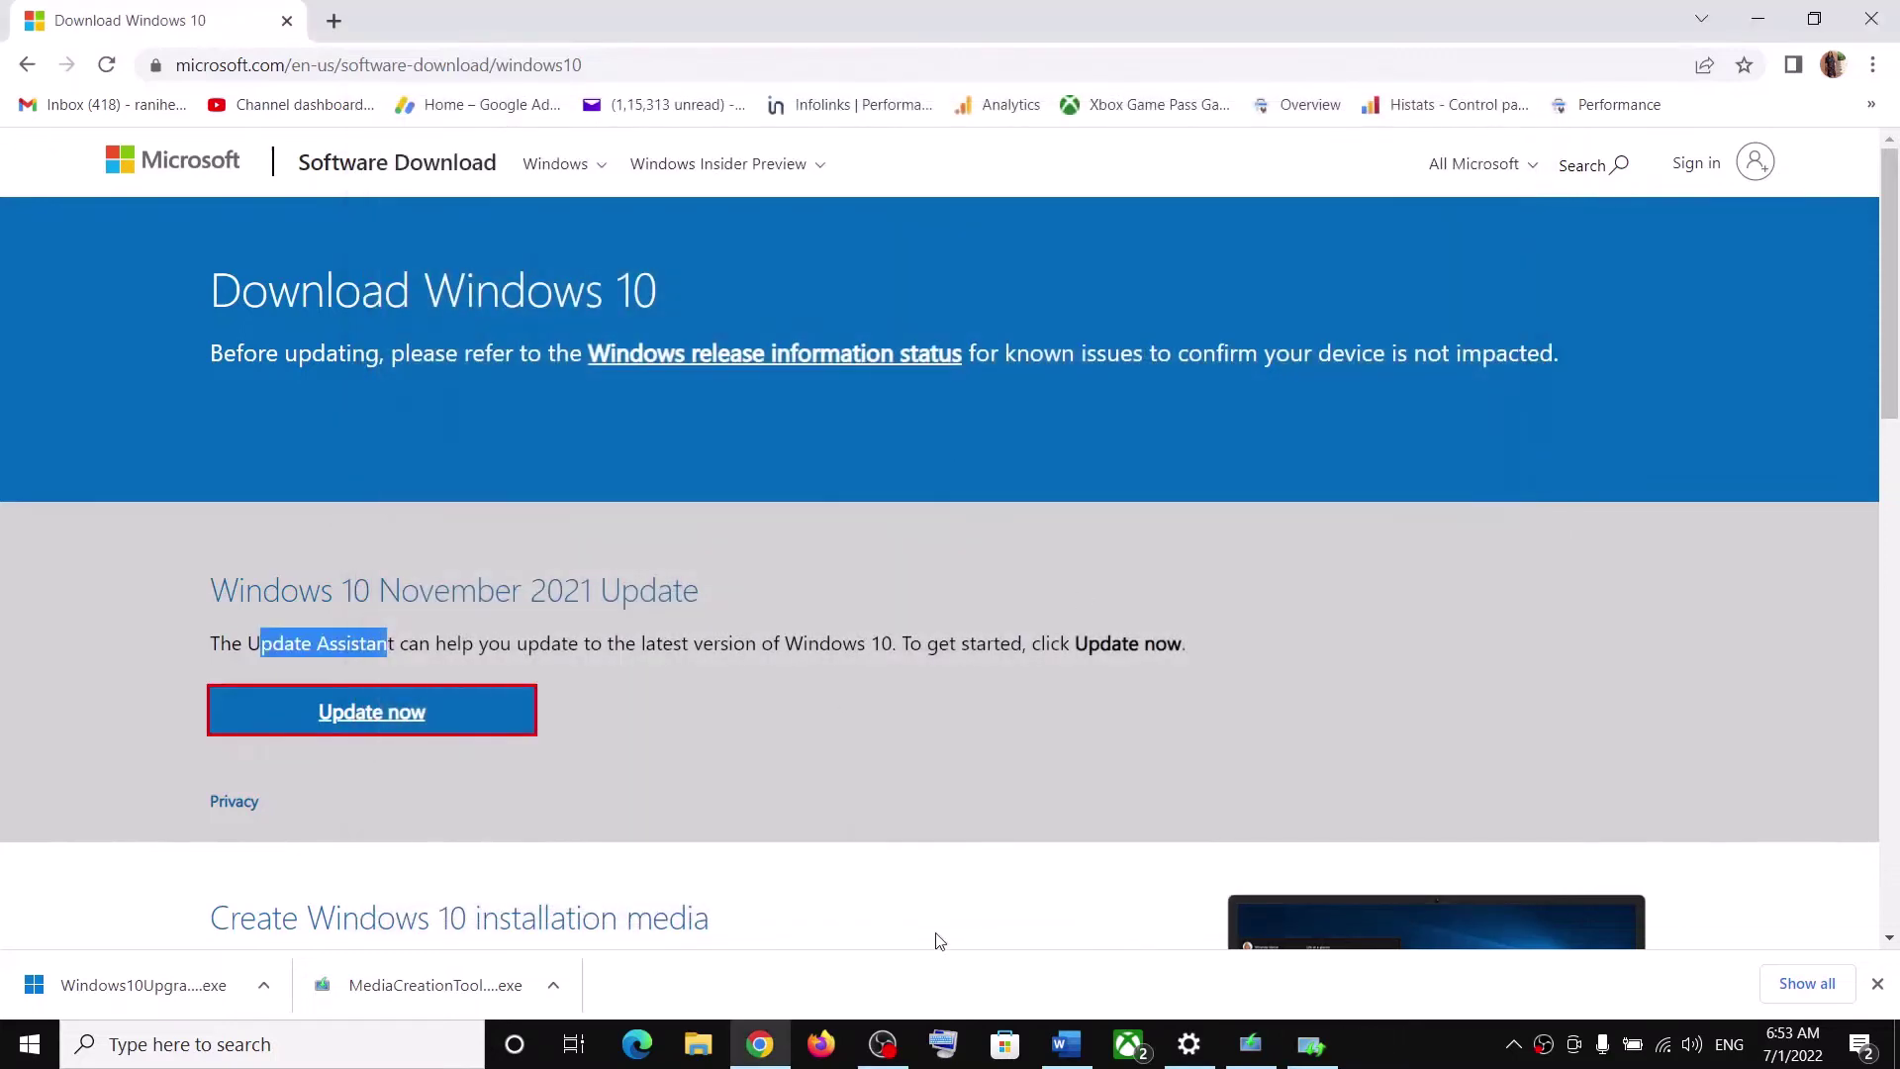
Copy the Step 3 reset command lines from the maximized Word guide.
click(1066, 1044)
click(680, 572)
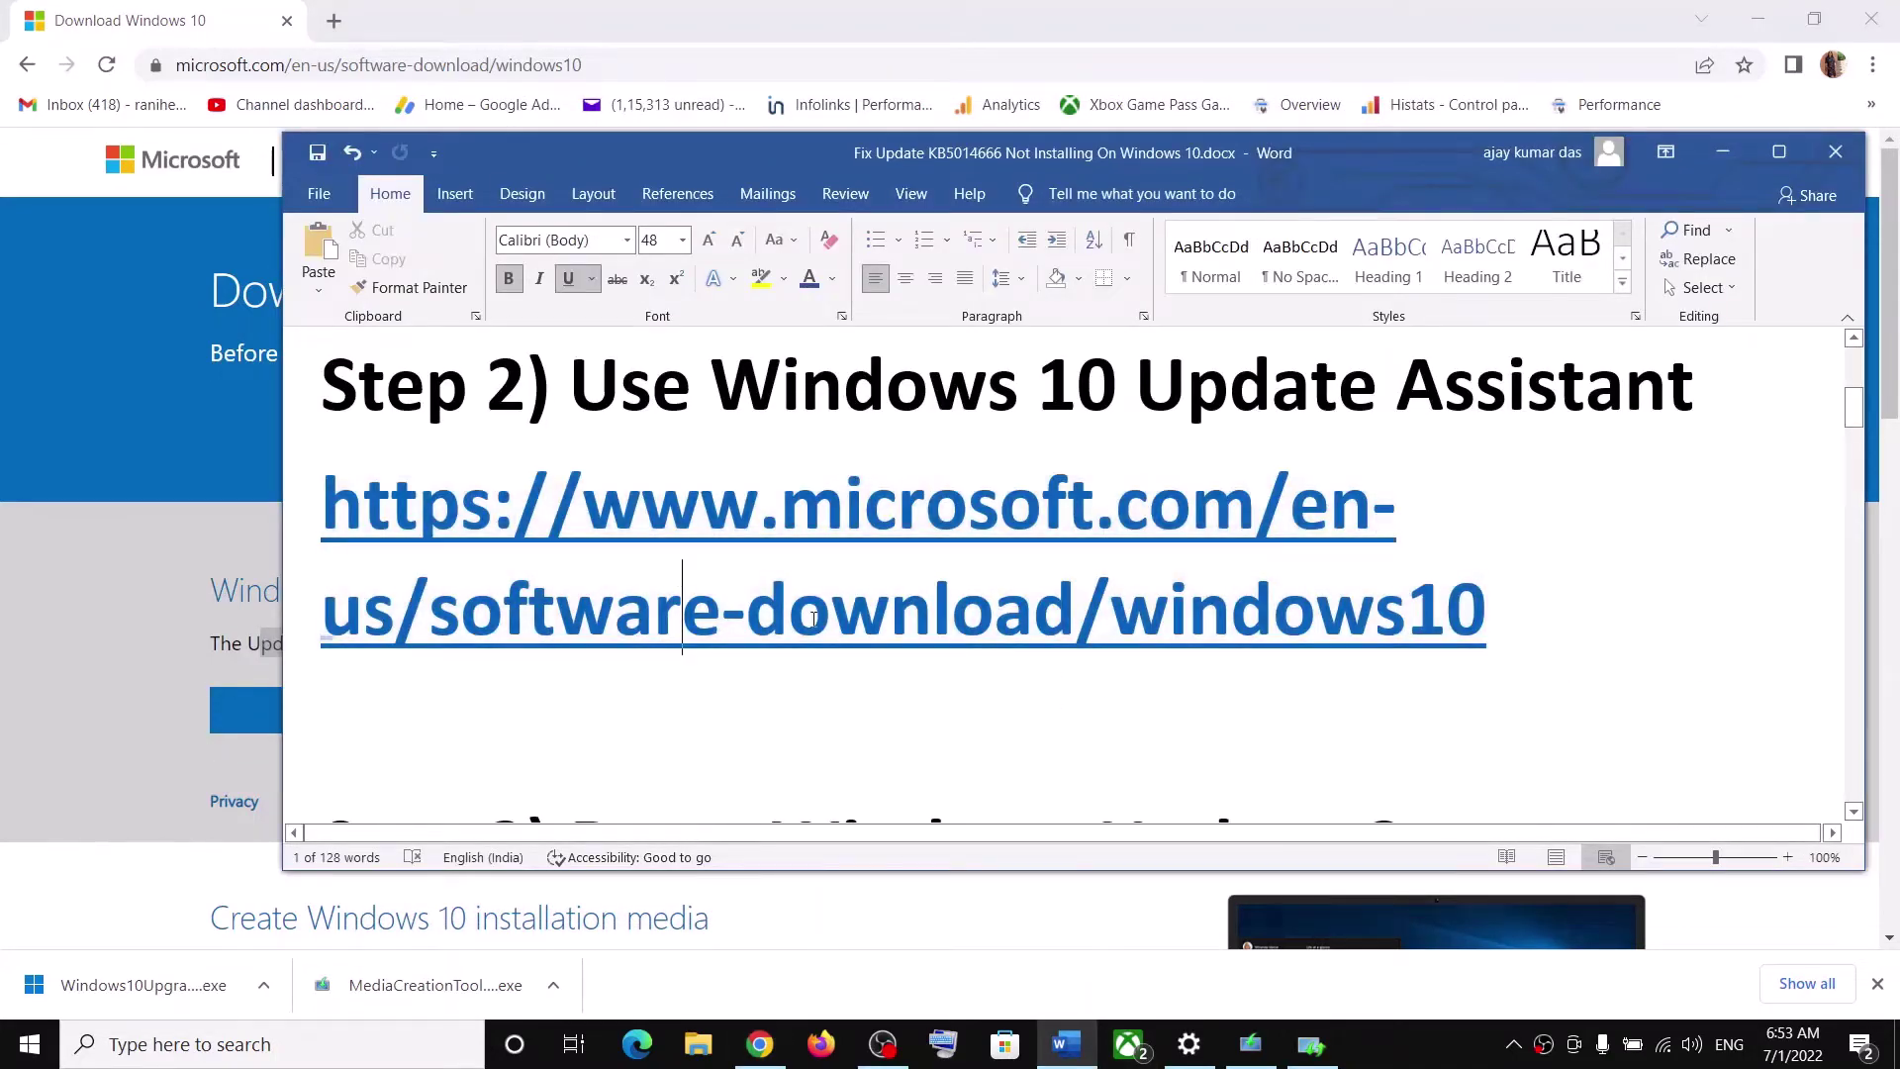
scroll(856, 595, down, 4)
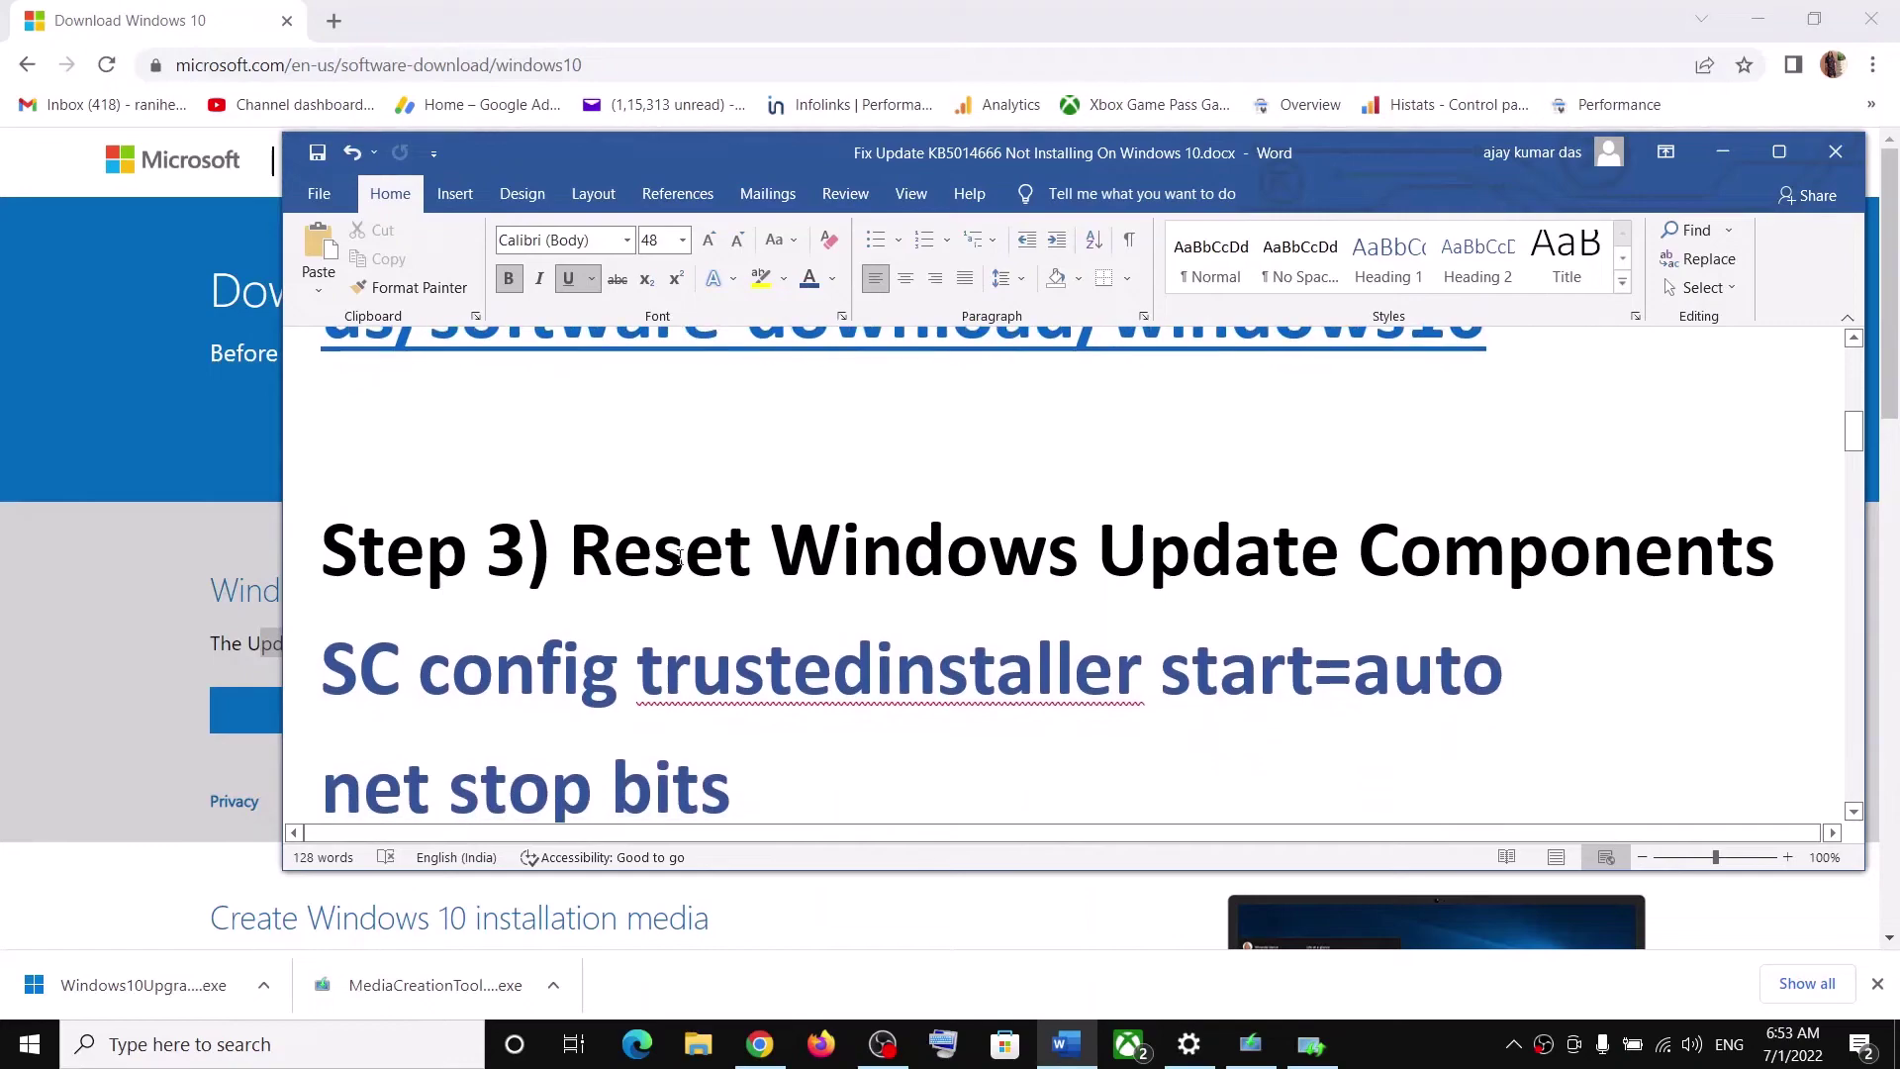
drag(572, 554, 1775, 559)
click(1779, 153)
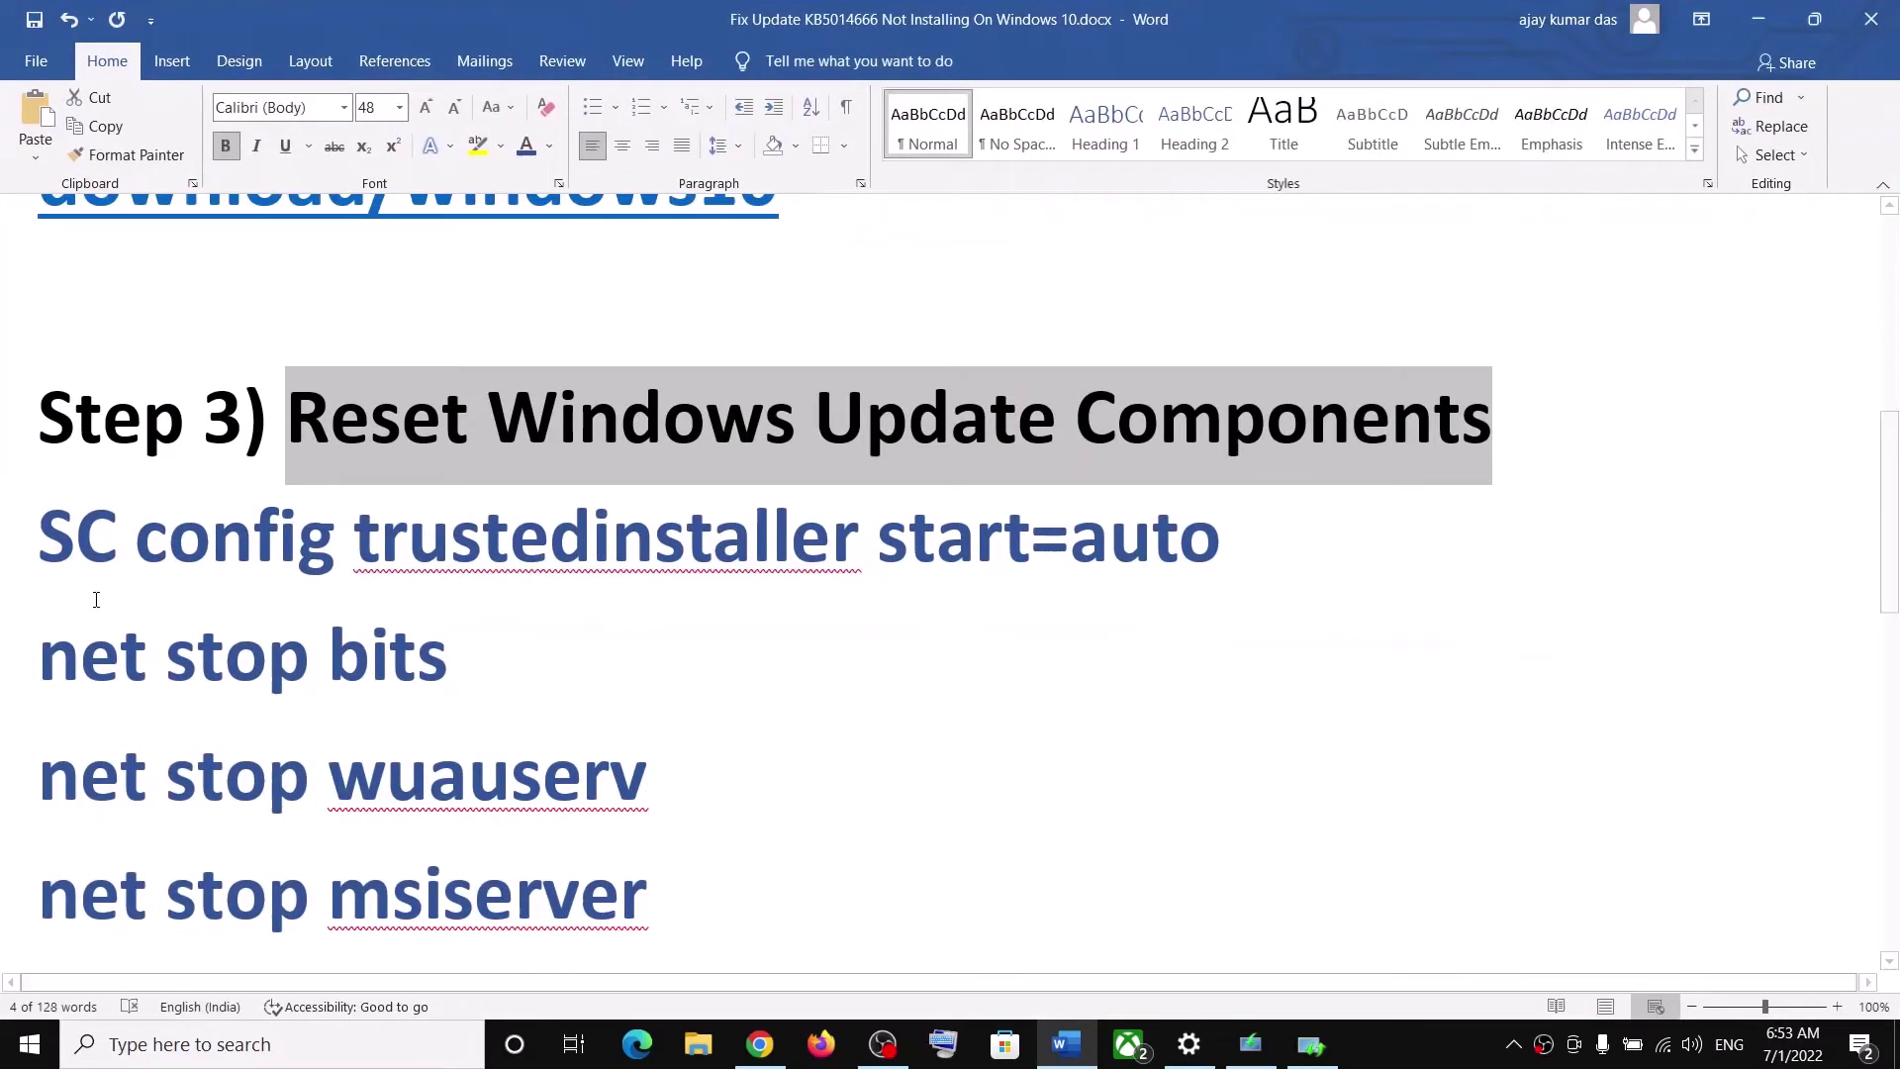
drag(40, 535, 574, 773)
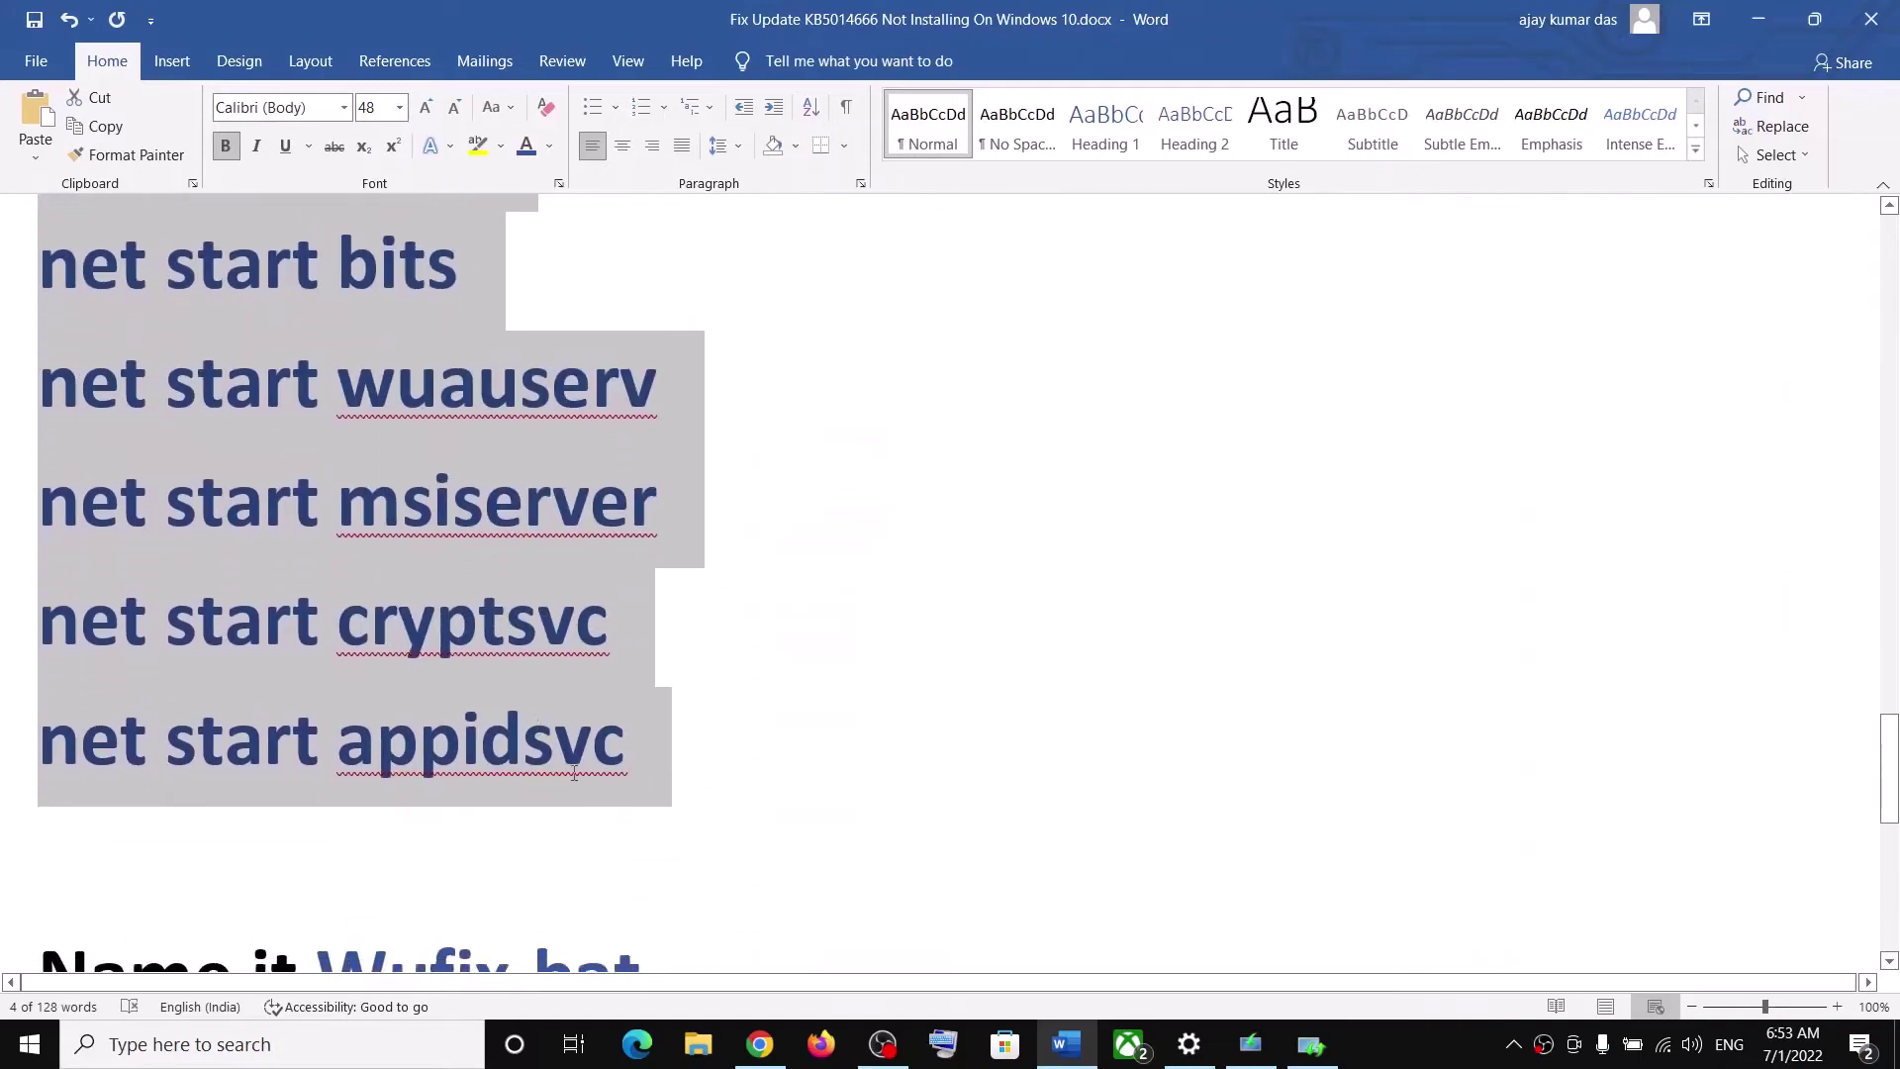
right_click(456, 592)
click(558, 627)
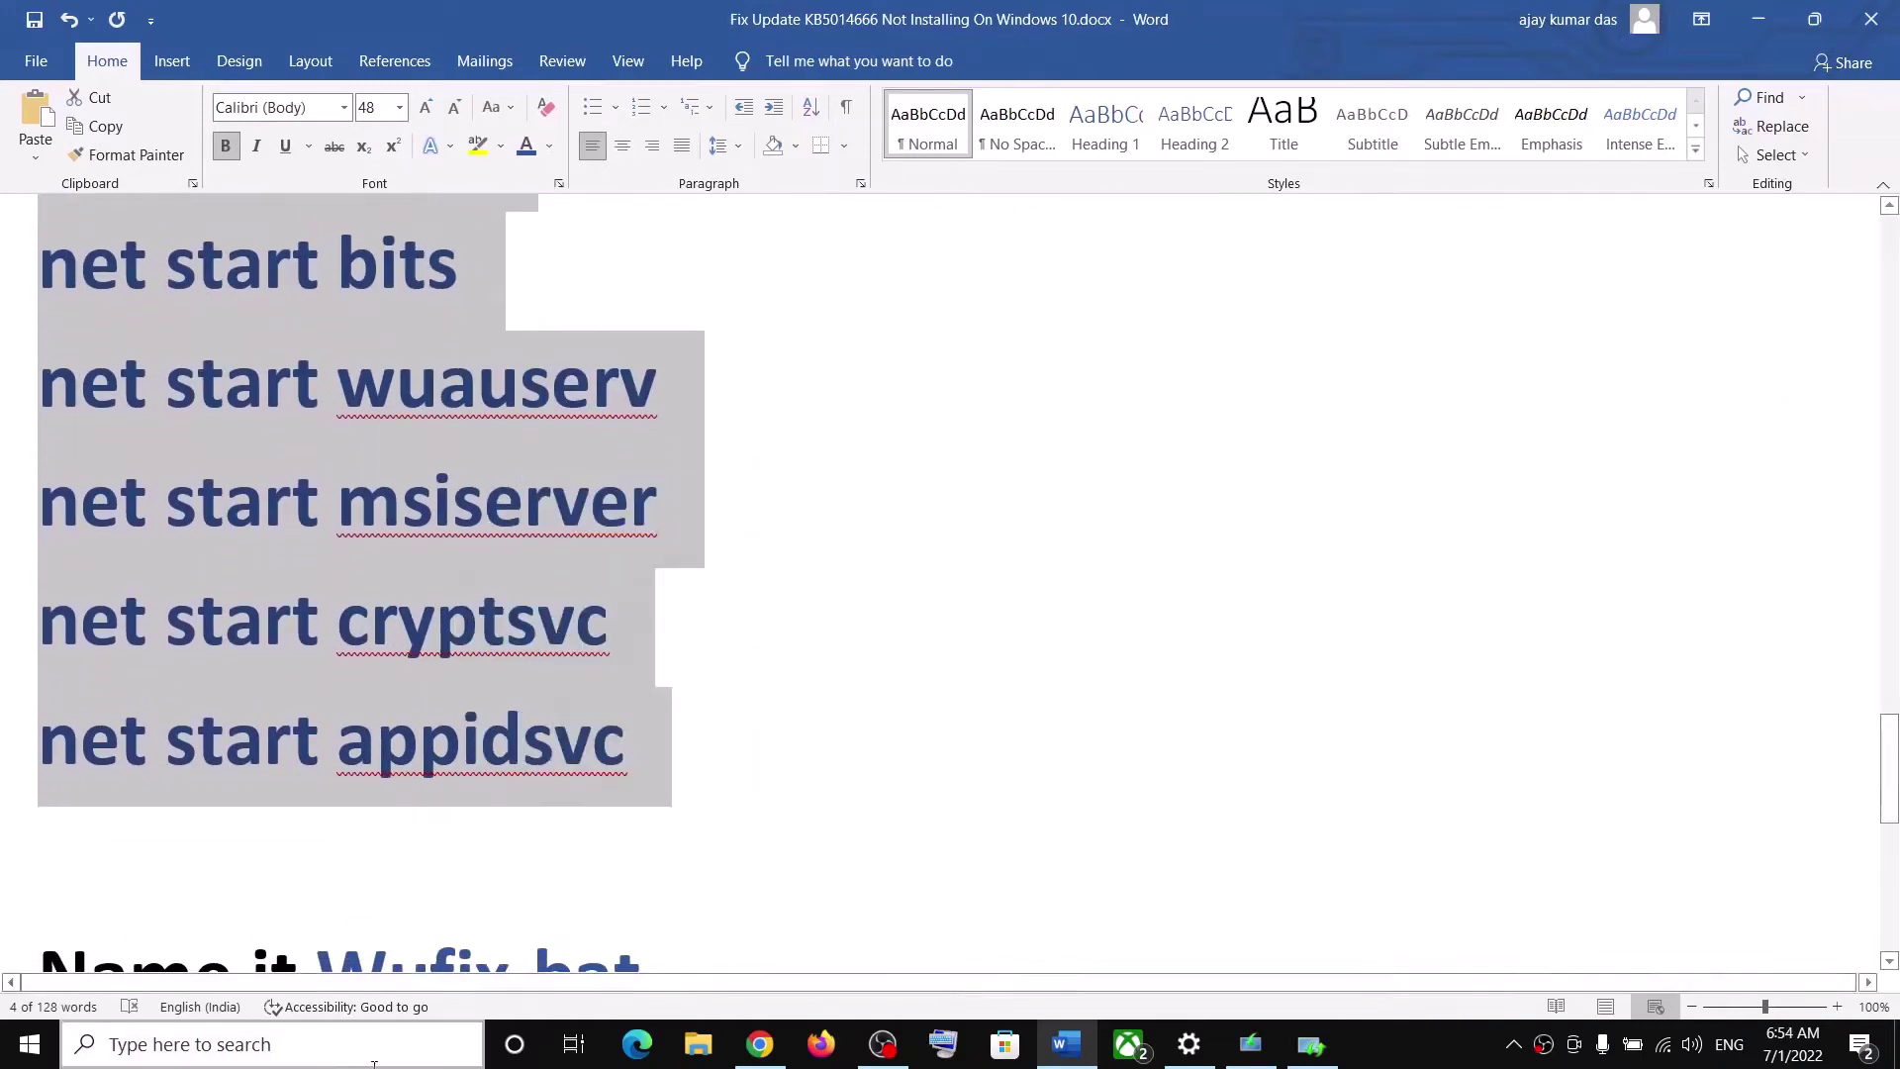
Paste the commands into a new Notepad document and start Save As.
click(329, 1059)
text(note)
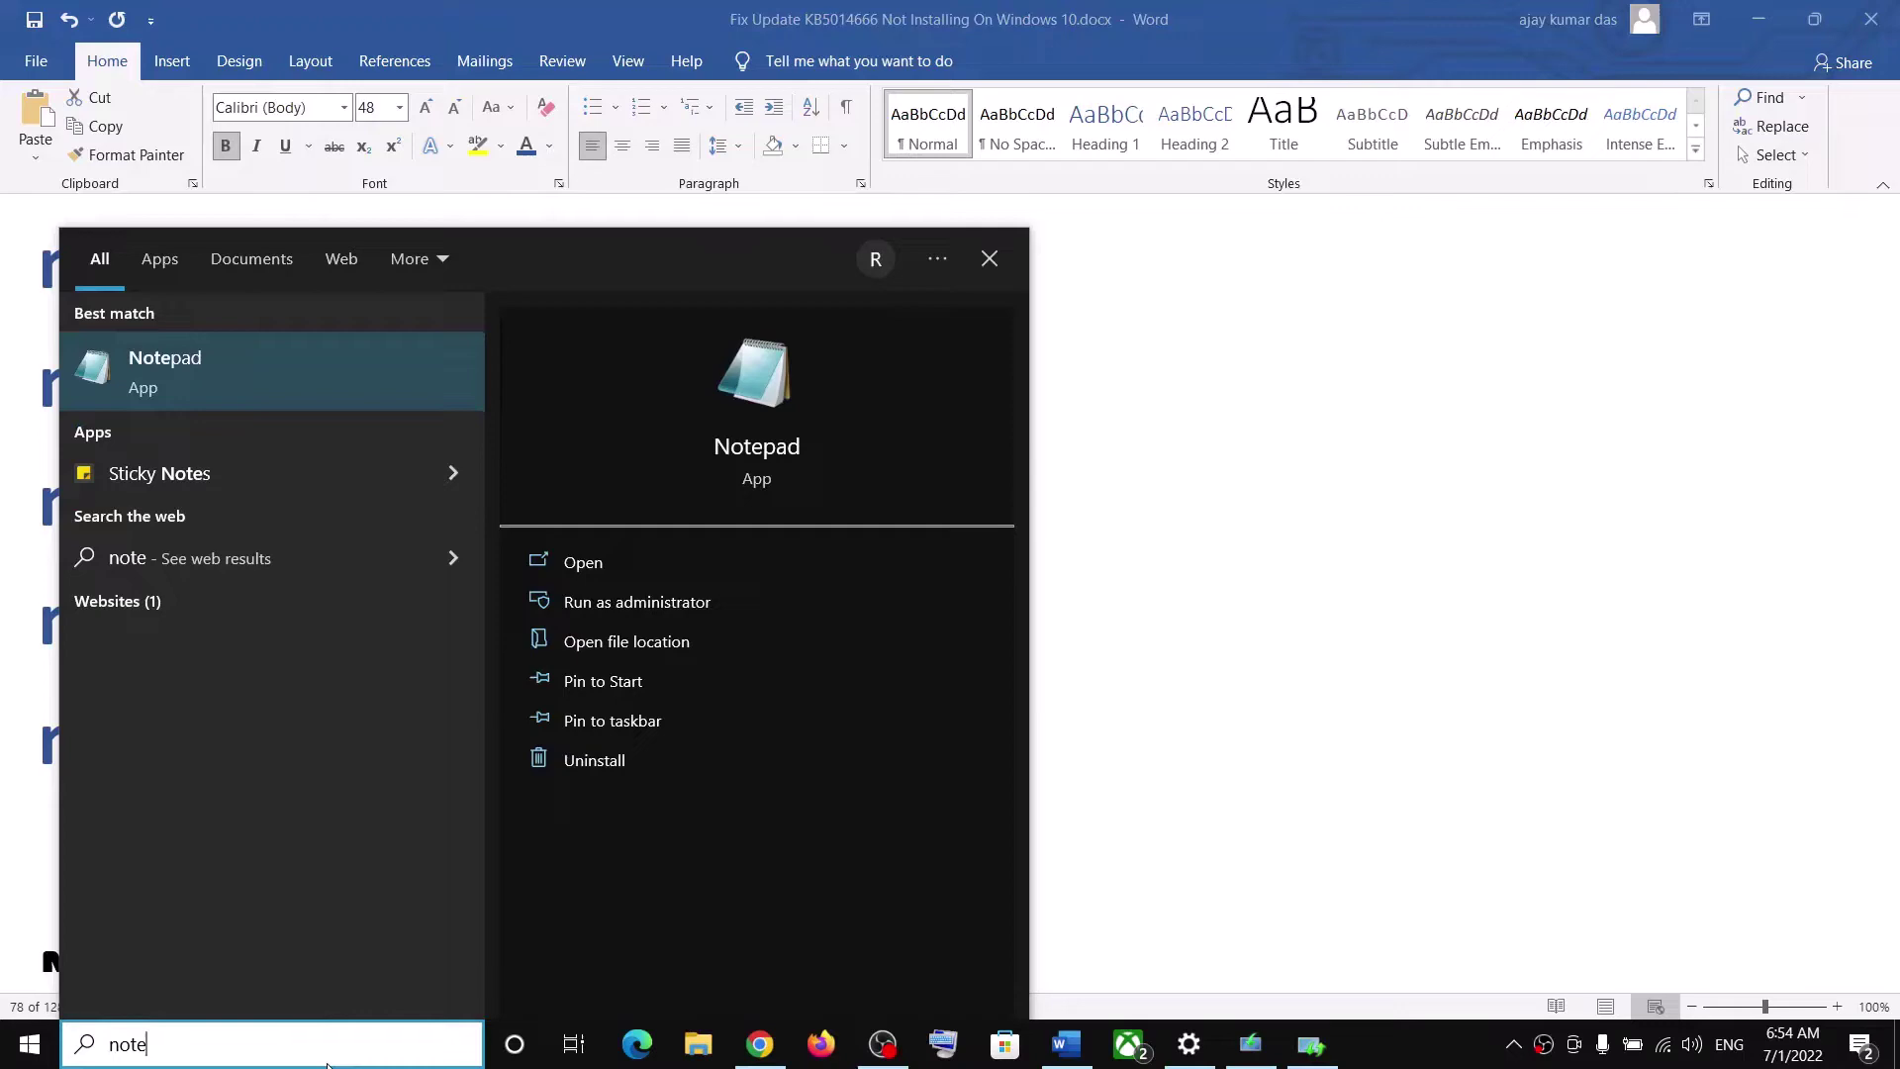
key(Return)
right_click(637, 460)
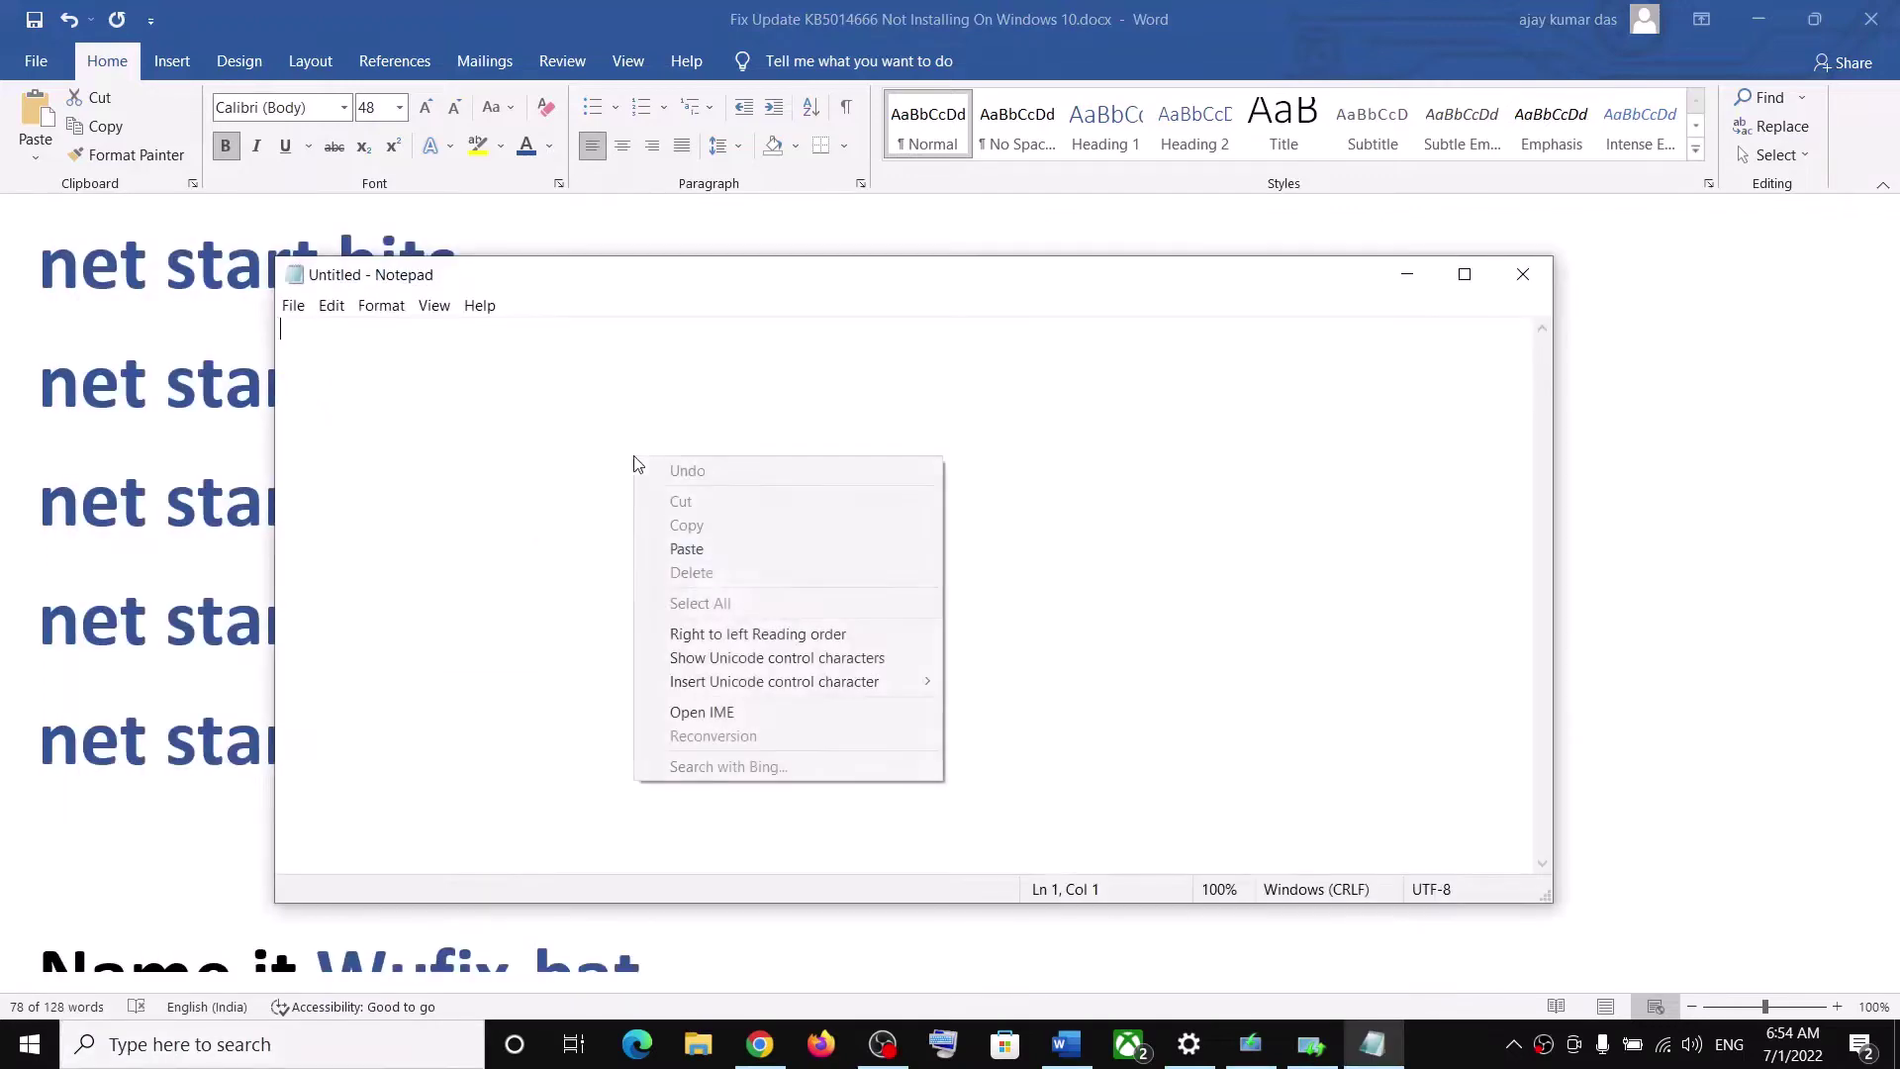
click(685, 549)
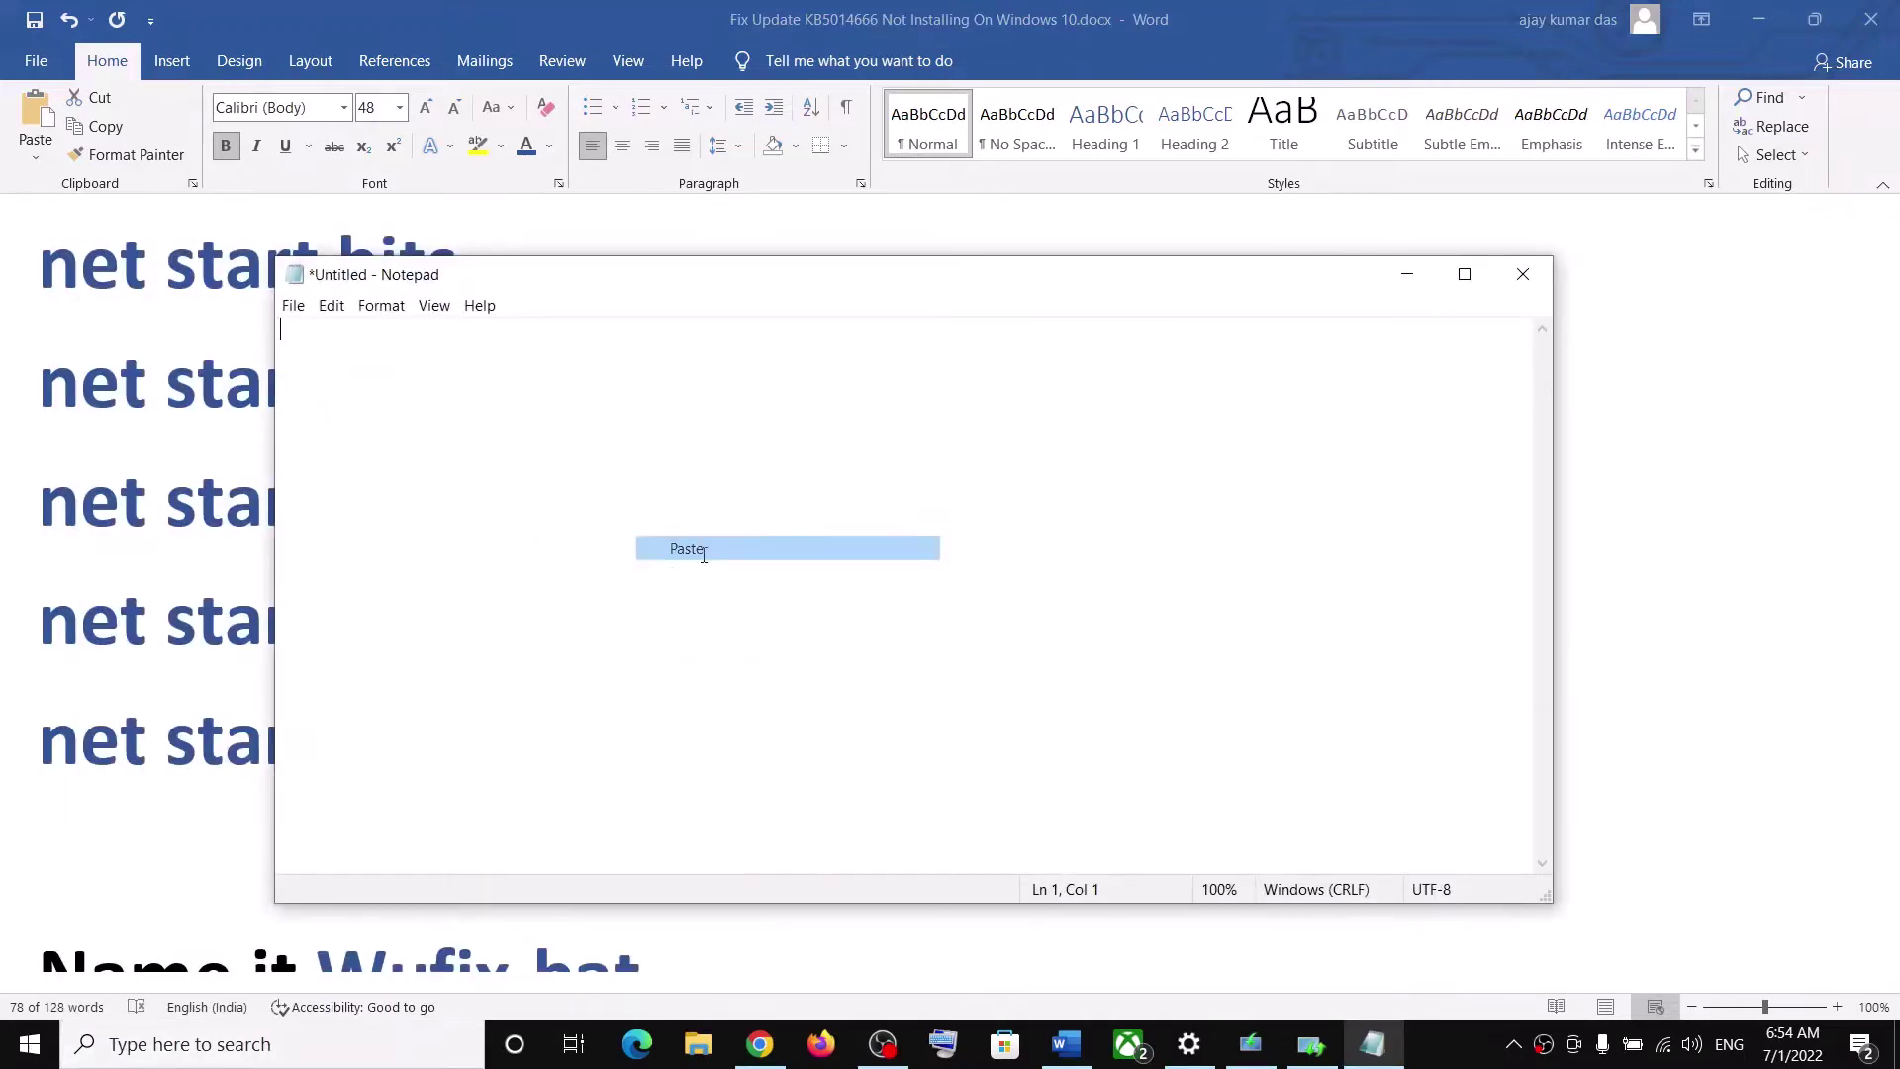
click(295, 307)
click(508, 427)
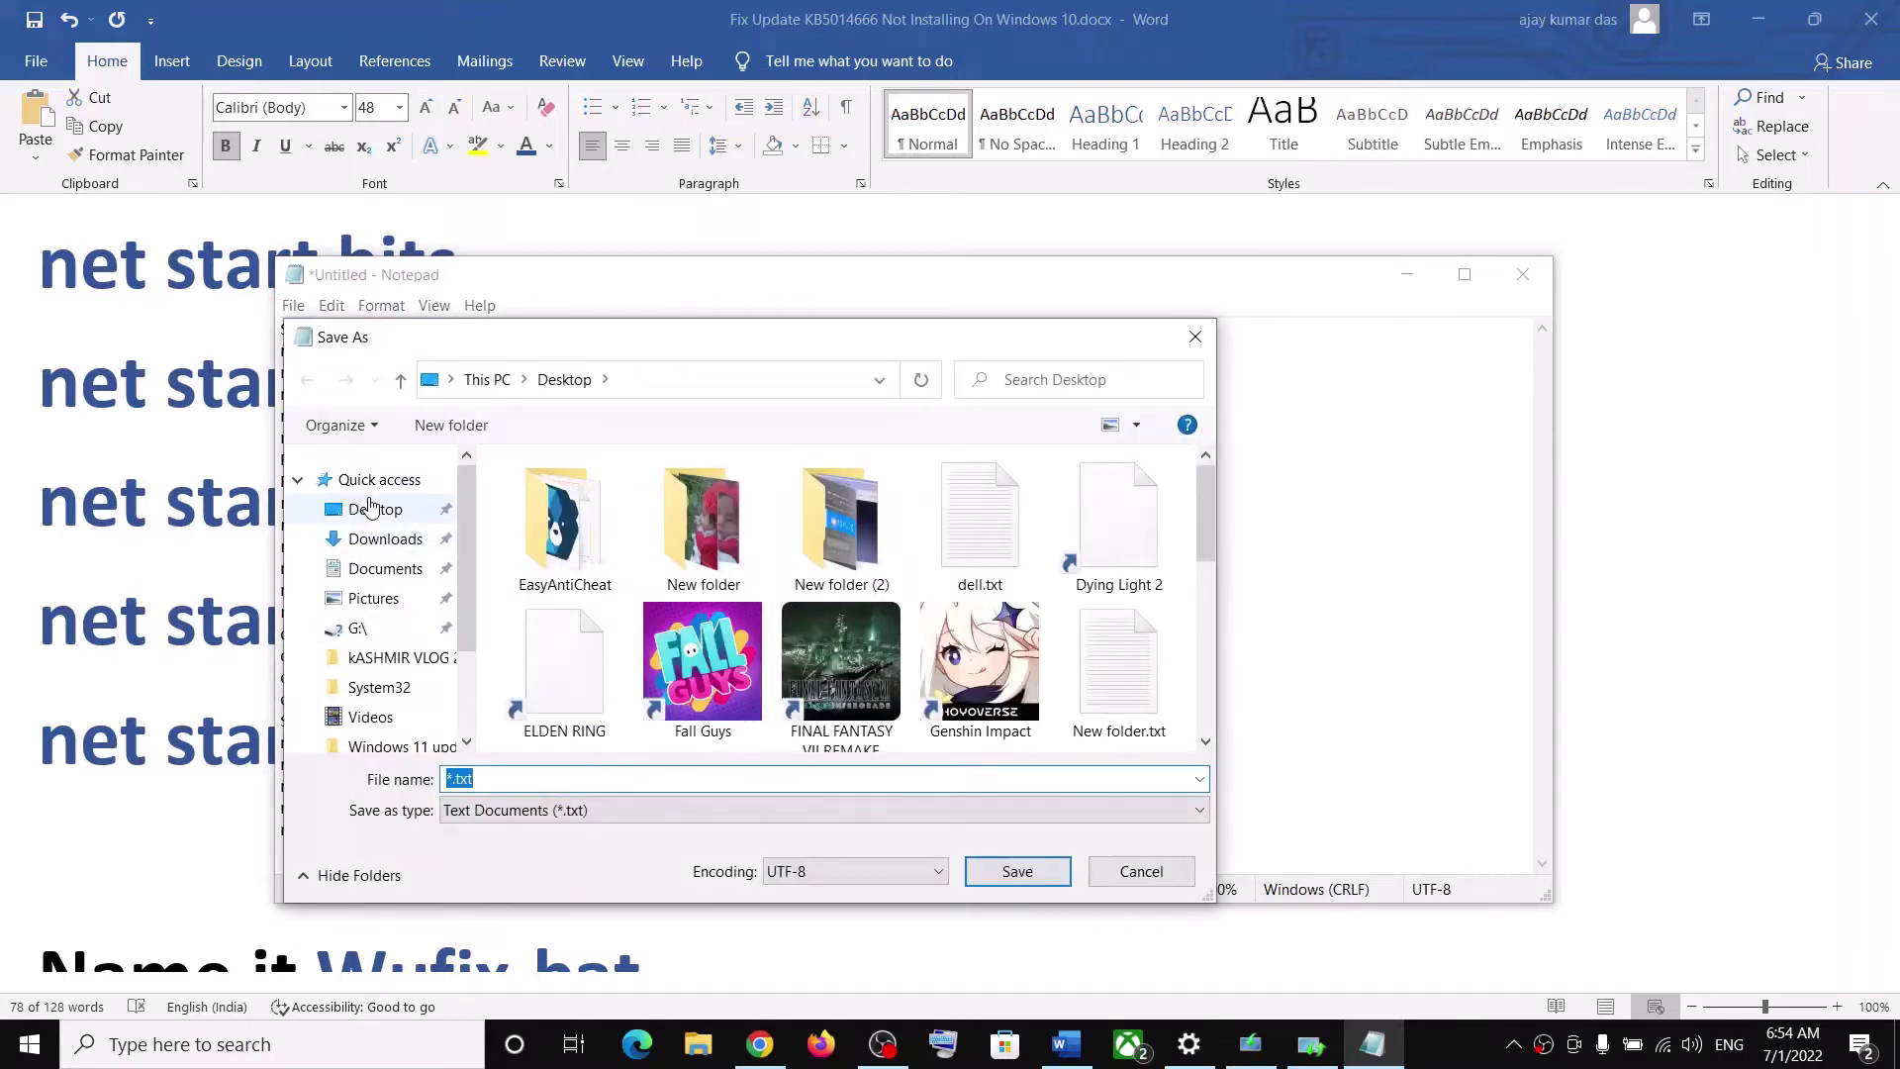
Save it to the Desktop as Wufix.bat (All Files), replacing the old copy, then show the desktop.
click(371, 507)
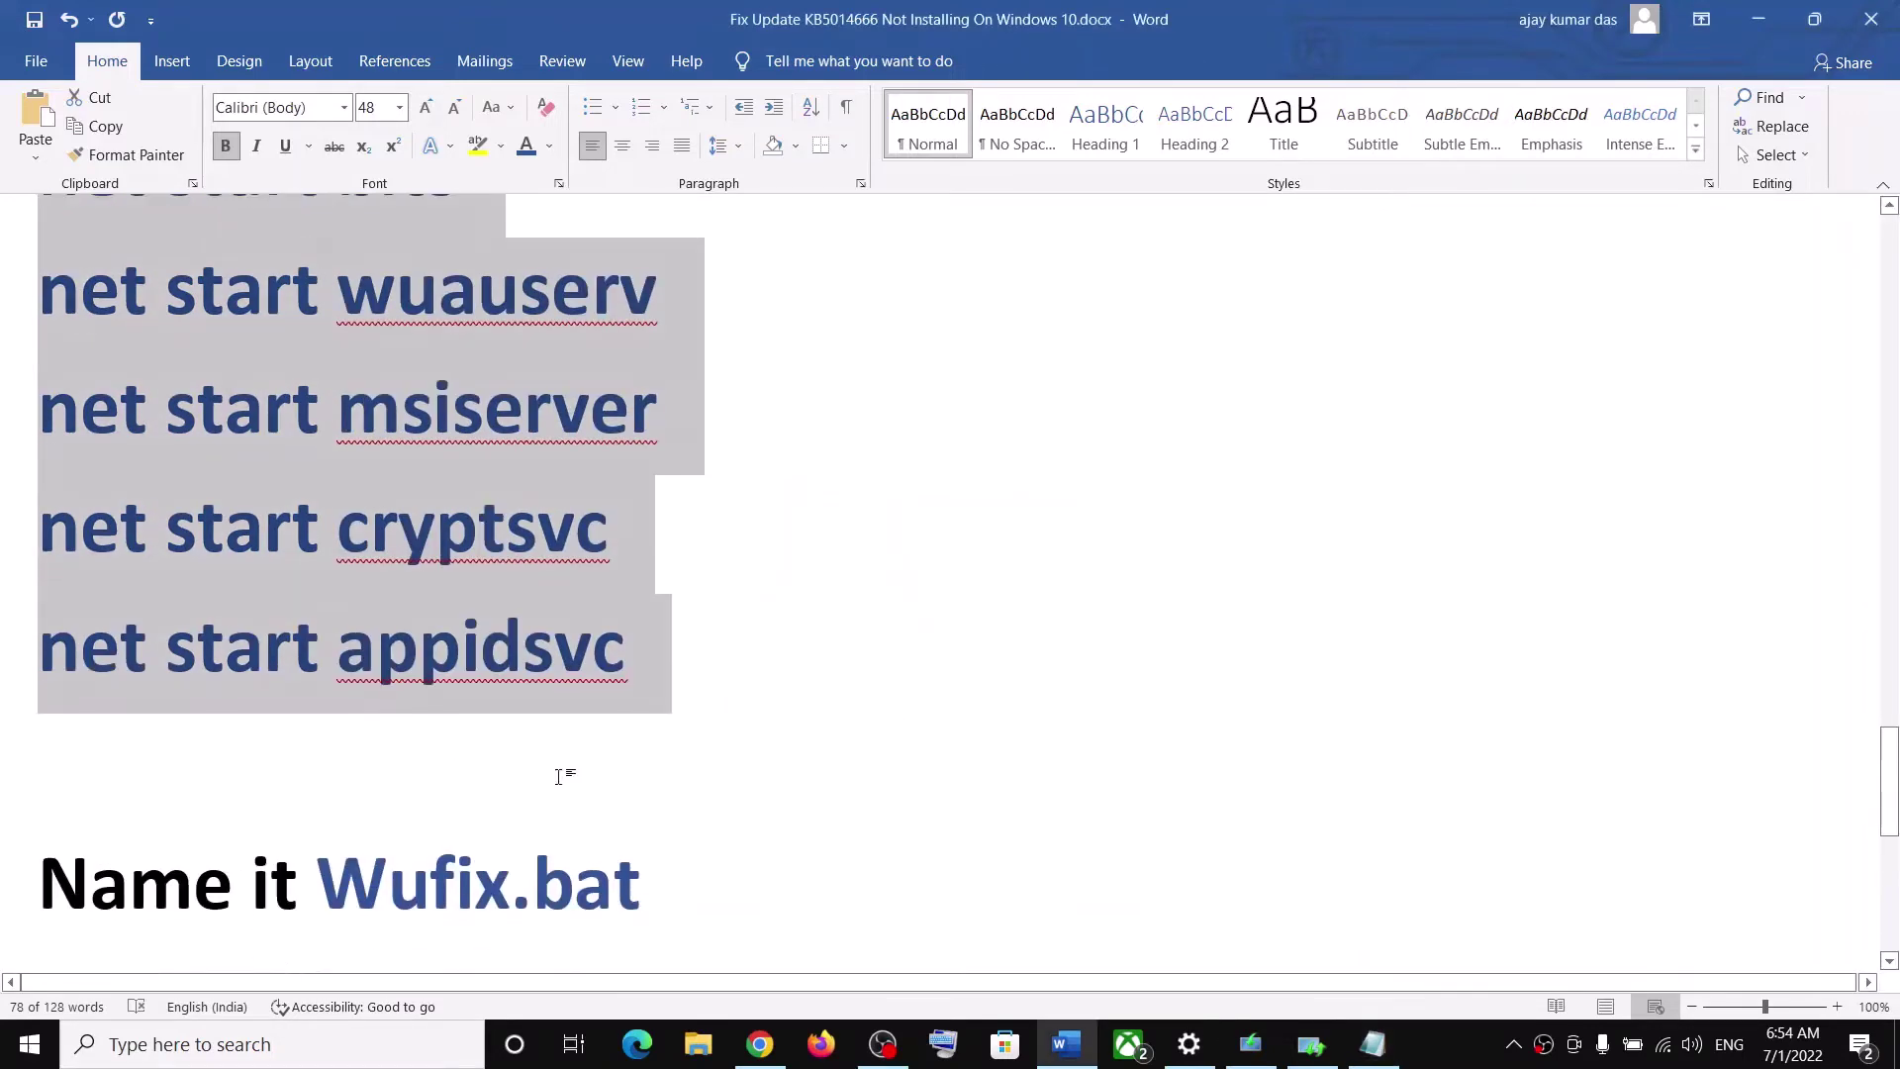
scroll(559, 777, down, 1)
drag(639, 866, 371, 871)
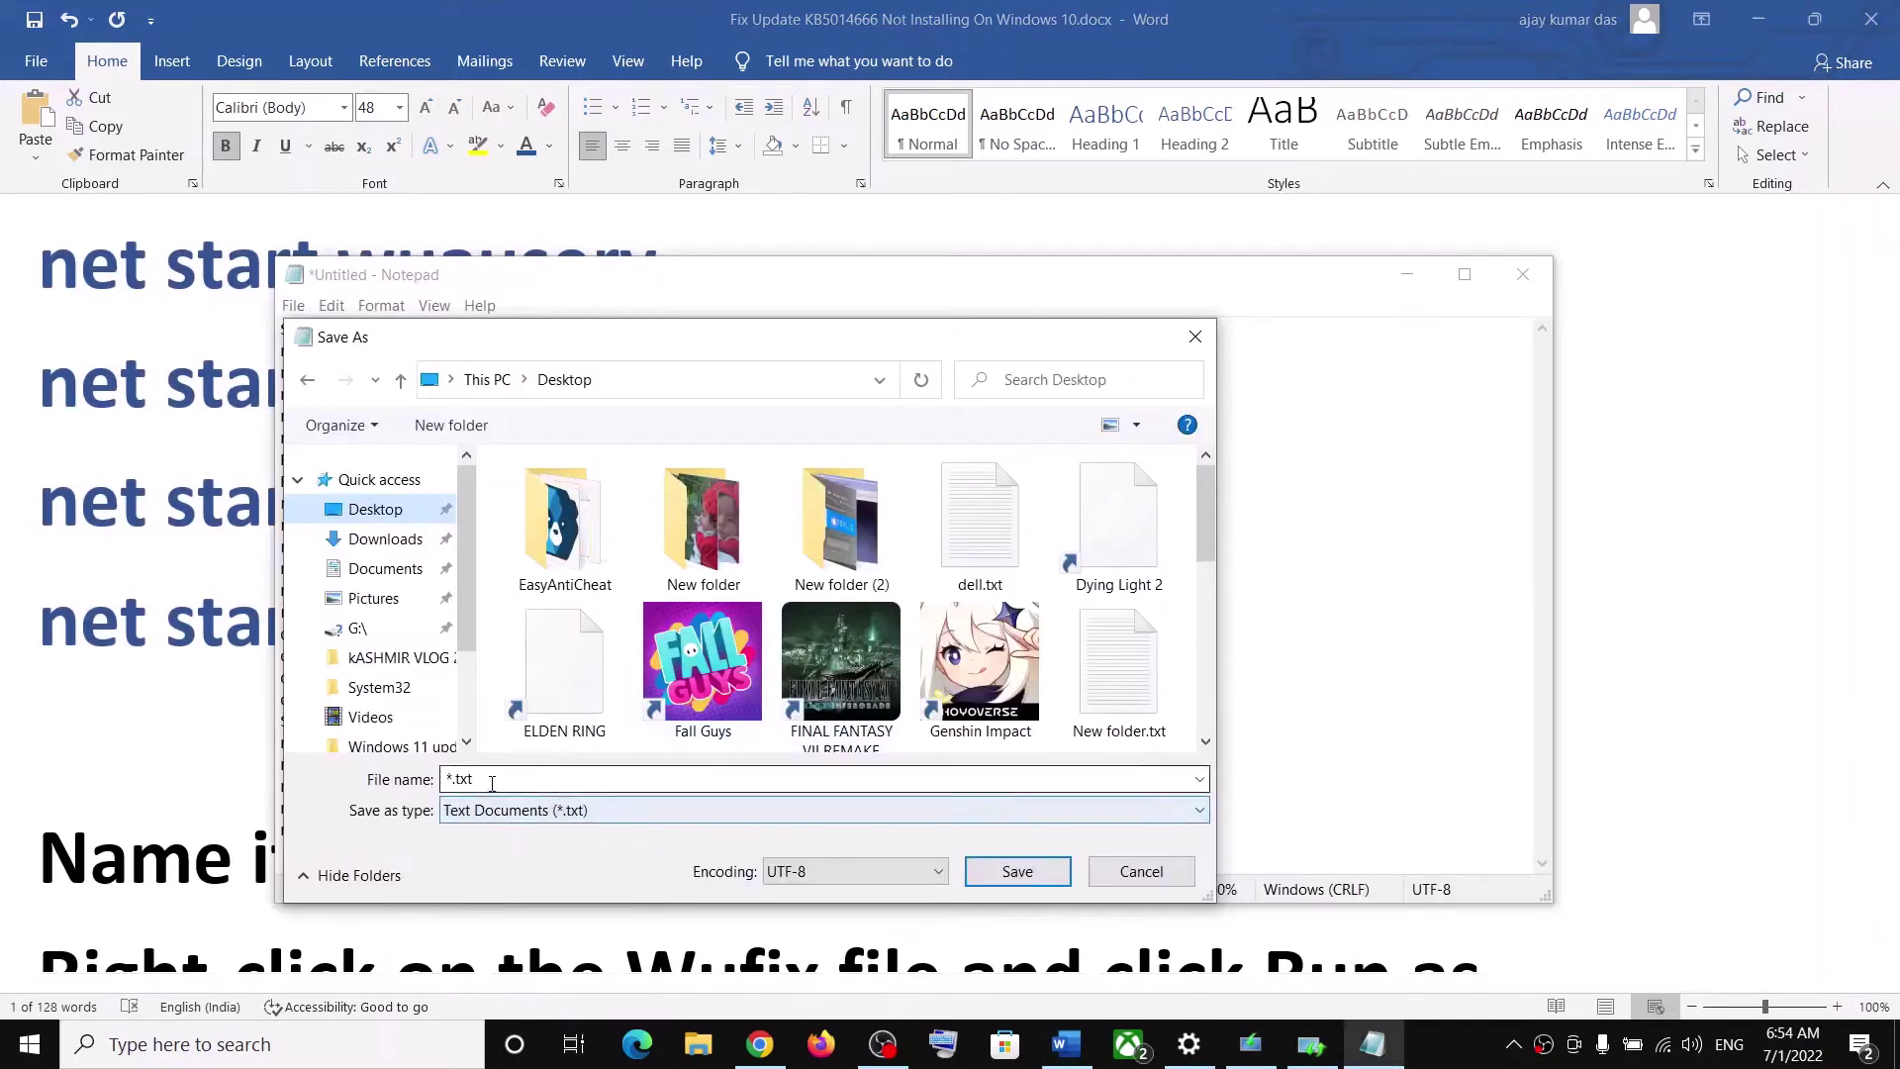
text(Wufix.bat)
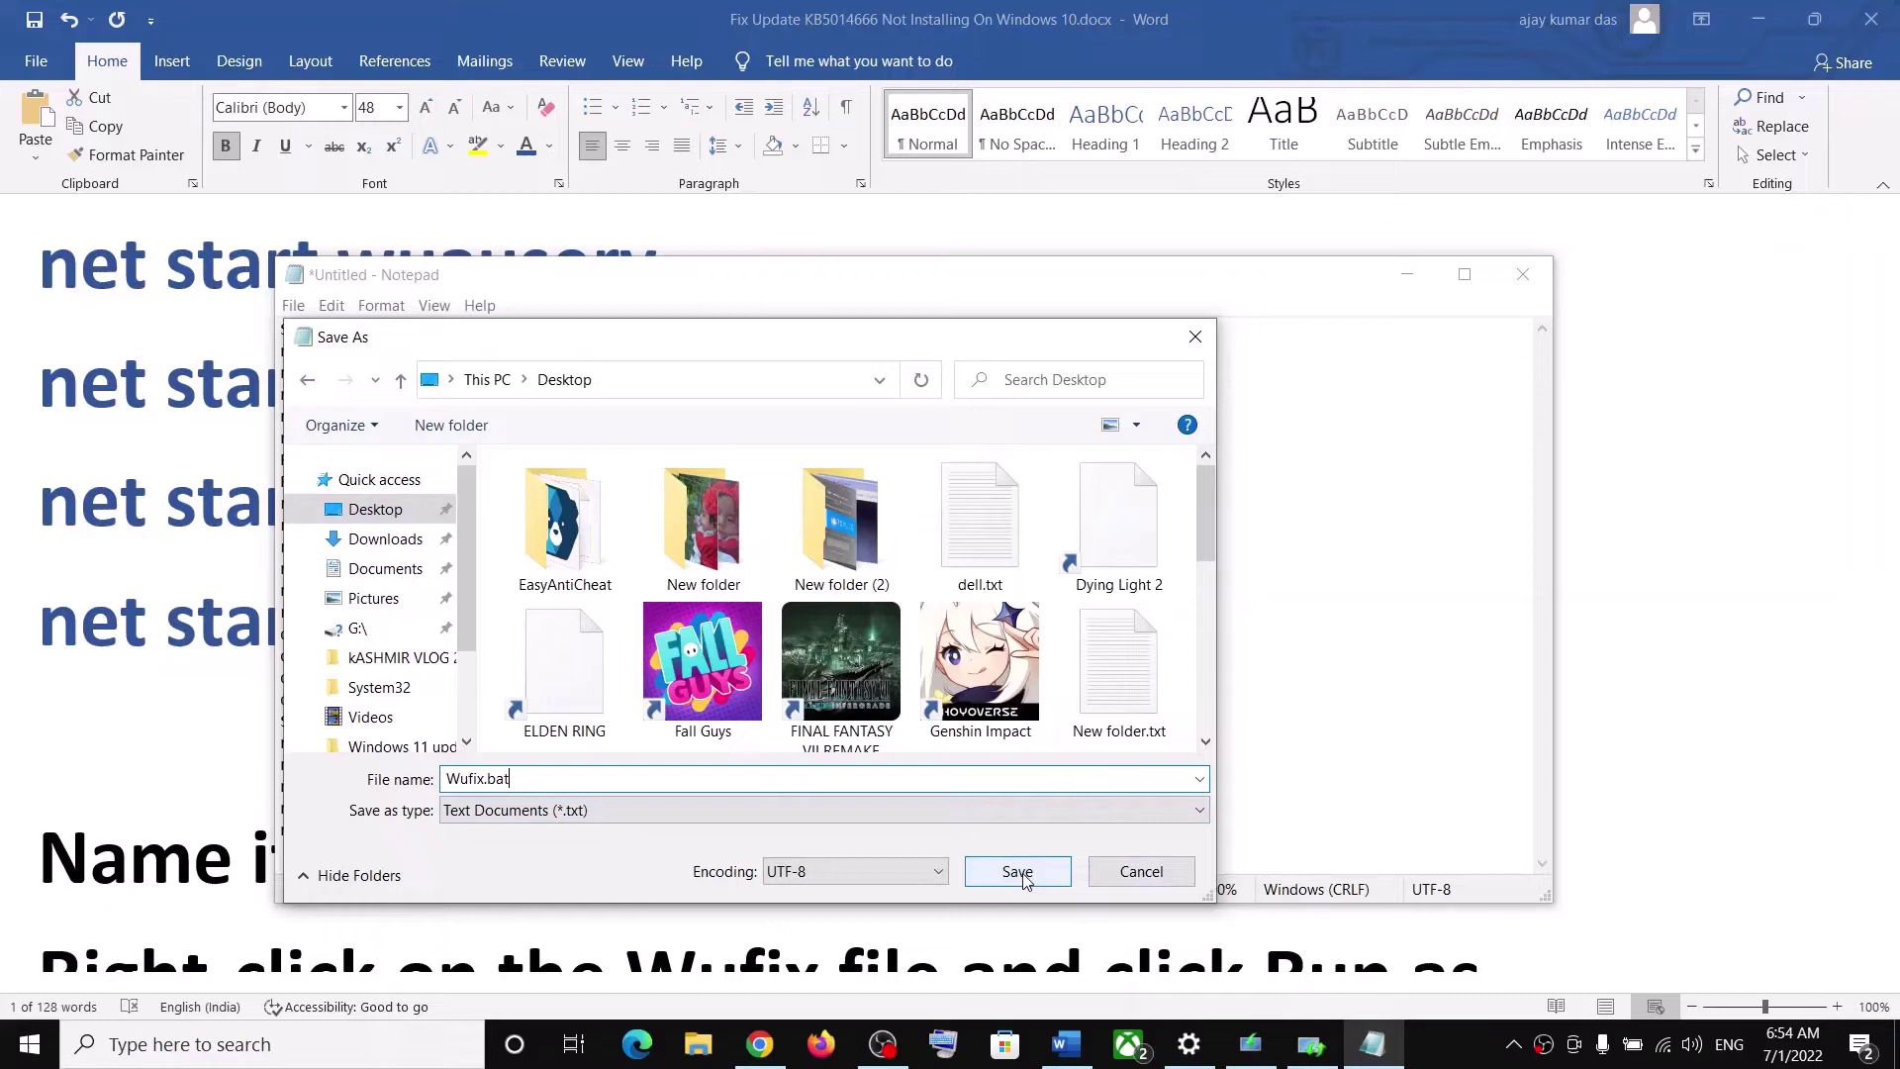
click(515, 813)
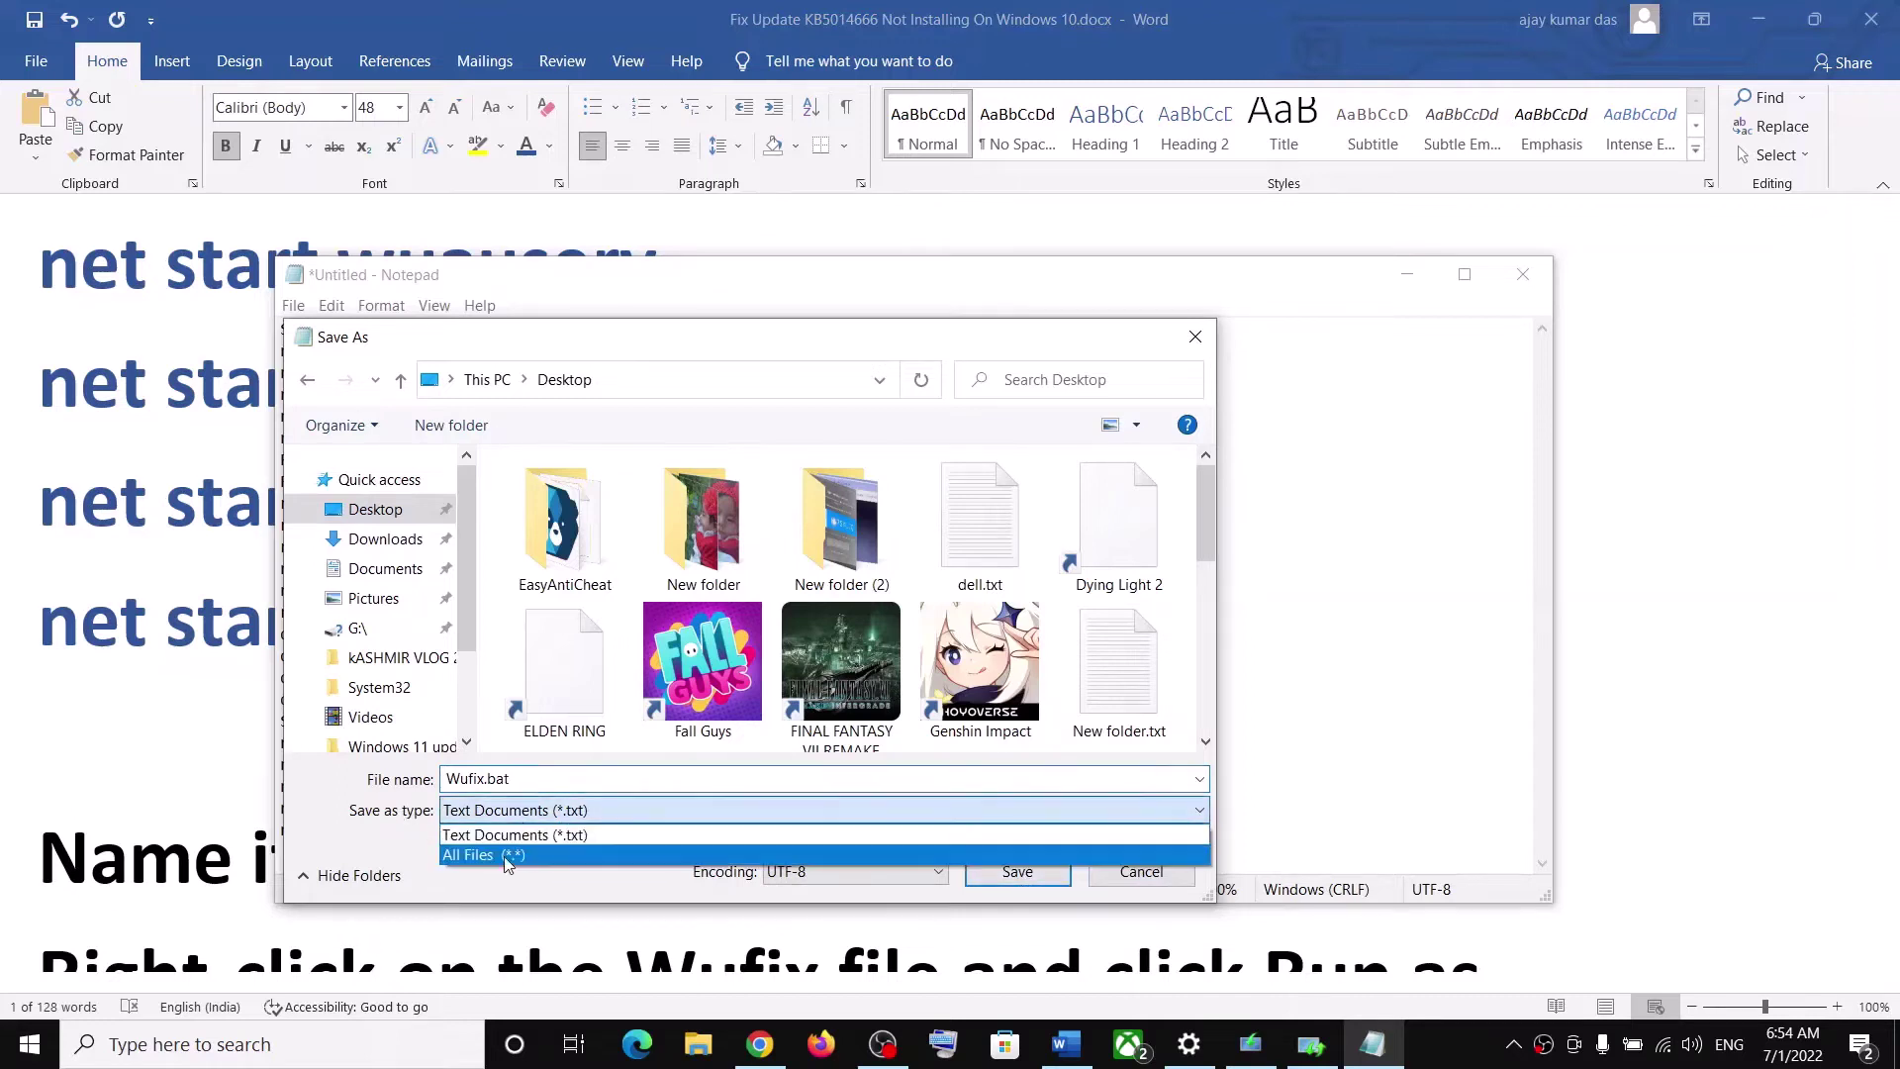
click(506, 857)
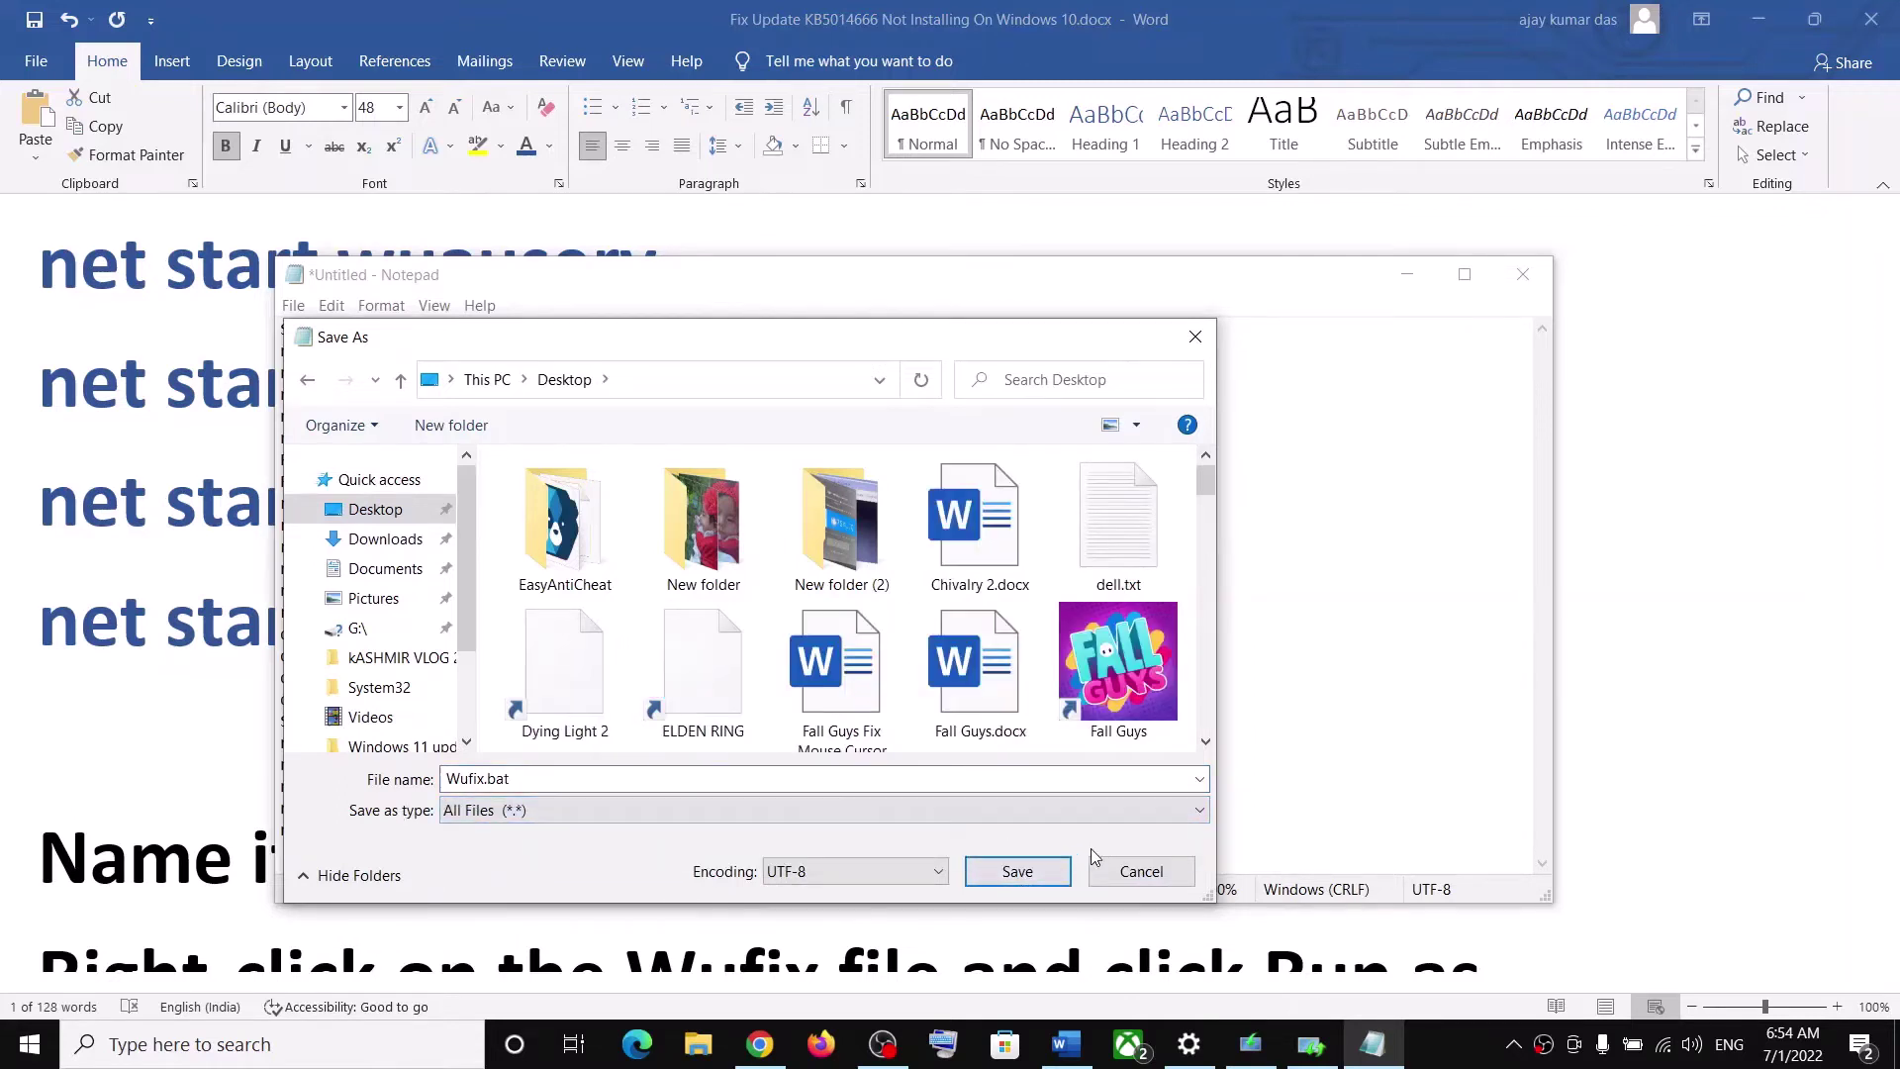
click(1020, 871)
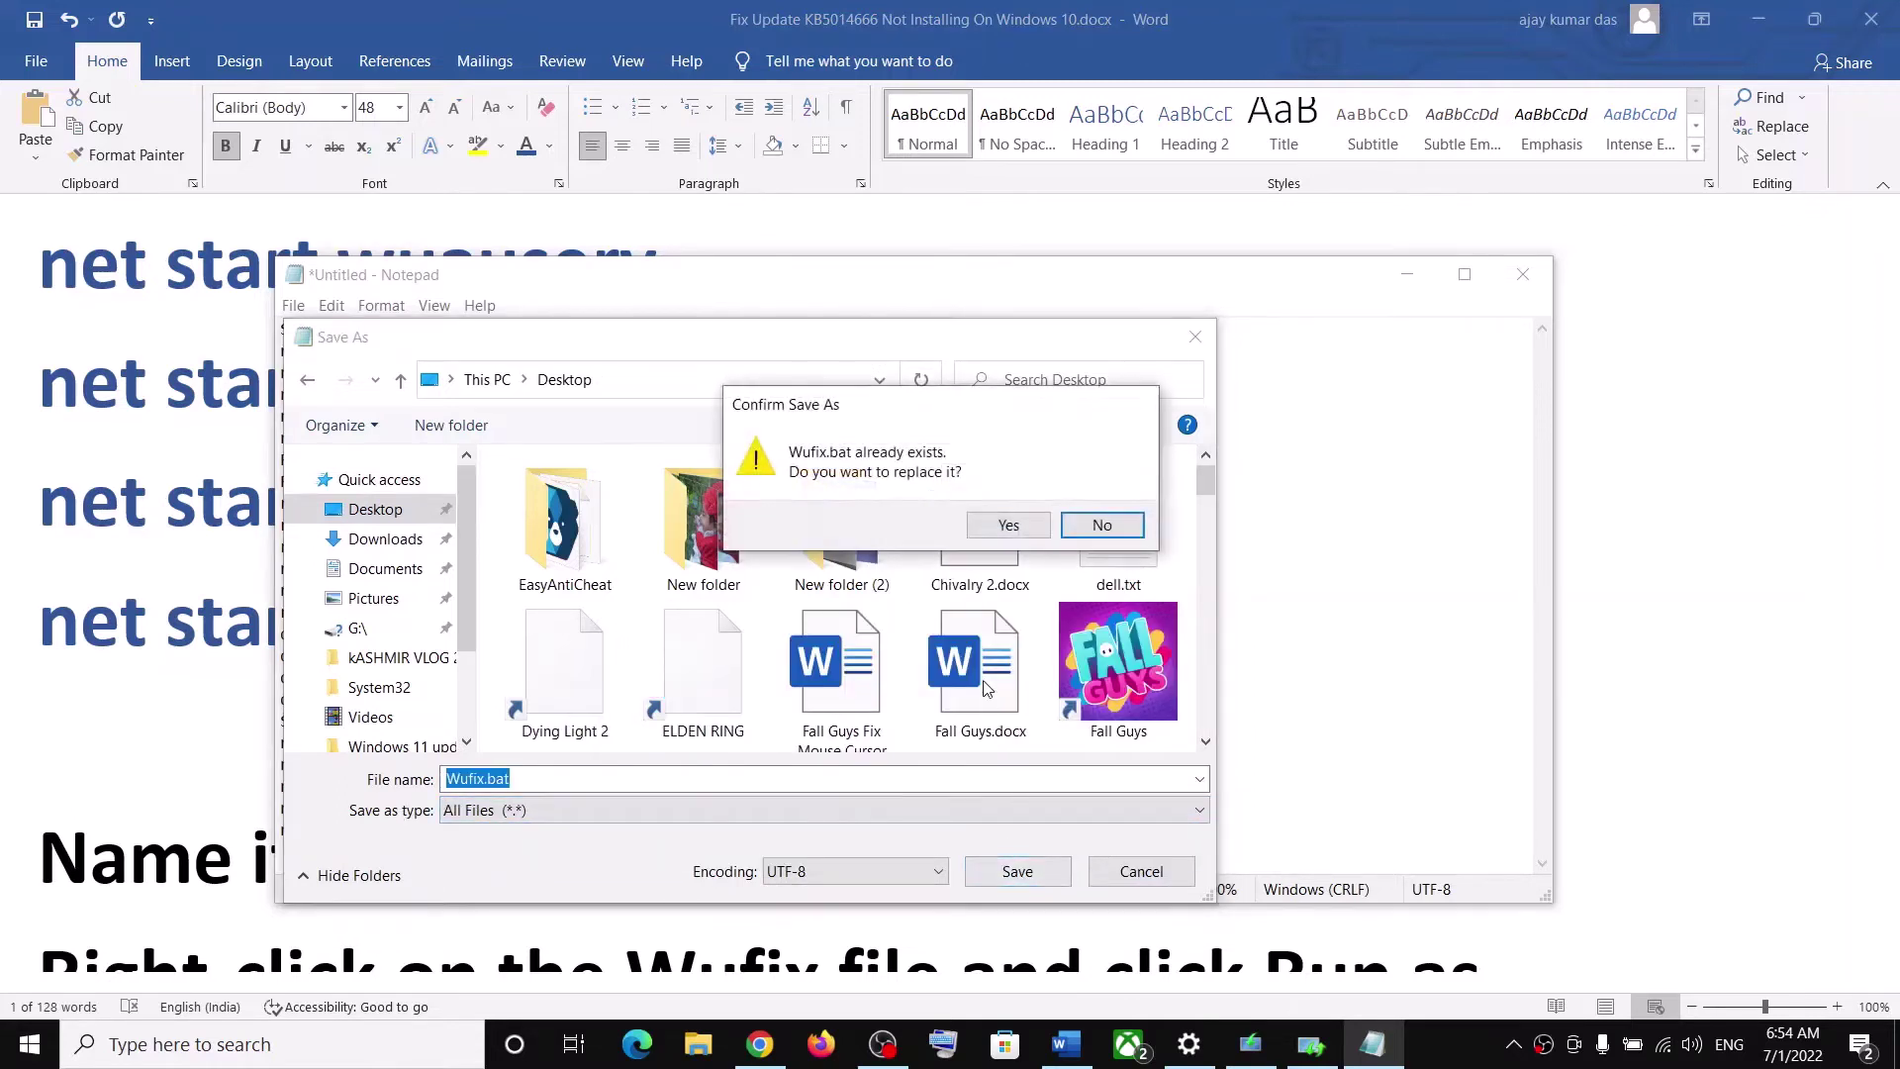
click(1010, 524)
key(super+d)
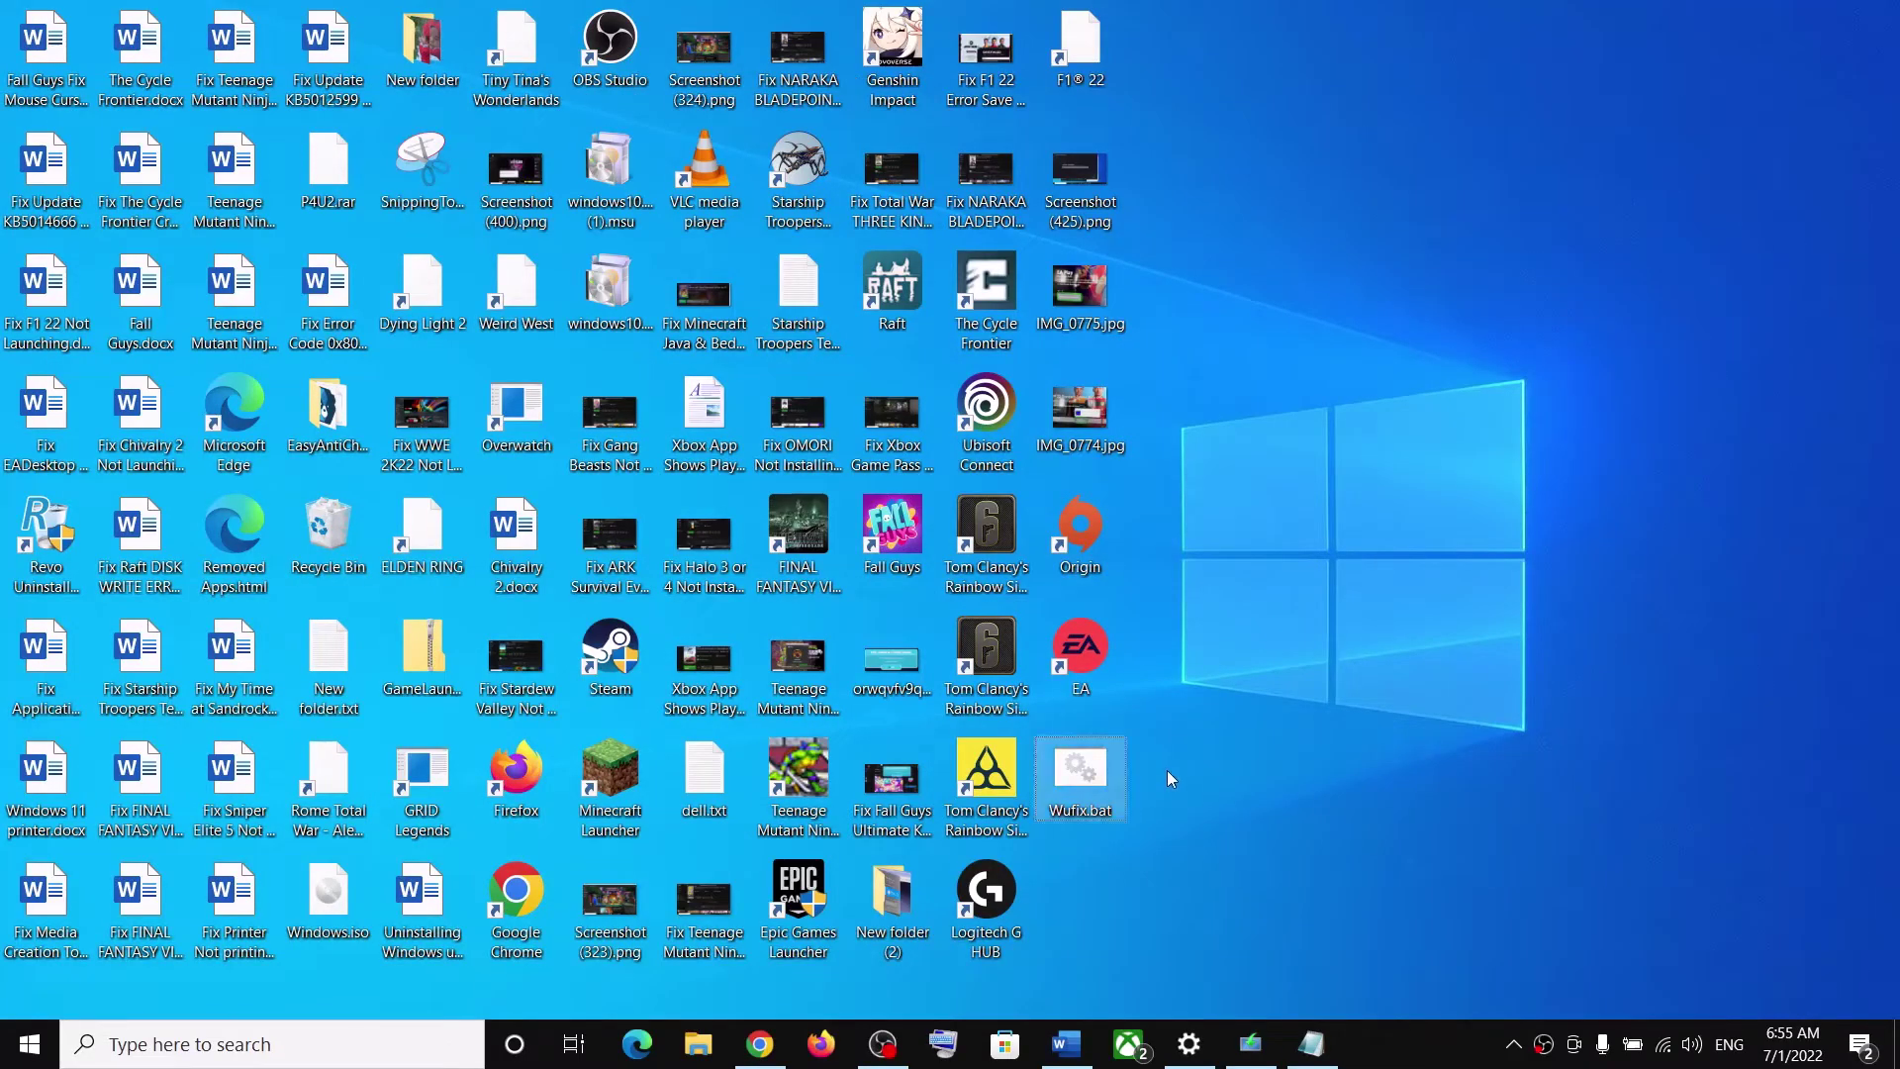
Run Wufix.bat as administrator and let Command Prompt reset the update services.
right_click(1090, 789)
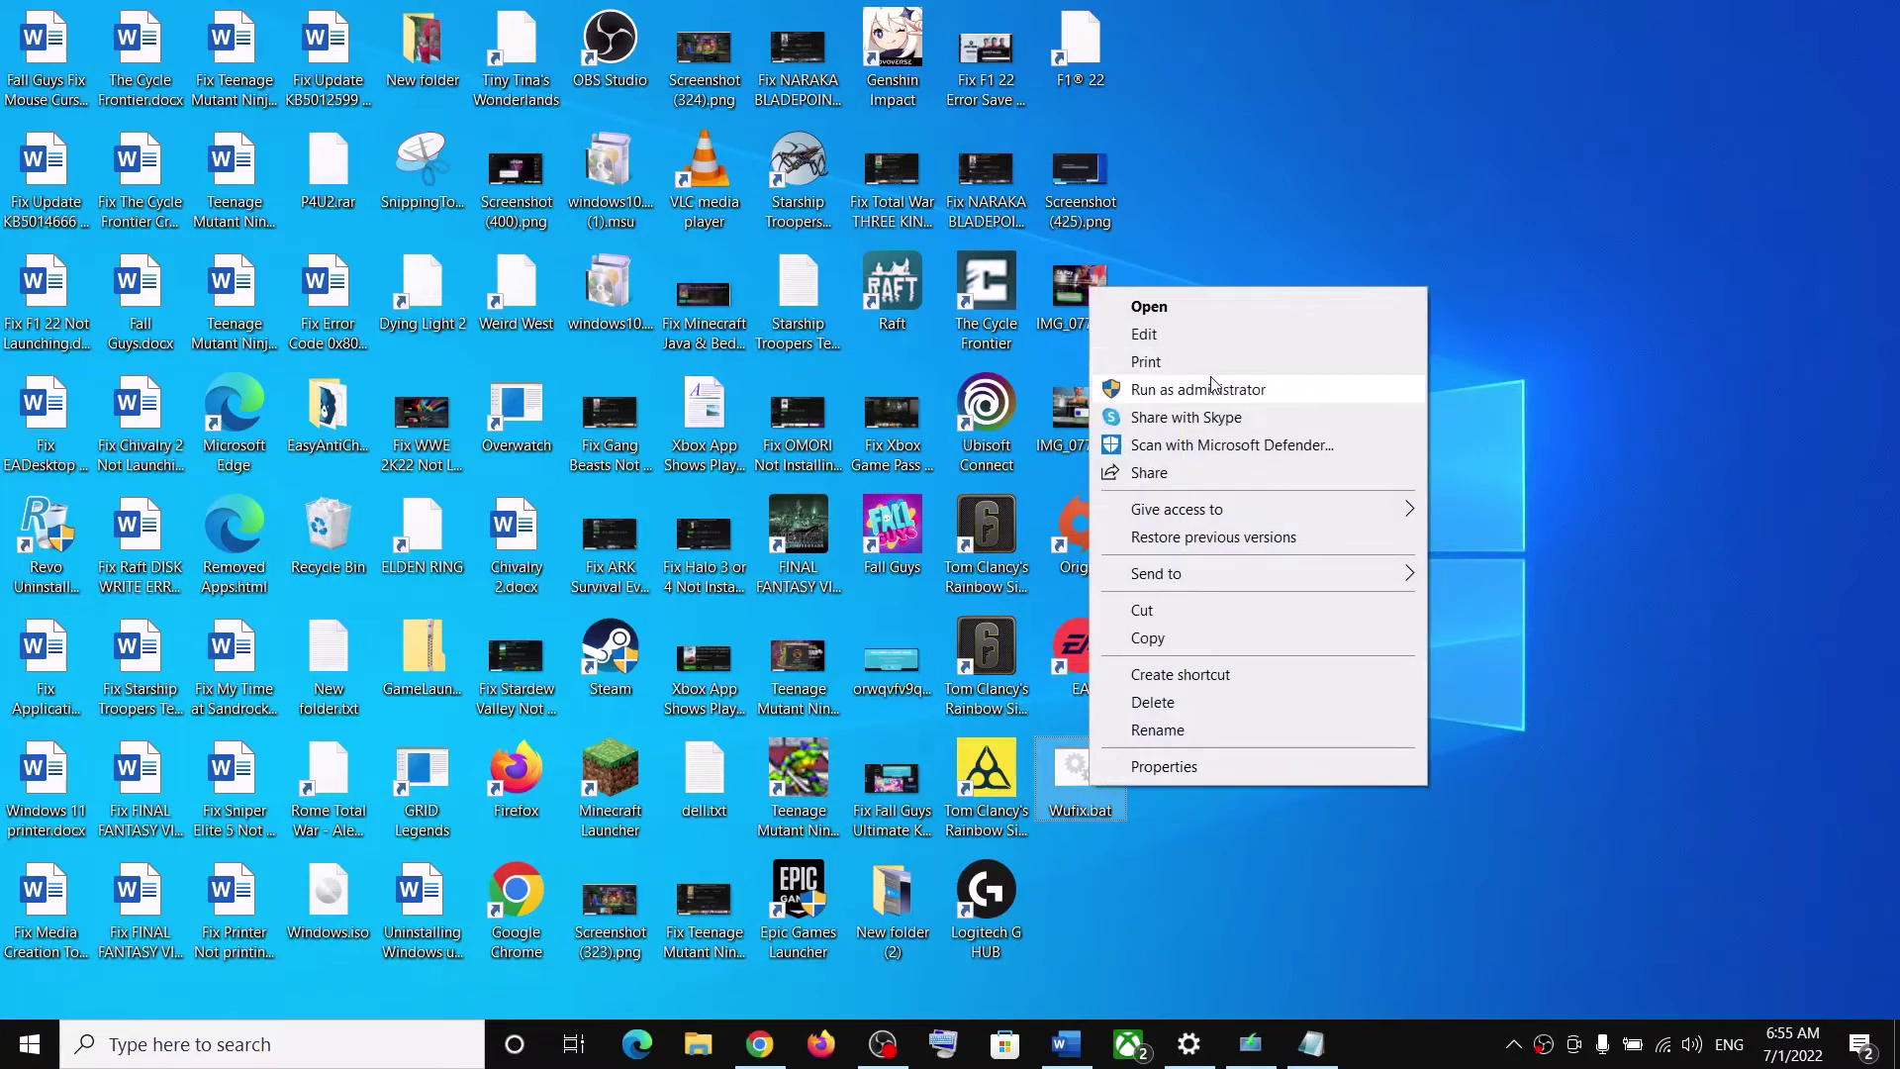
right_click(1064, 781)
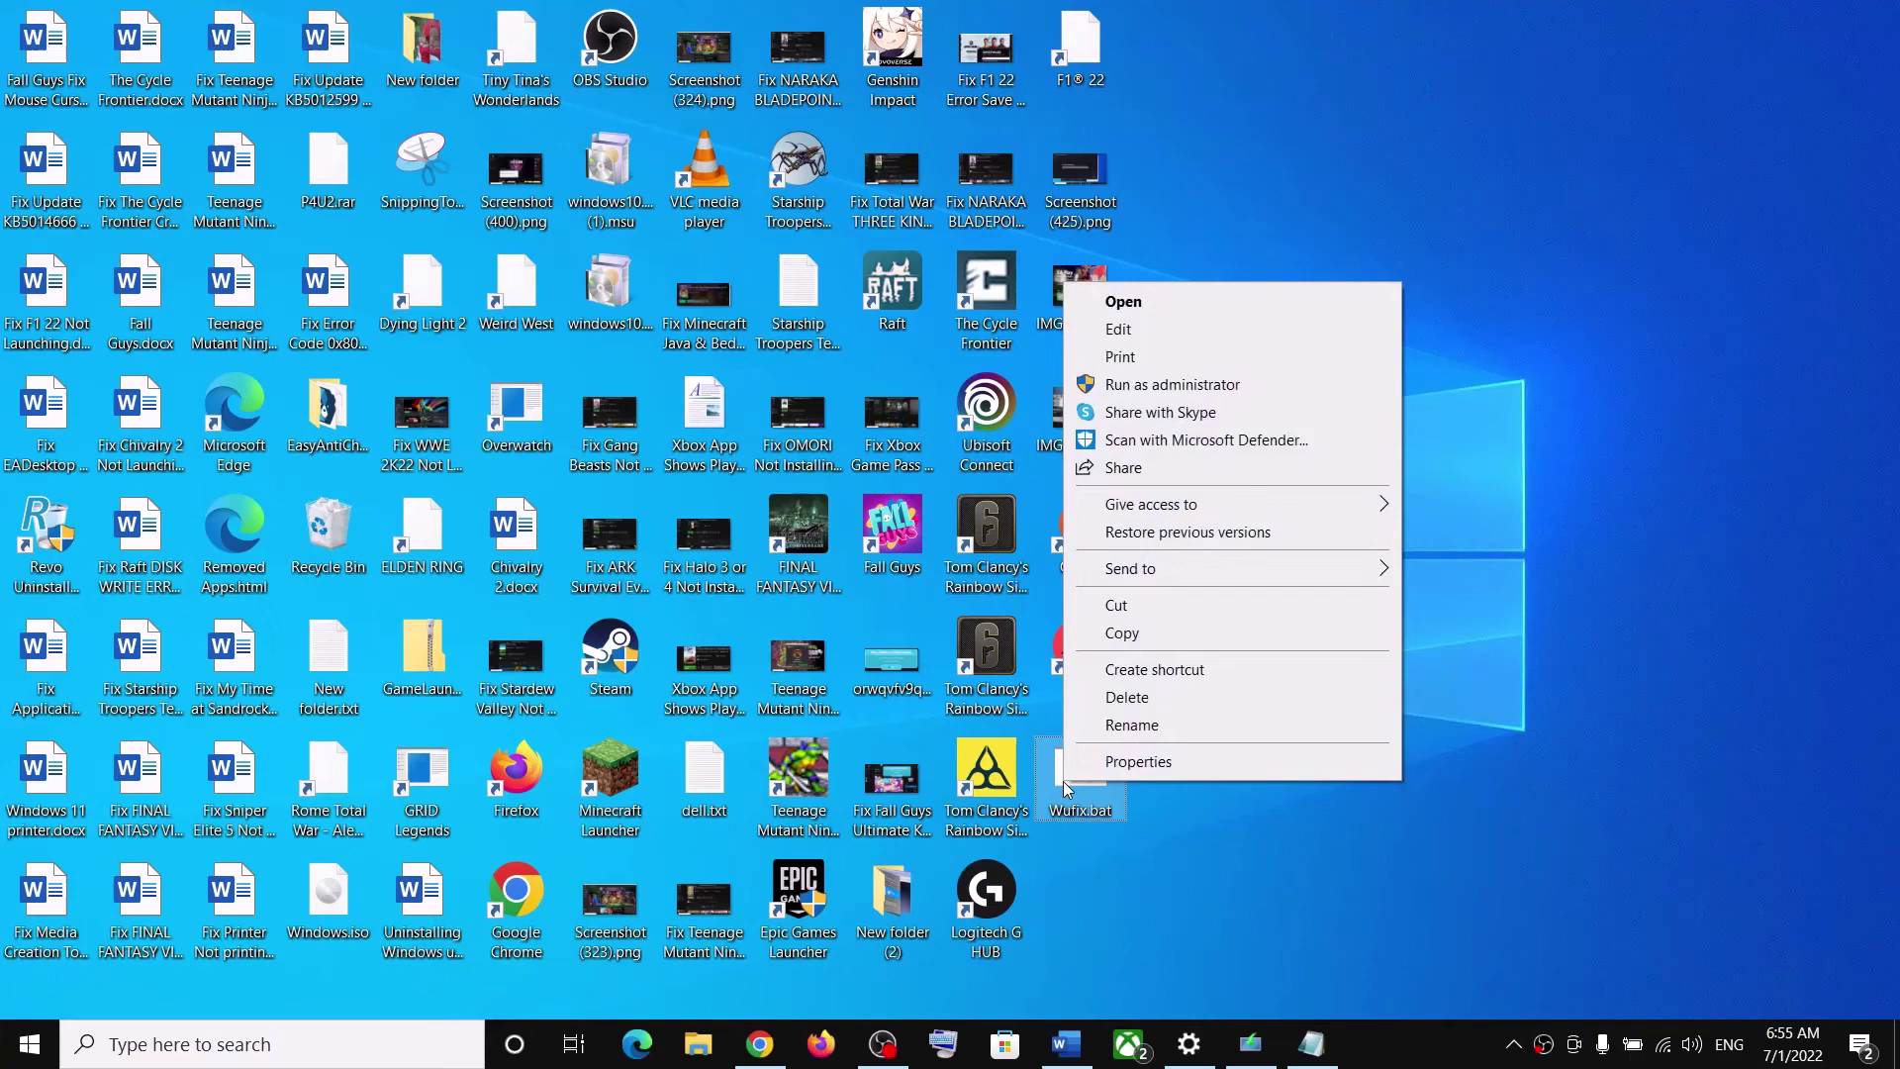
click(1203, 386)
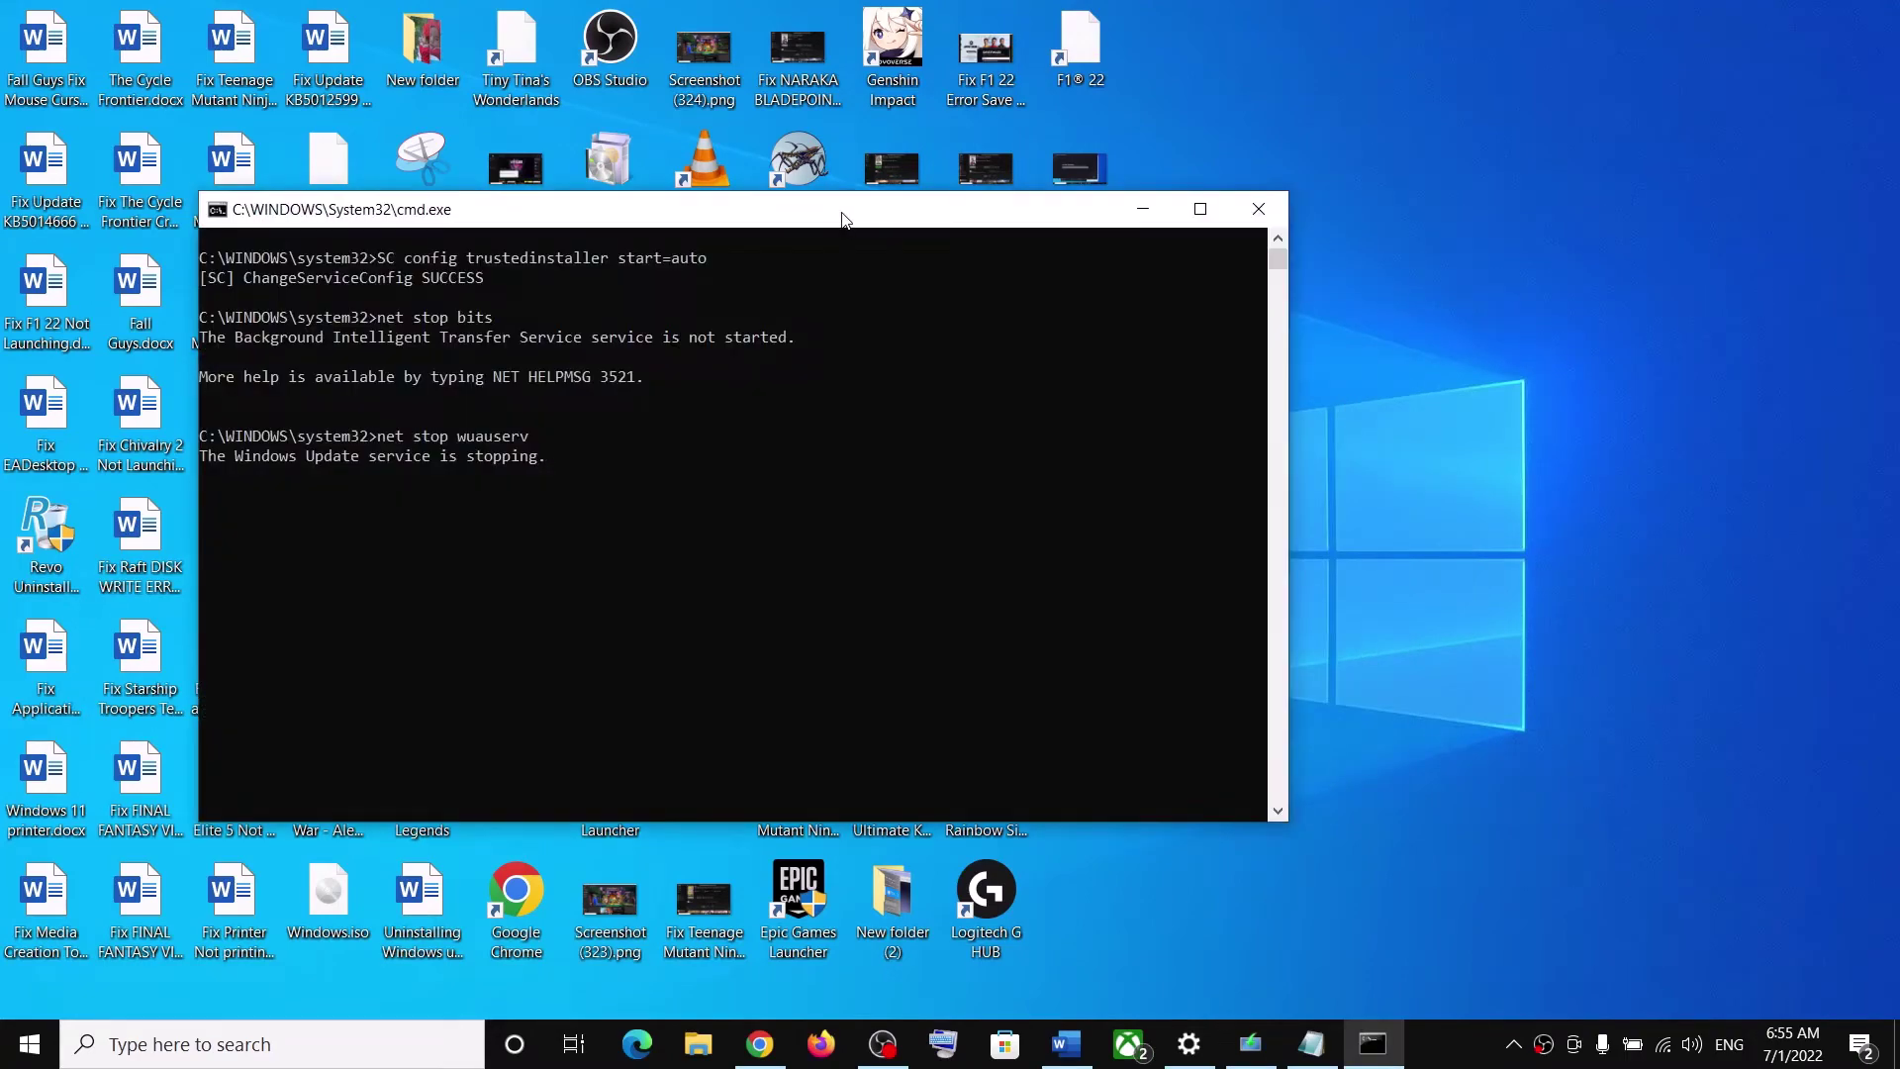
drag(842, 218, 1258, 273)
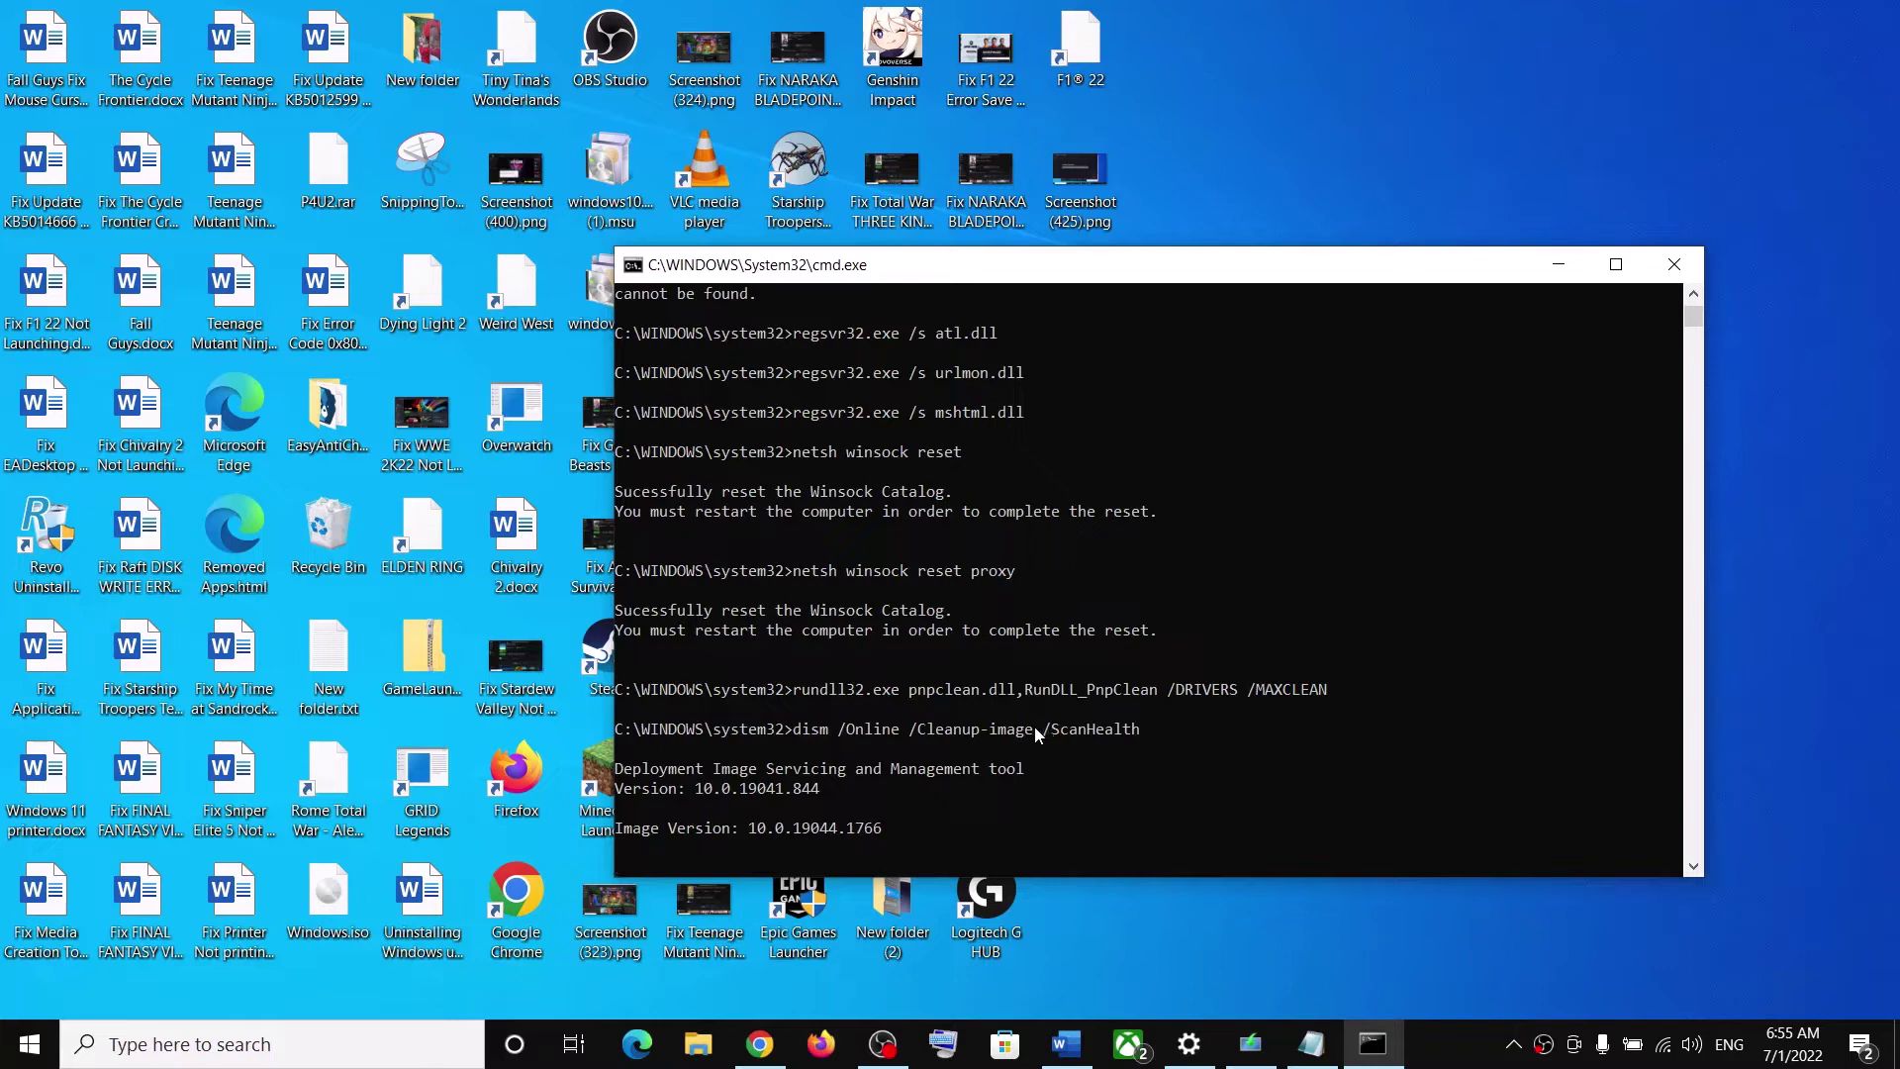
Show the restart and shutdown options in the Start menu.
click(39, 990)
key(super)
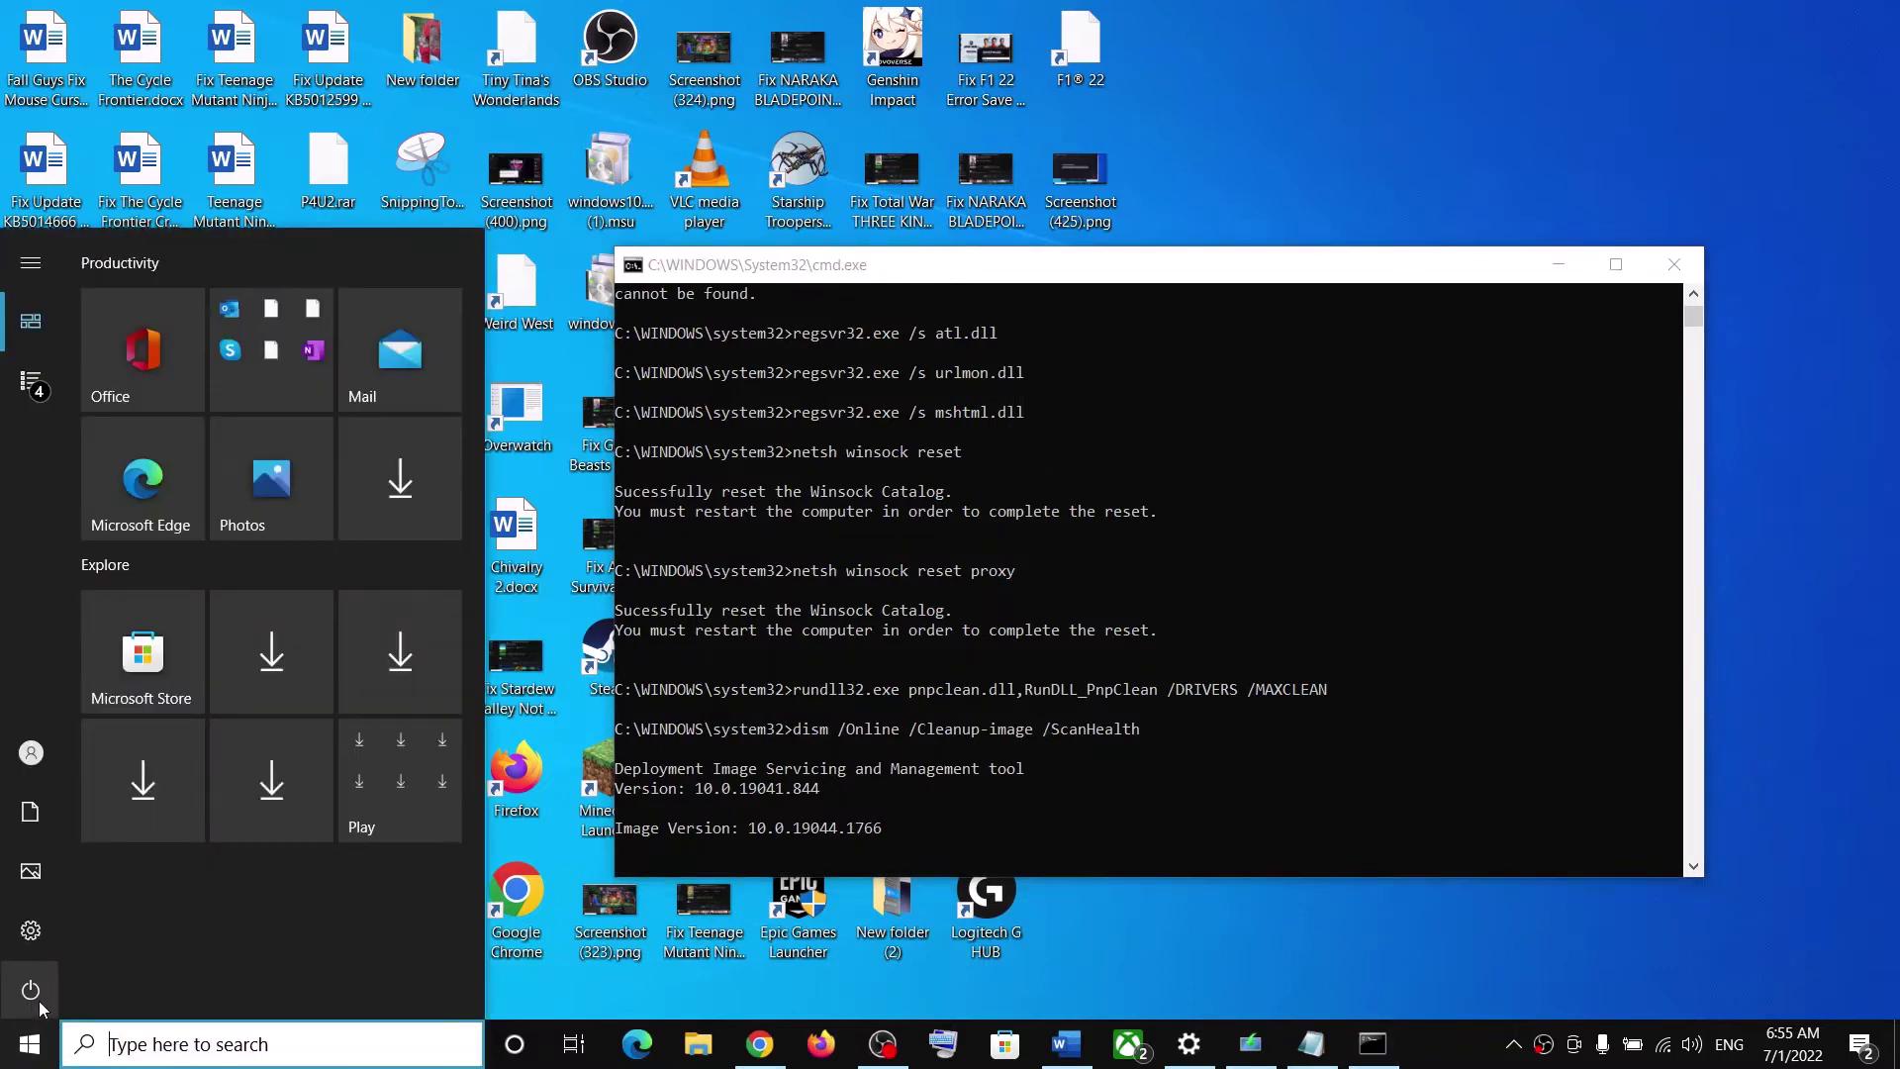
click(38, 1001)
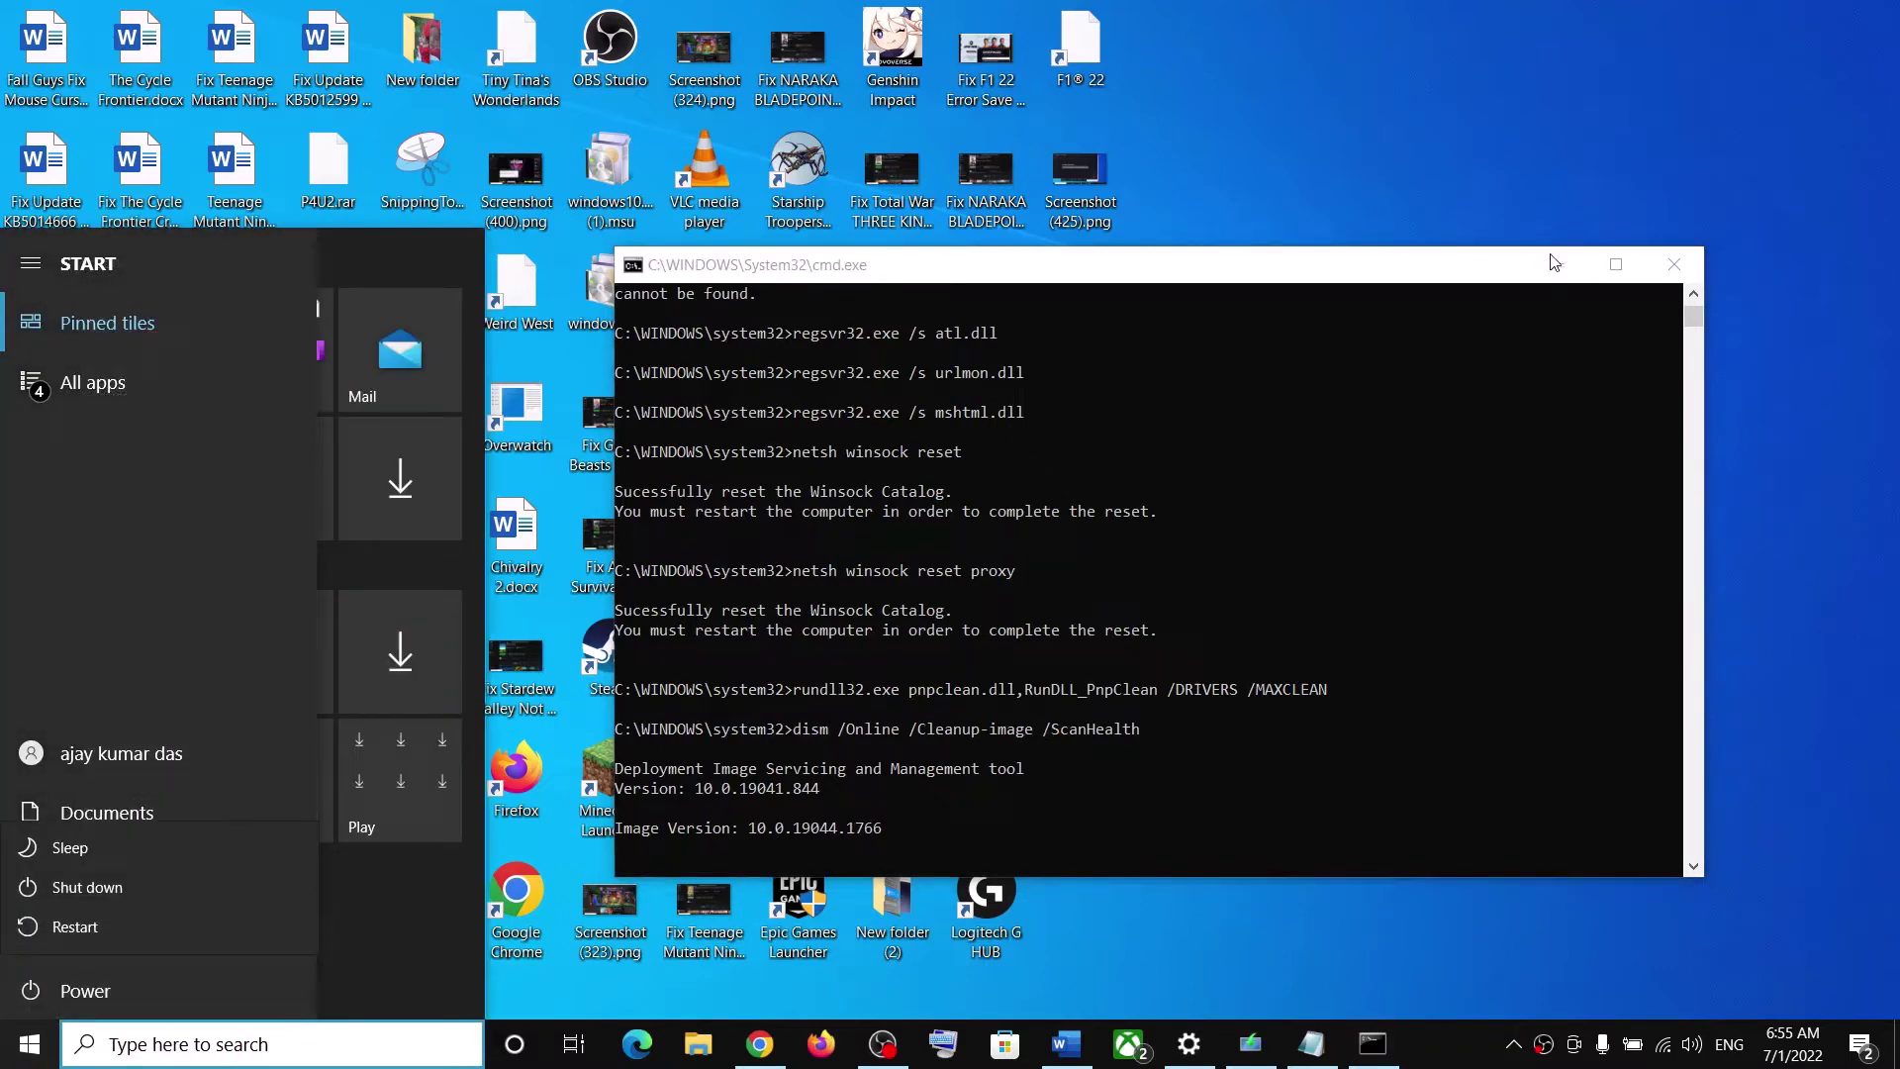
Follow the Step 4 Windows 10 download link from the Word guide into Chrome.
click(1066, 1043)
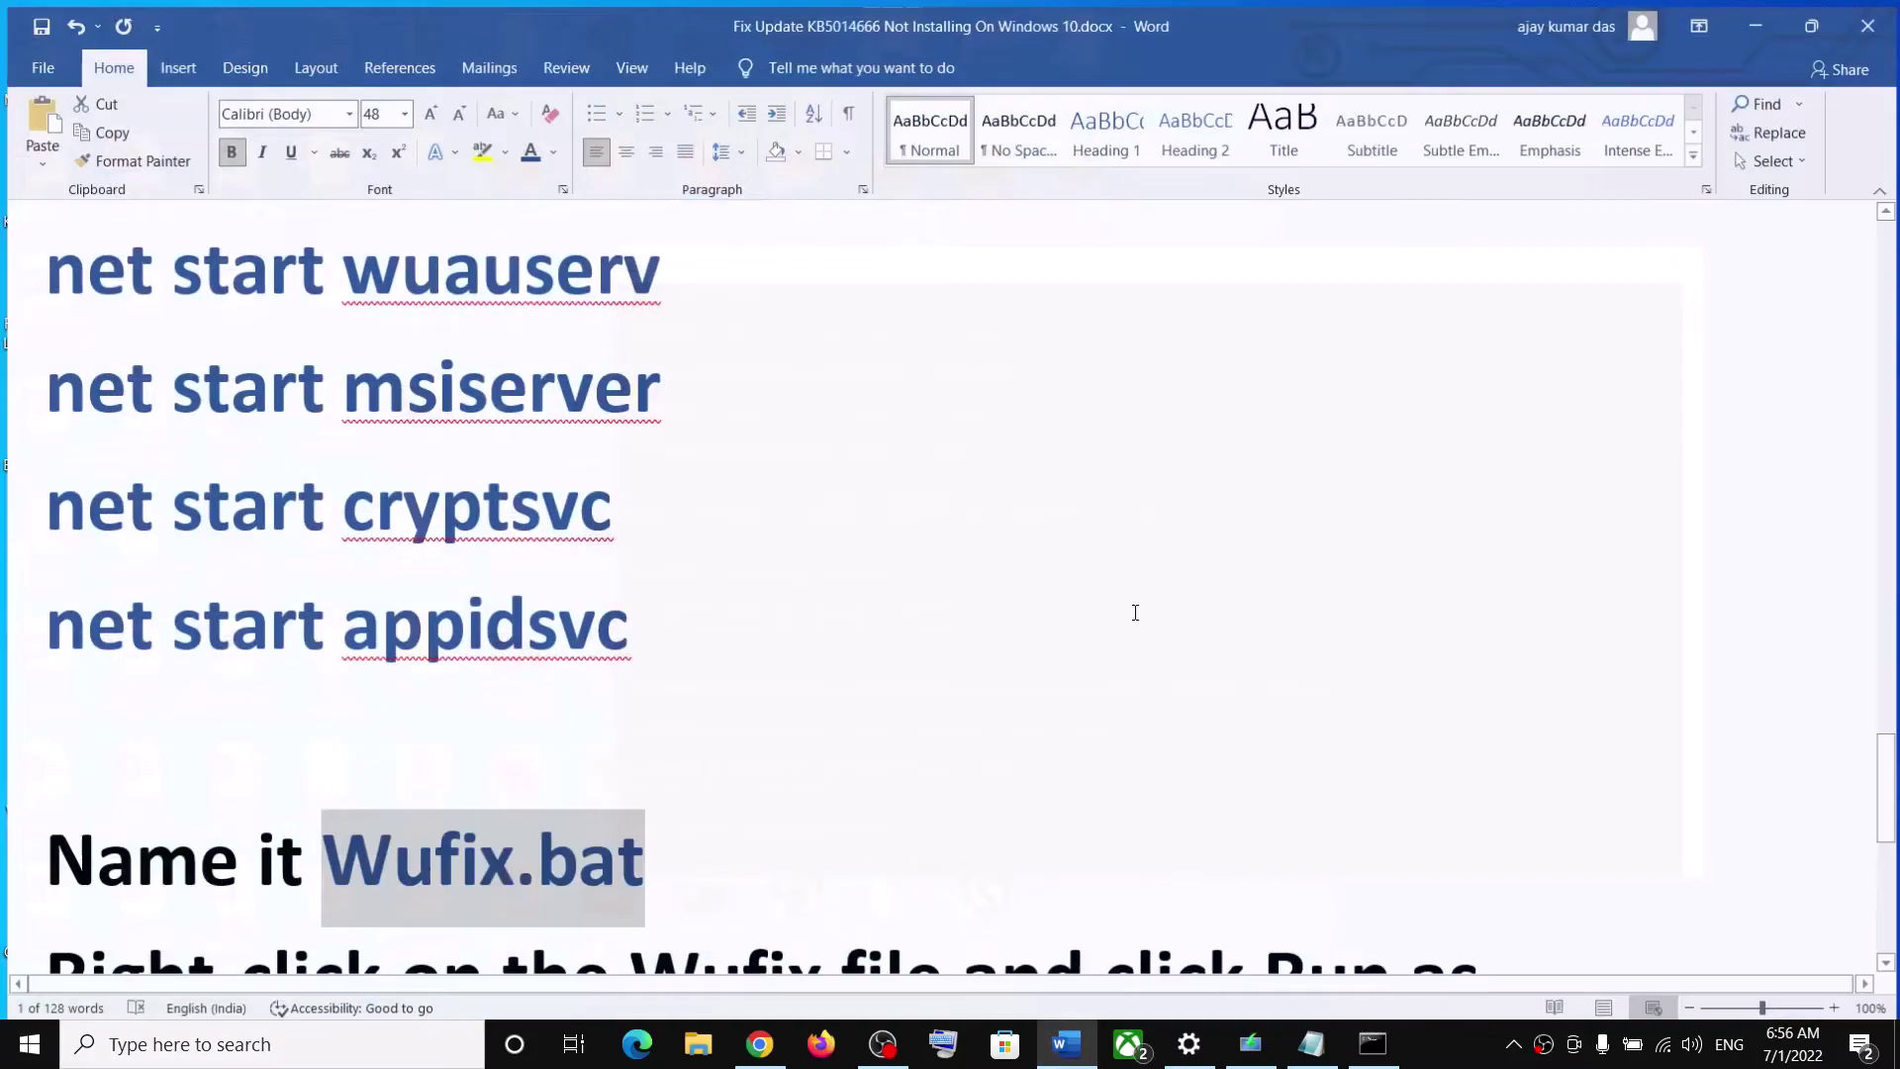
scroll(580, 729, down, 8)
scroll(580, 729, down, 1)
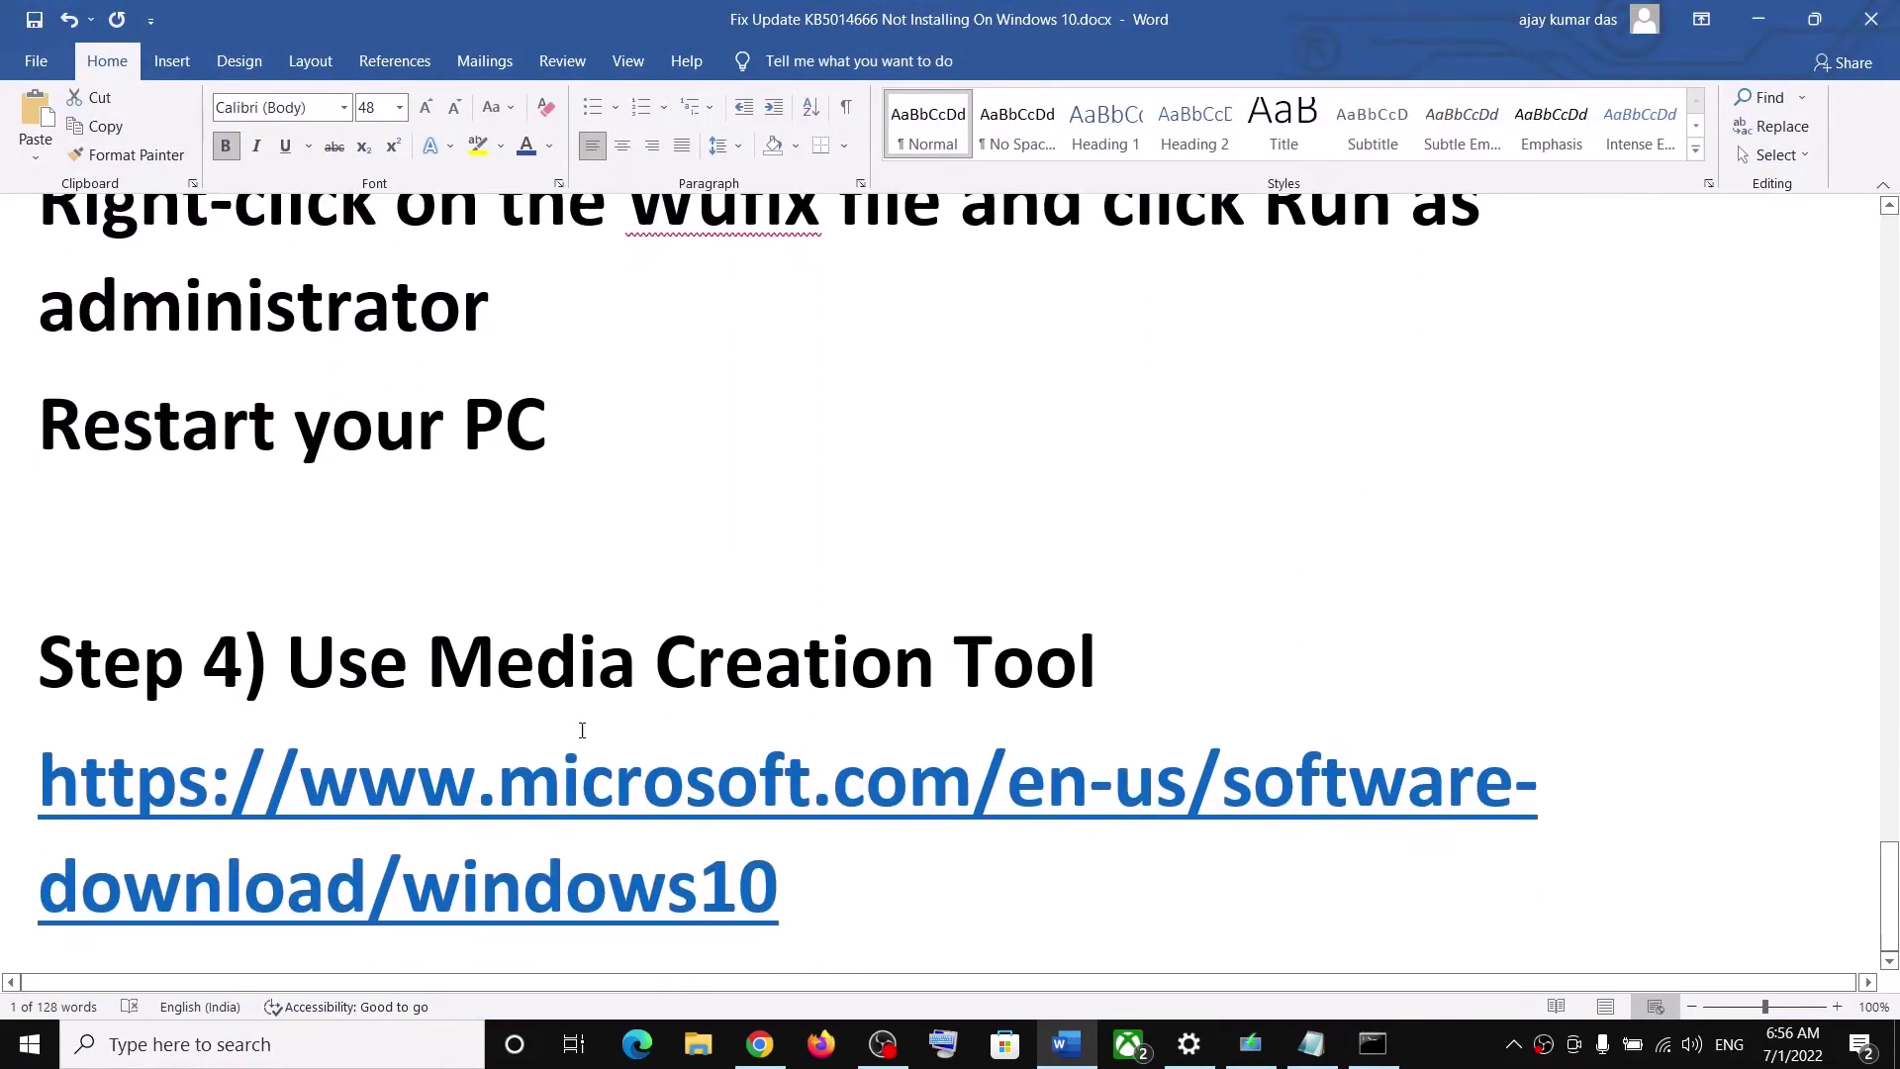
click(804, 908)
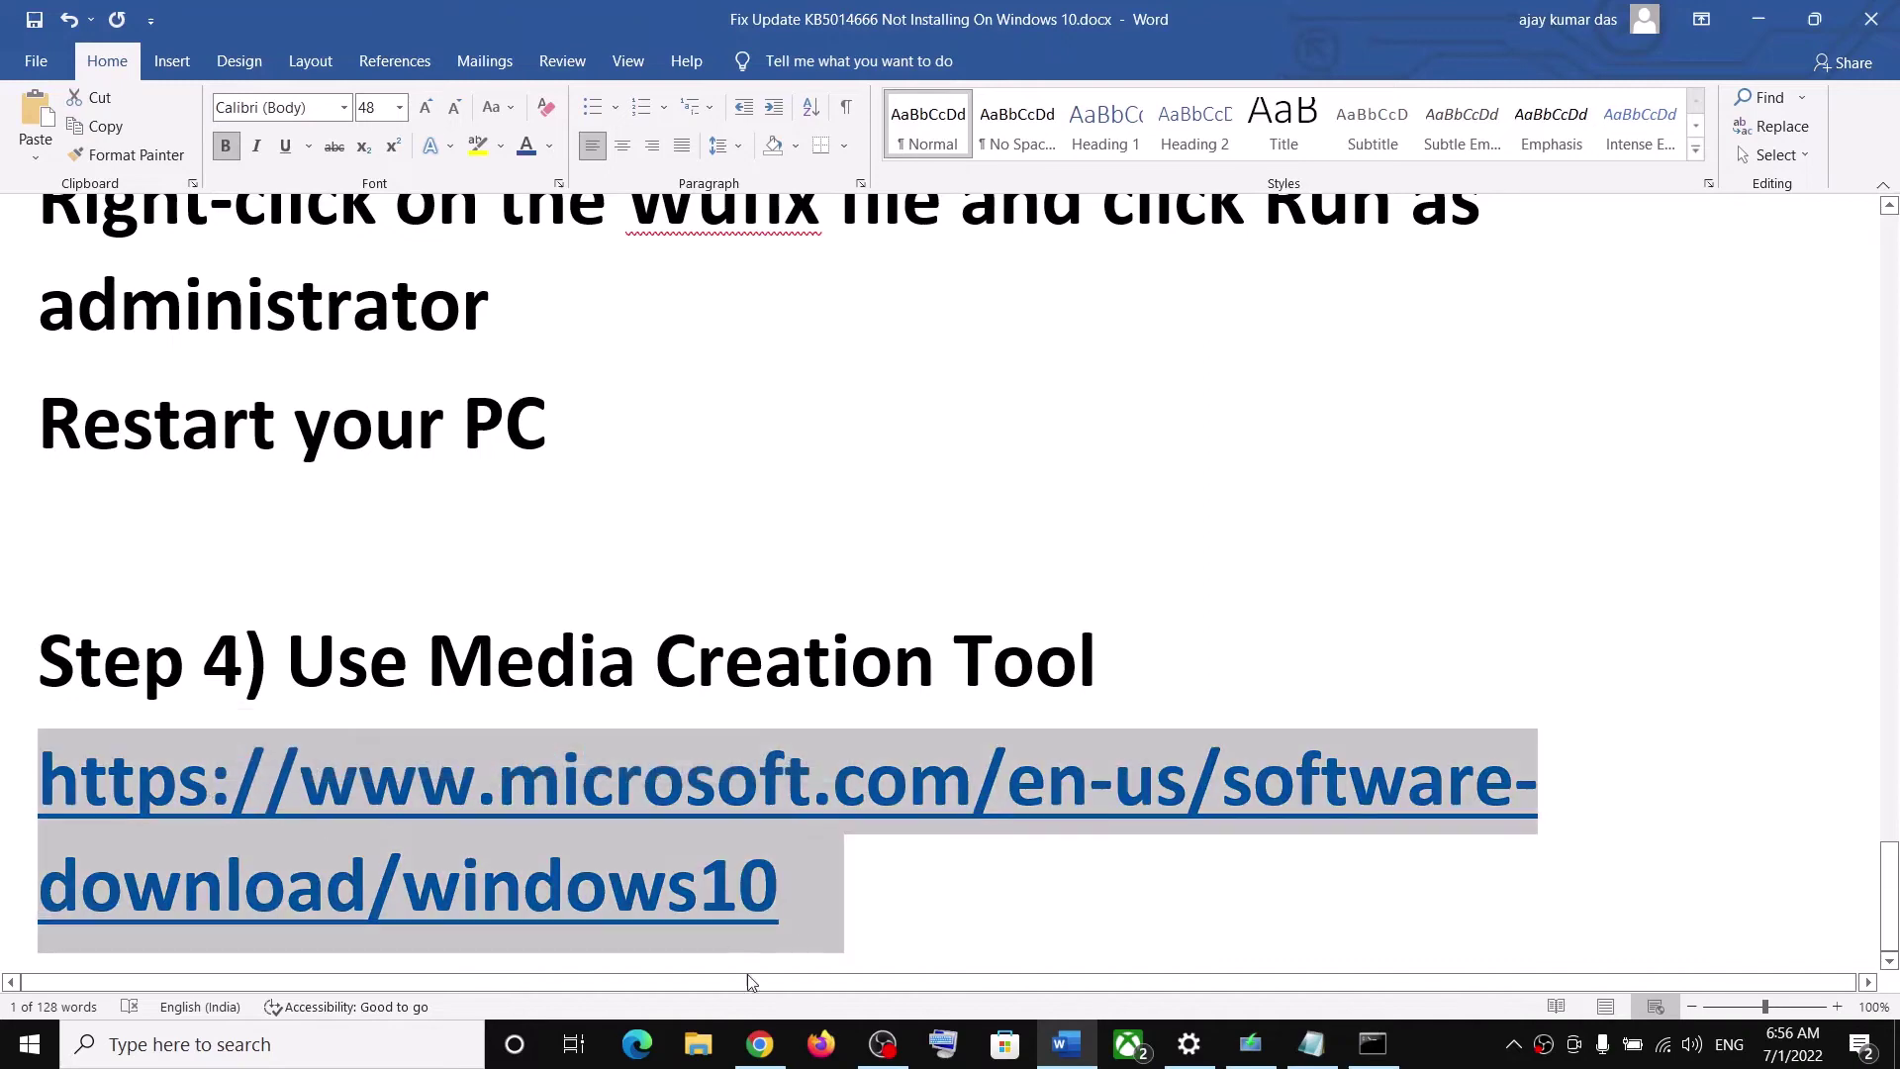
click(760, 1044)
Launch the downloaded MediaCreationTool from the Create Windows 10 installation media section.
scroll(642, 639, down, 4)
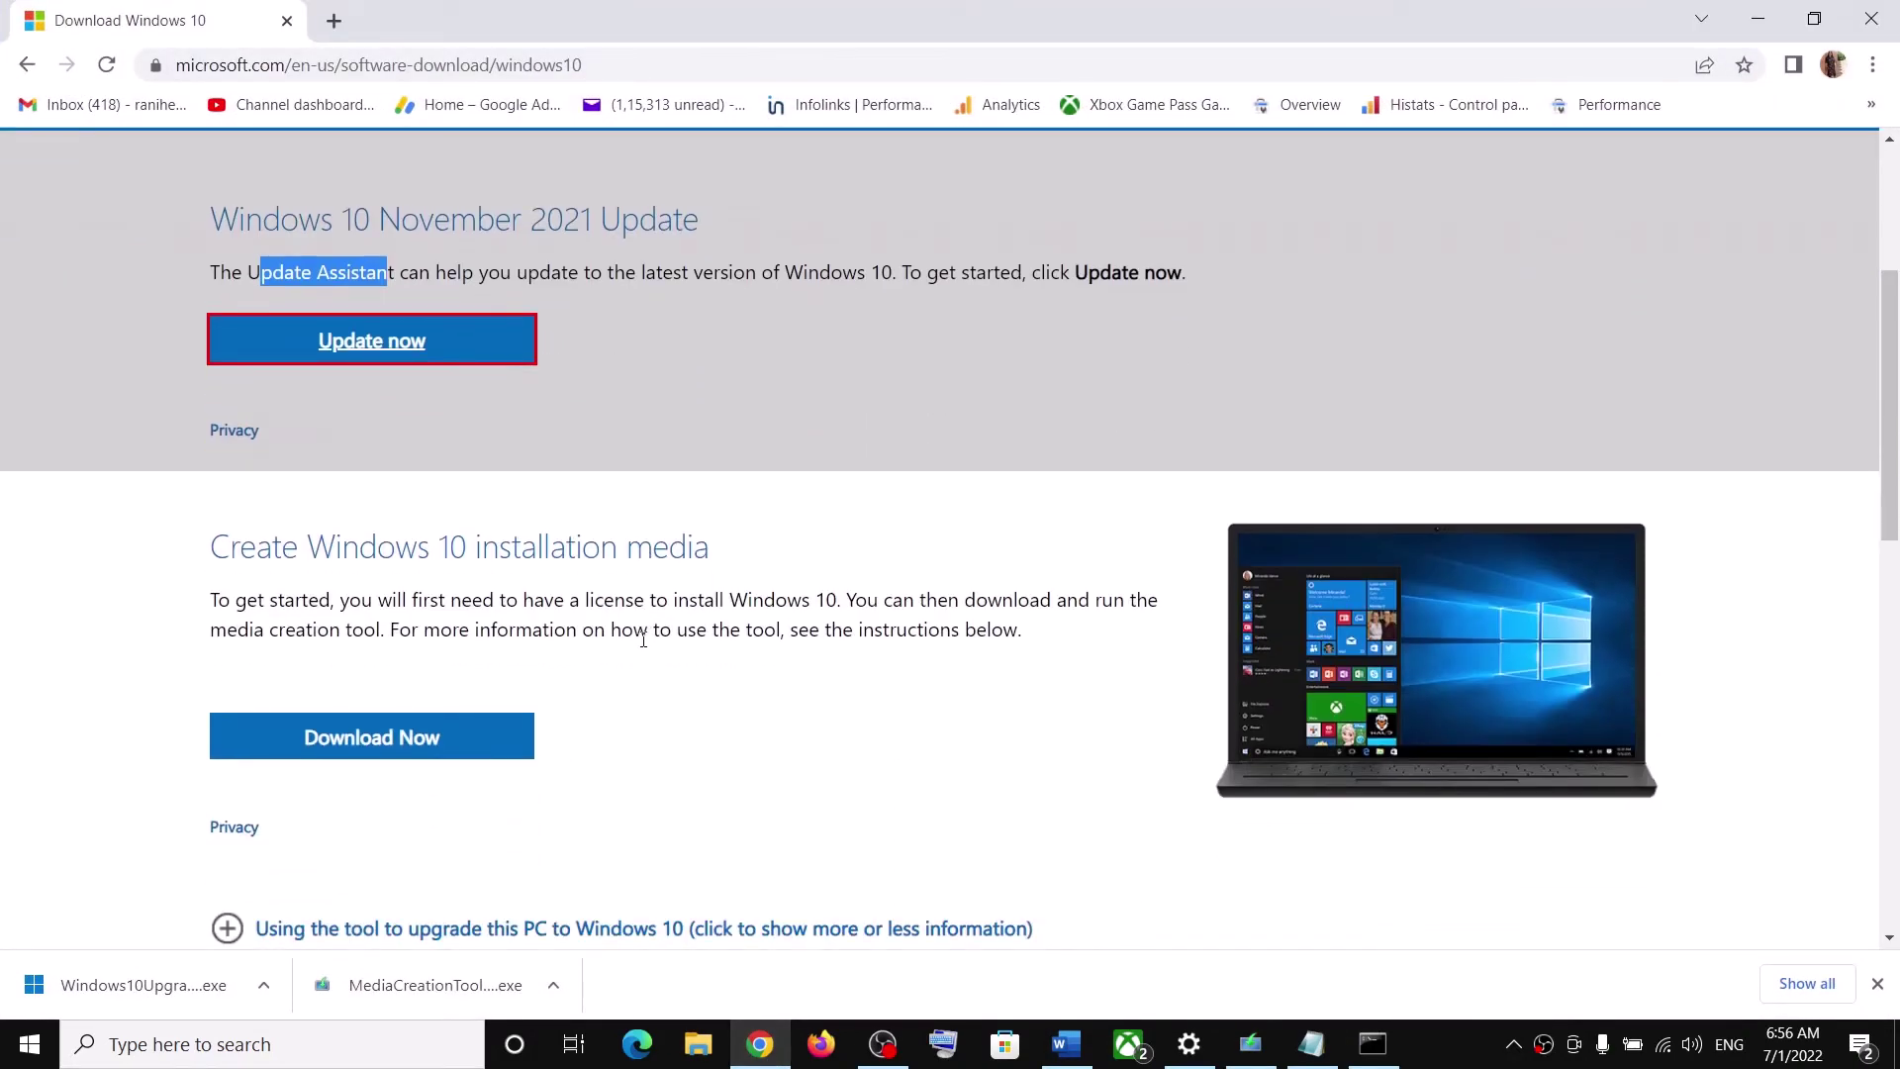
drag(212, 633, 381, 634)
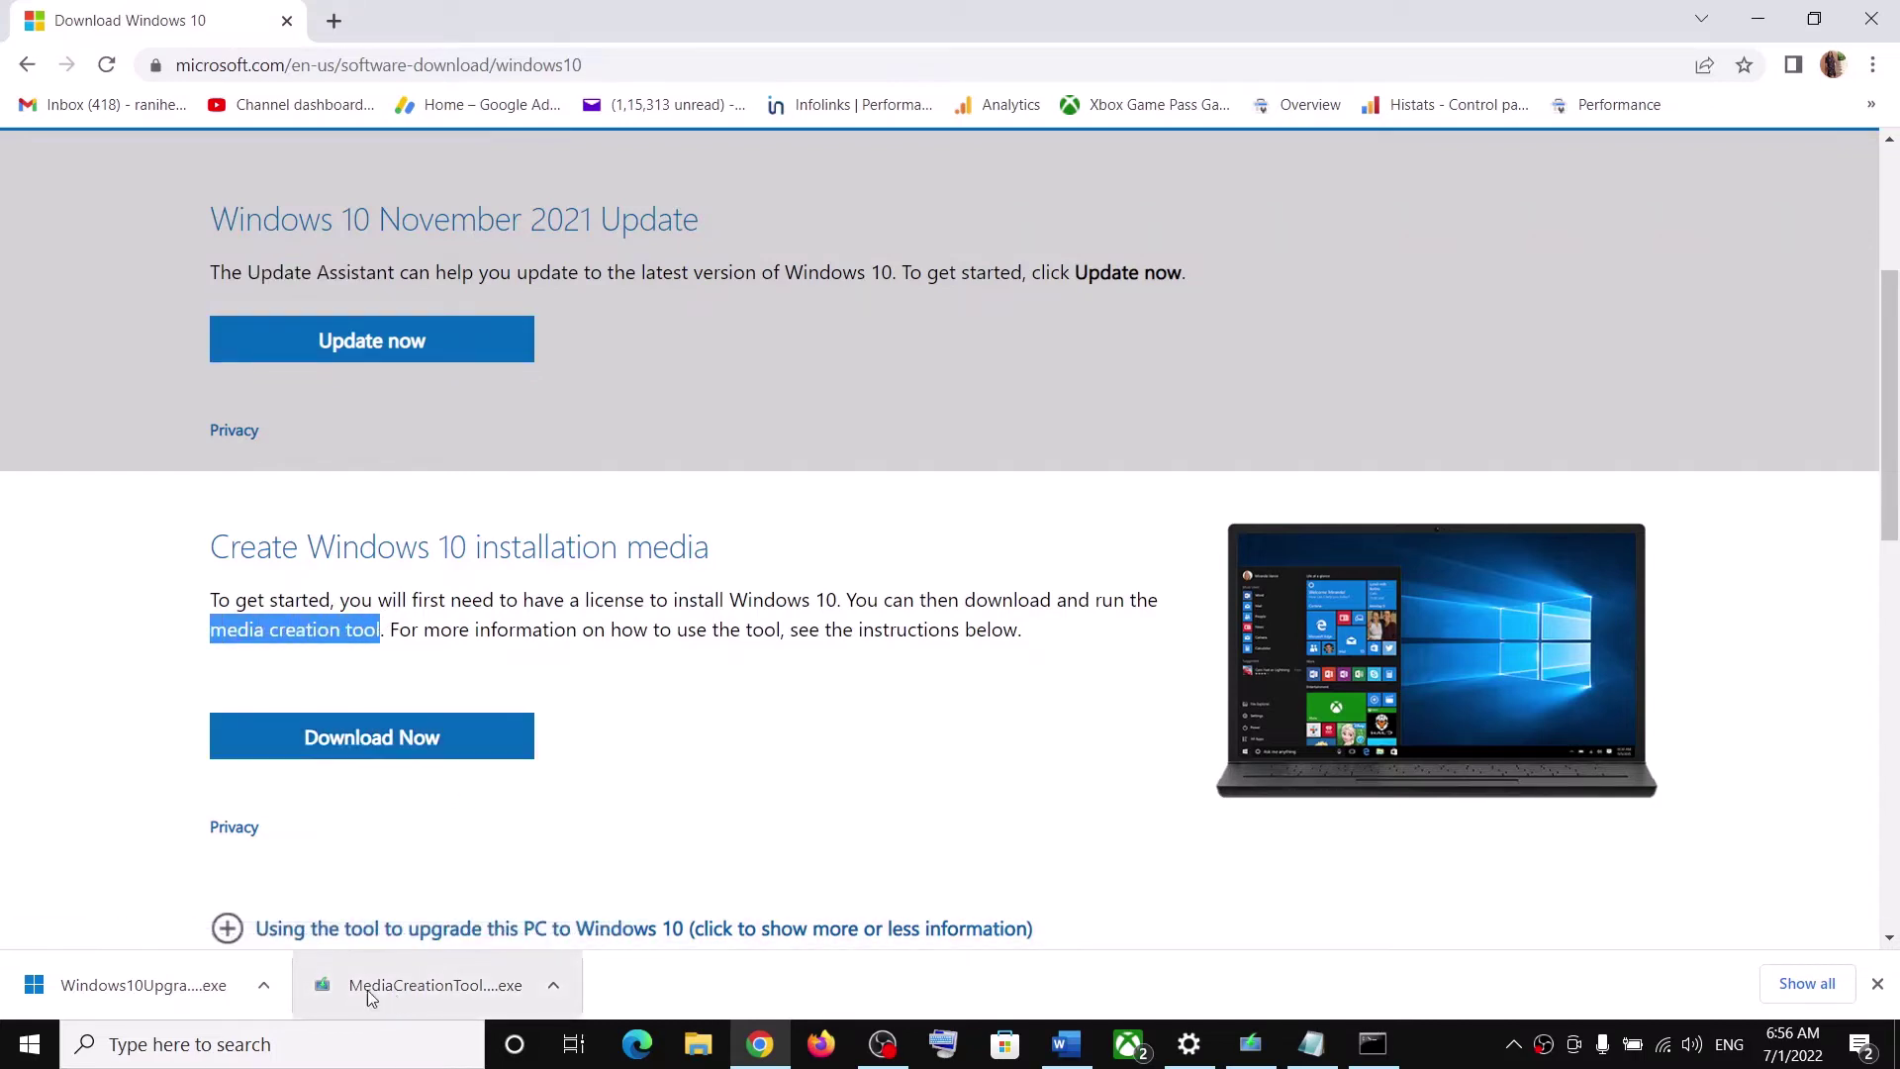
click(415, 1000)
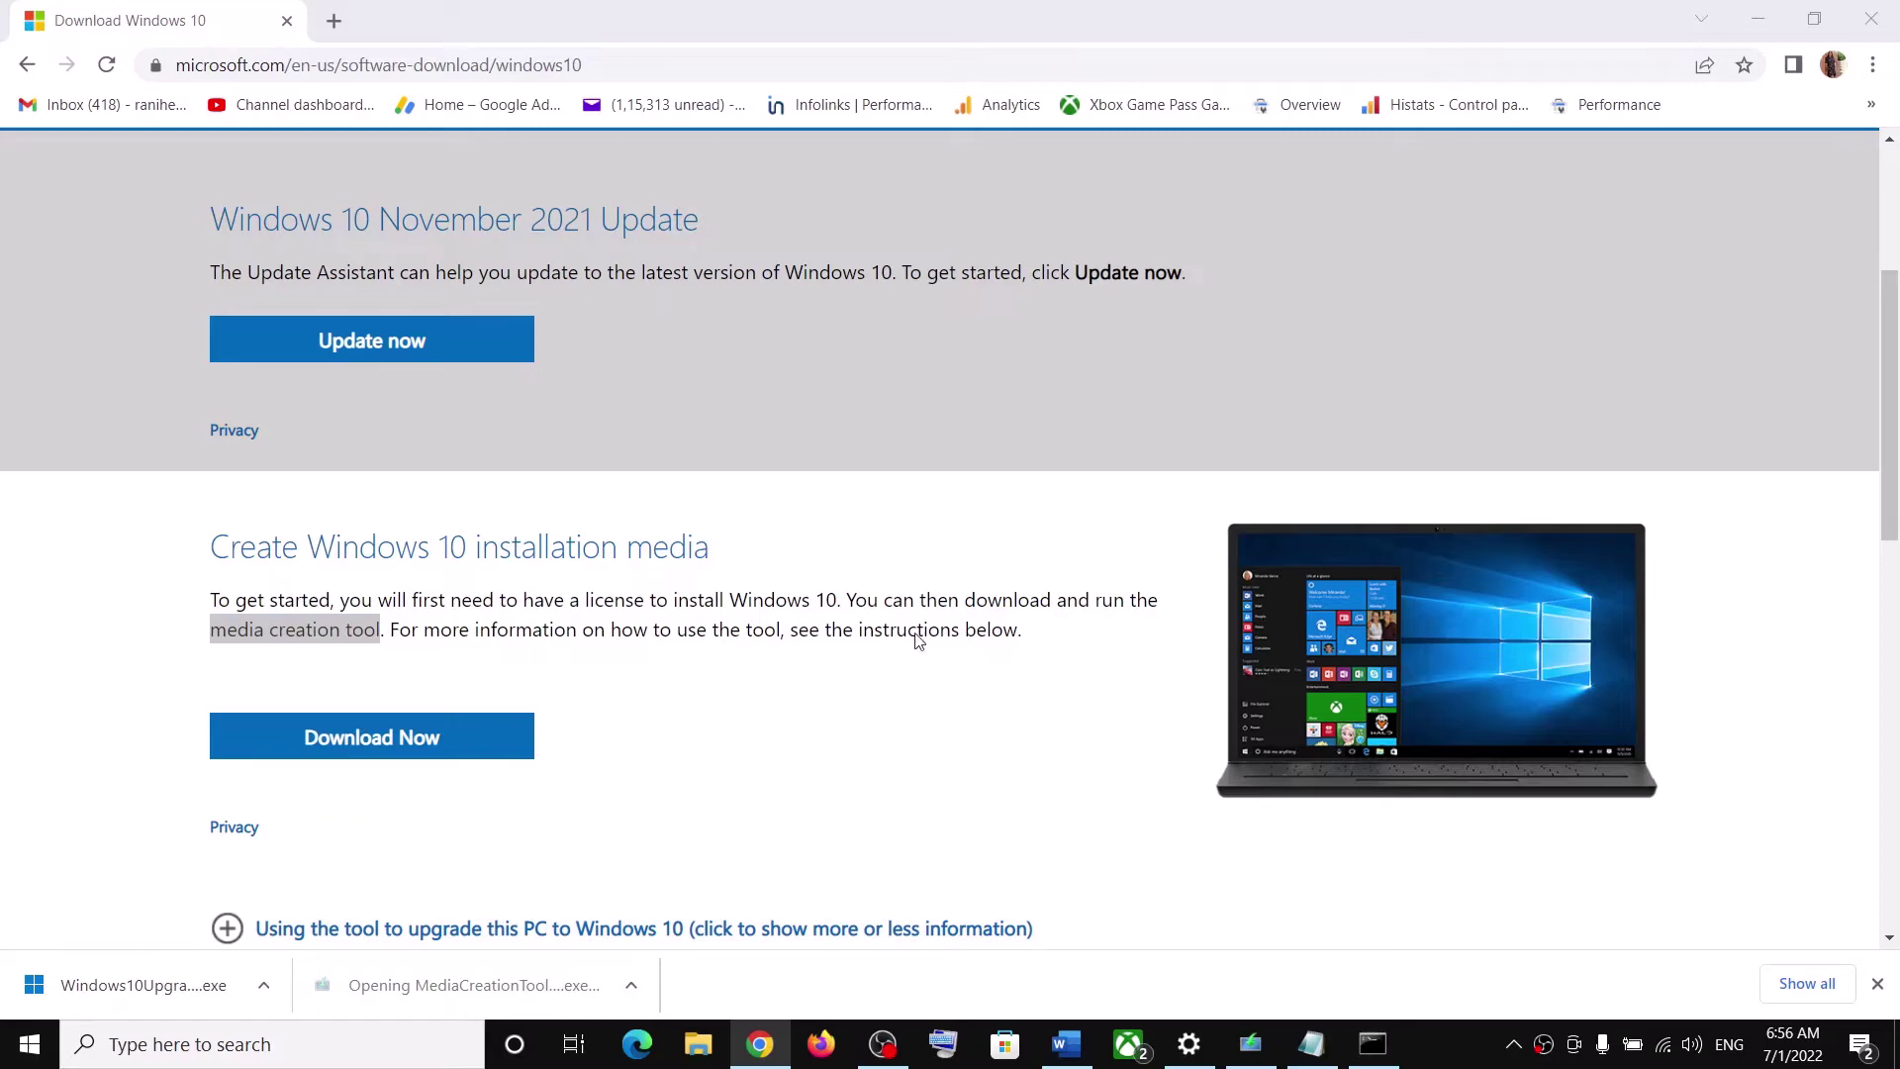
Dismiss the setup error, accept the license, continue with Upgrade this PC now, then return to Word.
click(1150, 607)
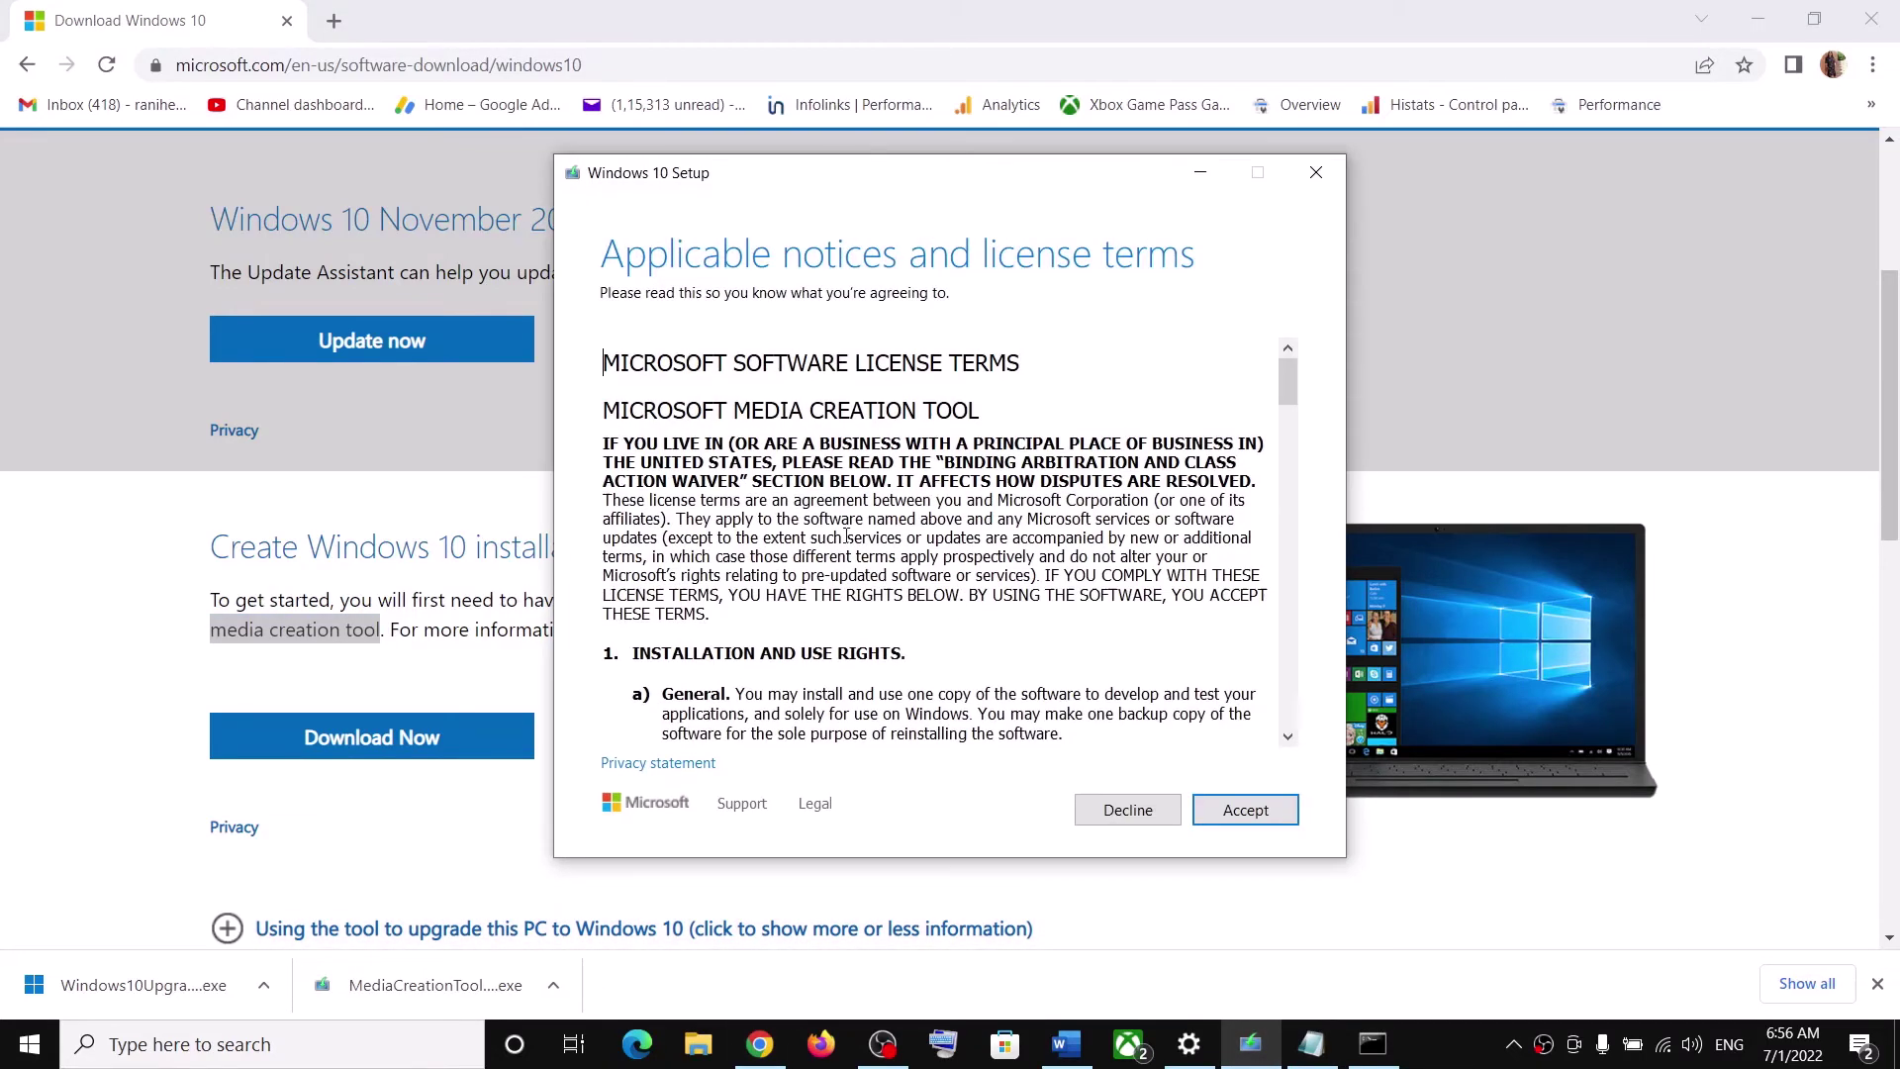
click(1237, 810)
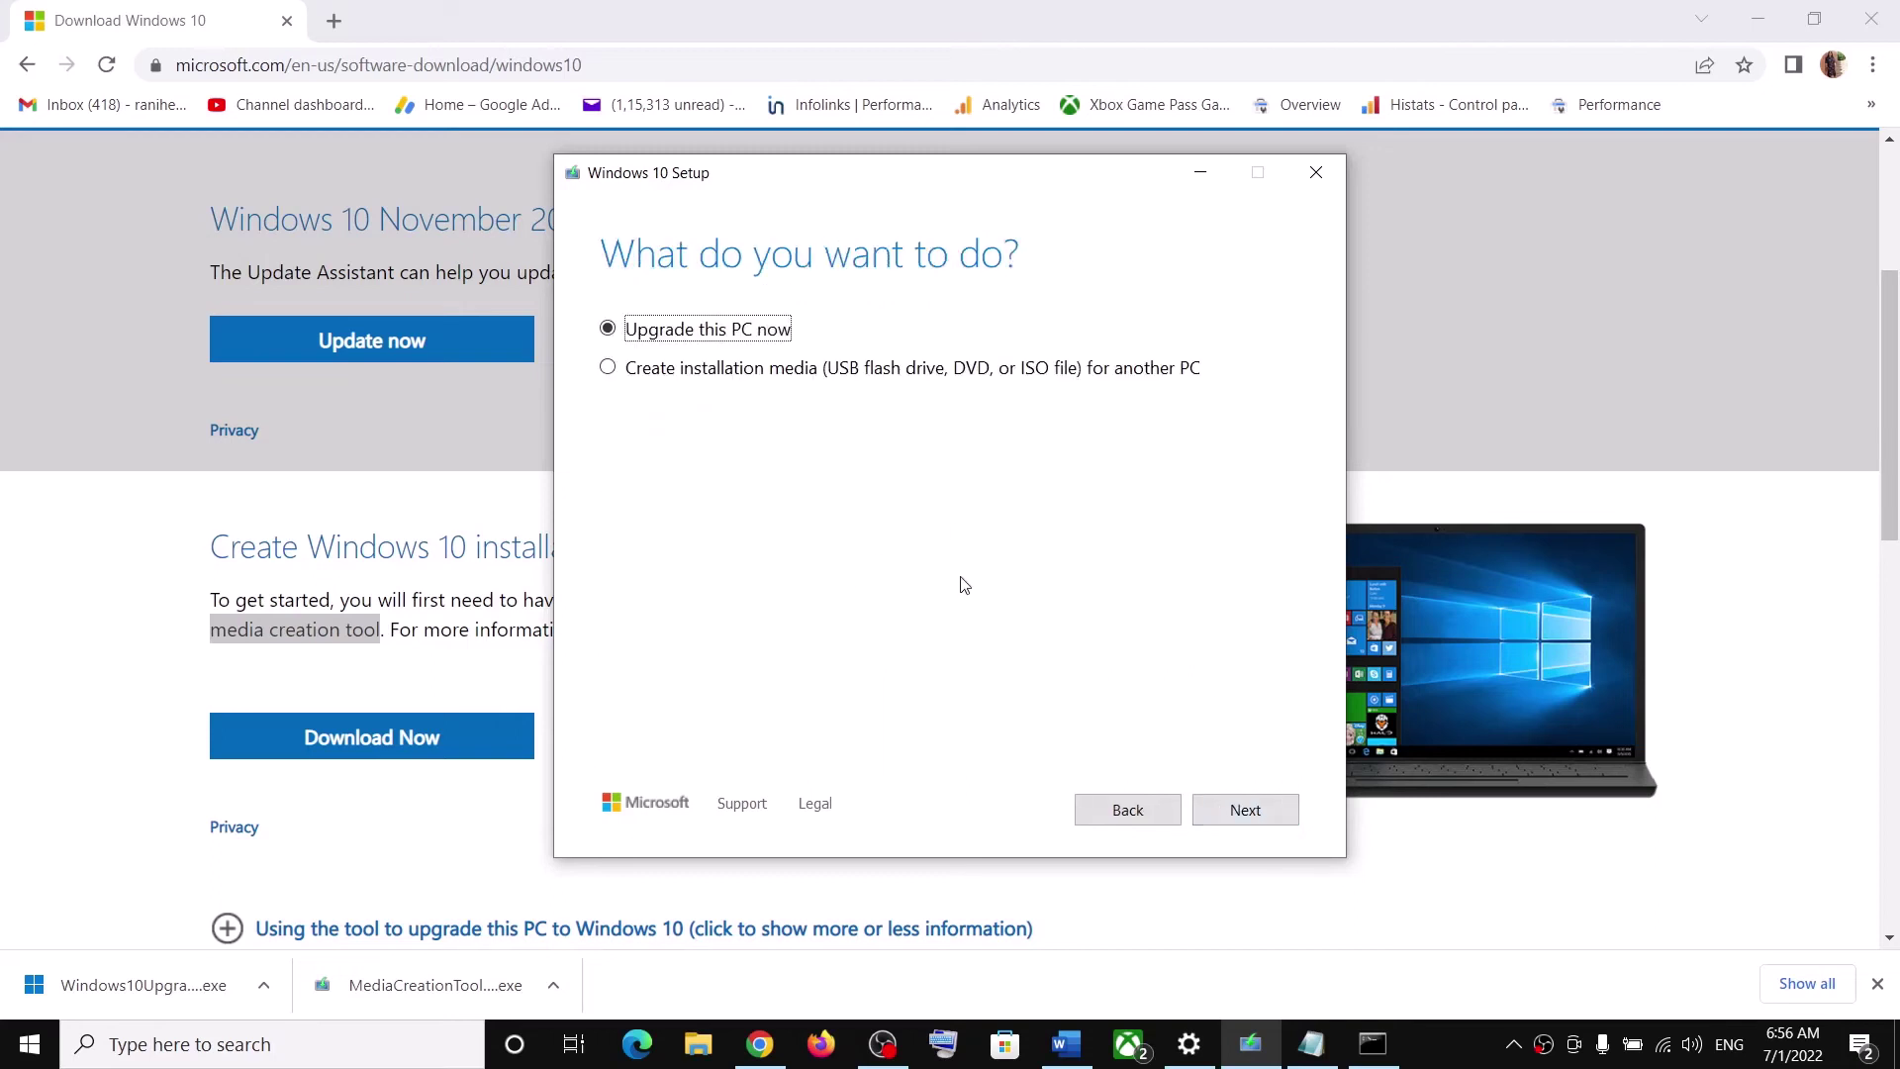
click(1237, 807)
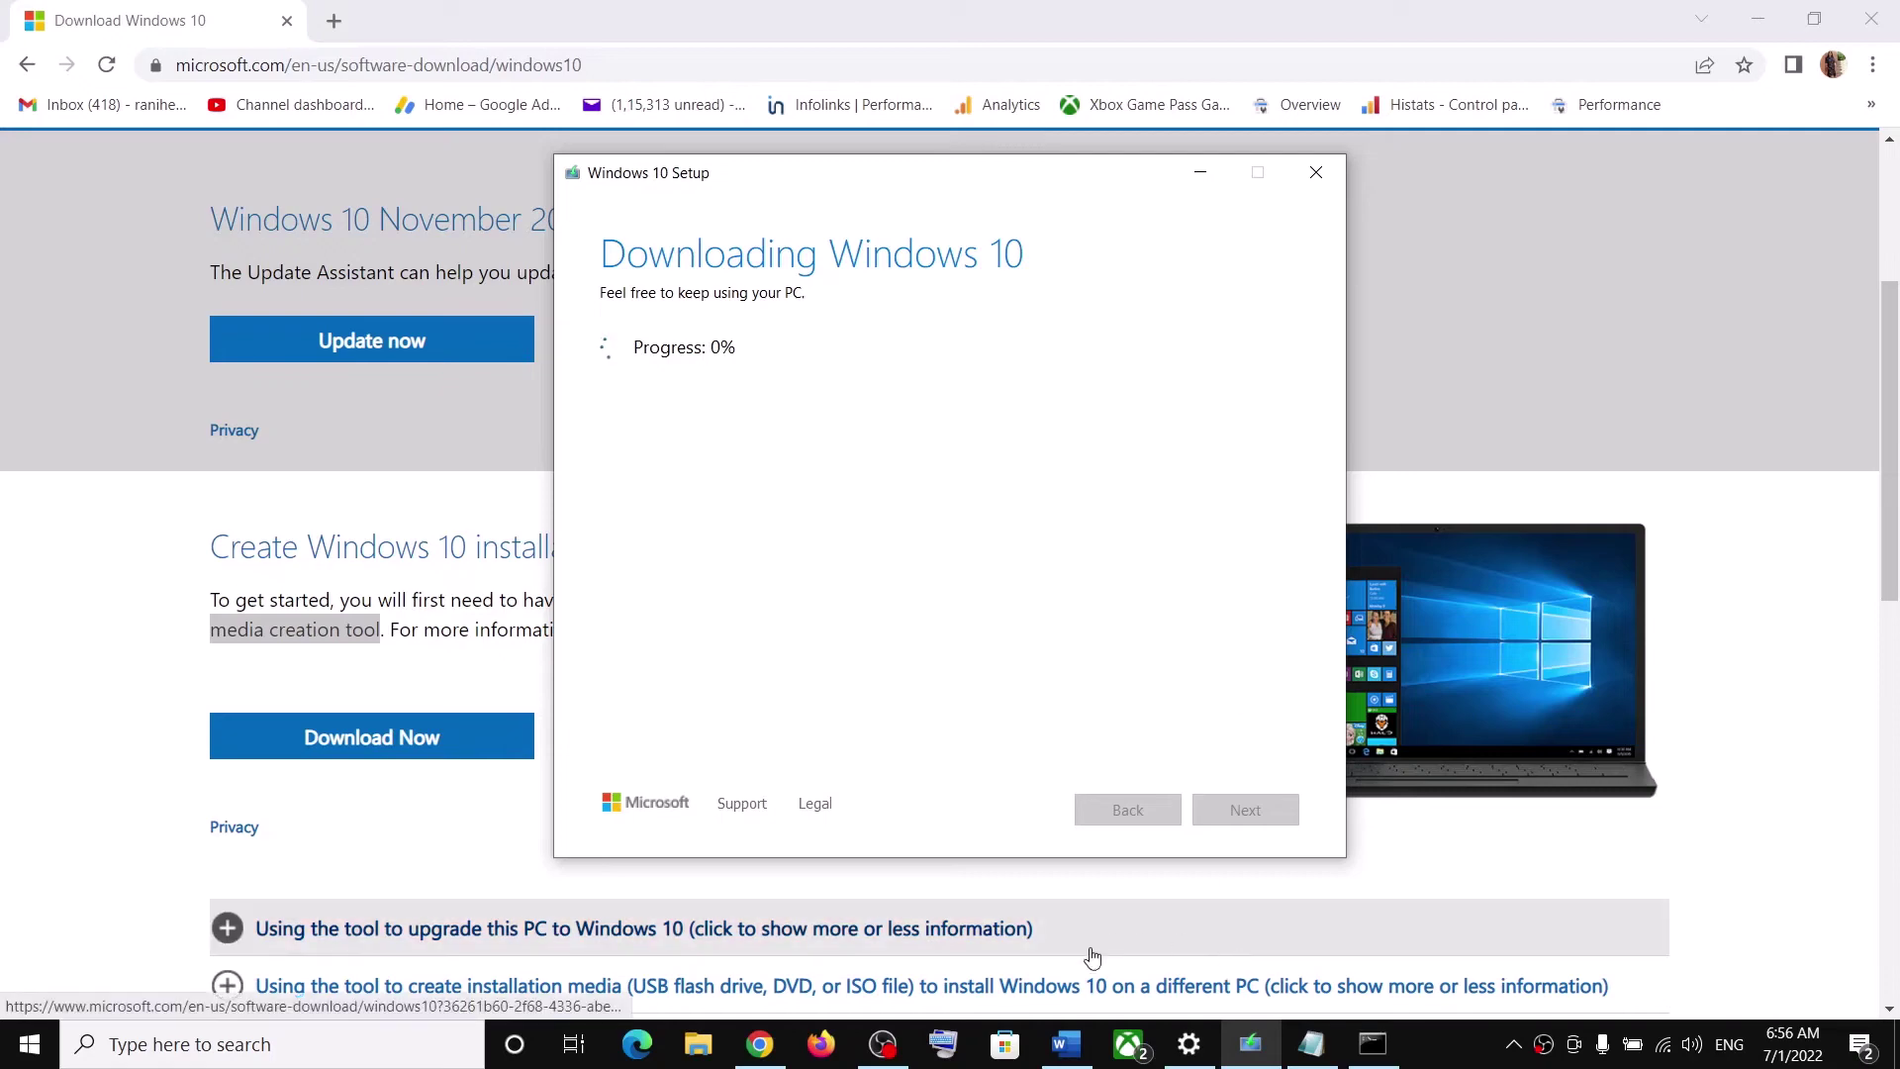
click(1066, 1044)
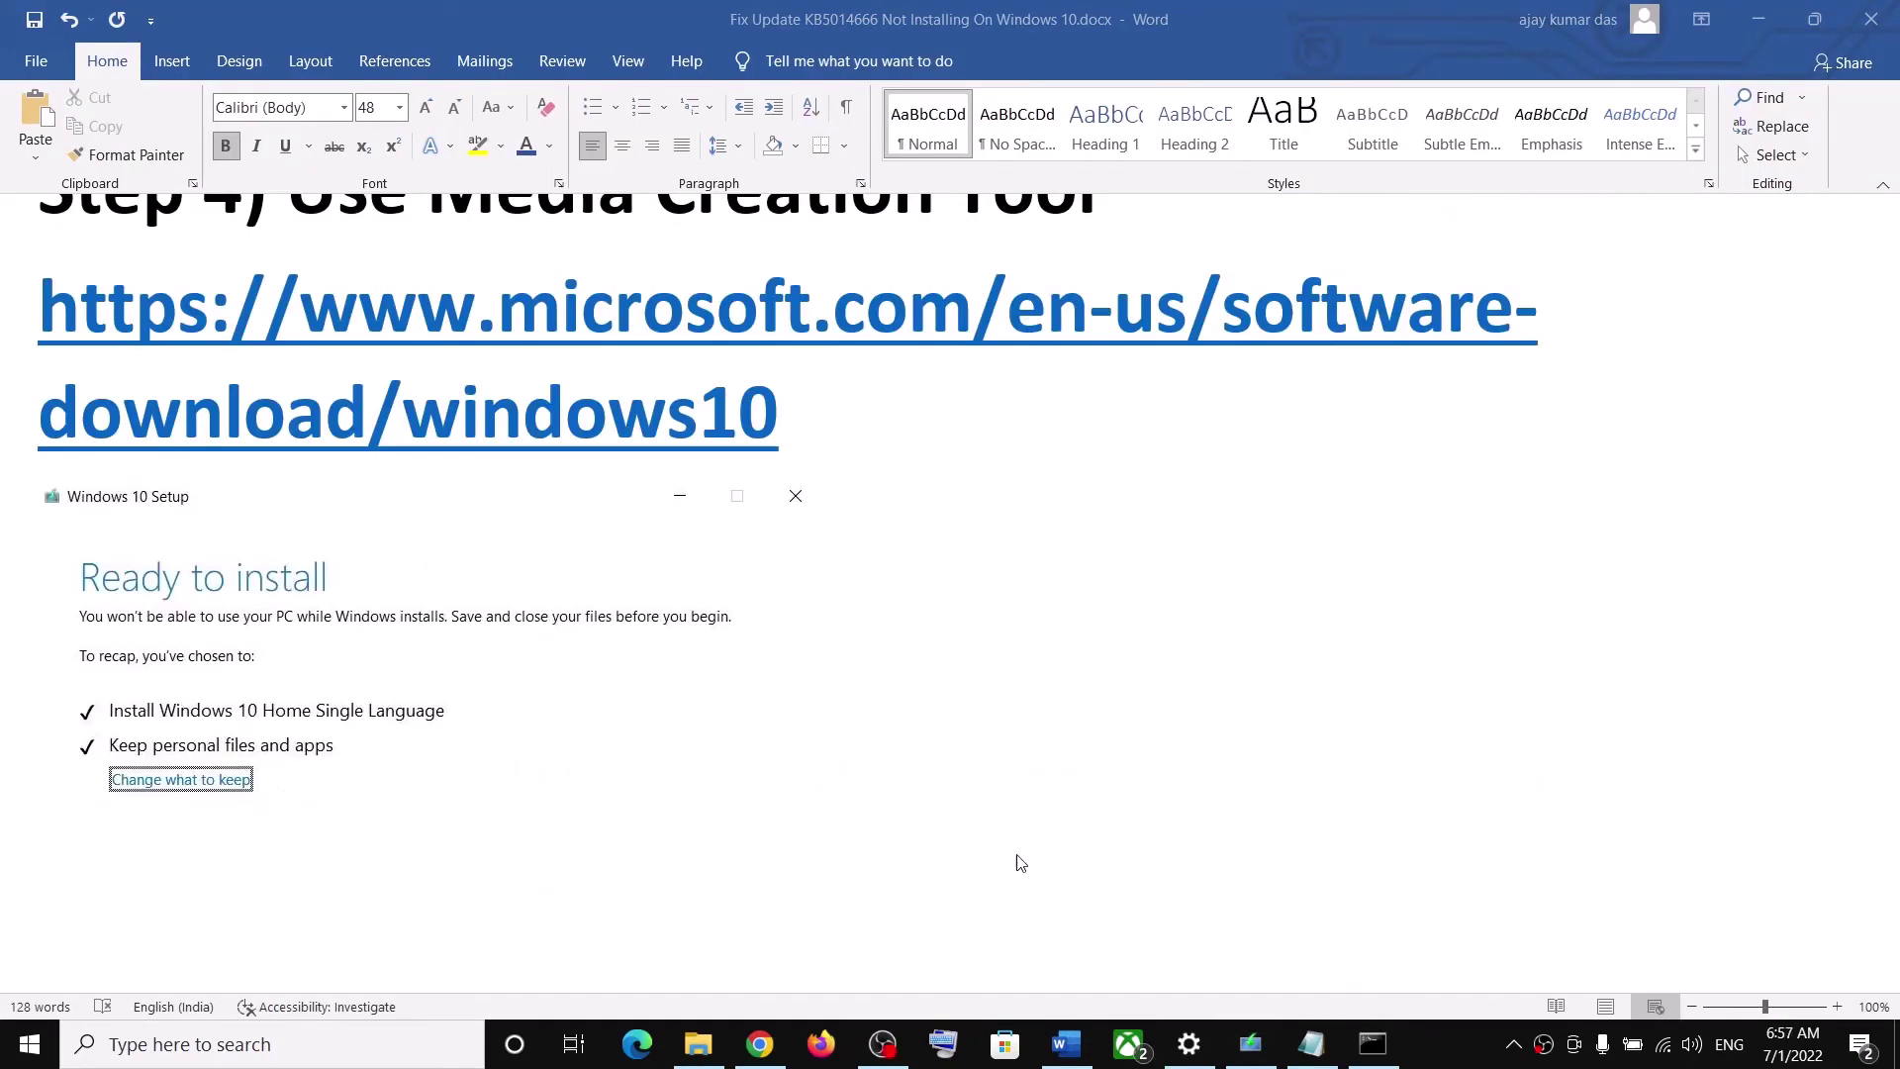
scroll(425, 635, down, 2)
scroll(339, 471, down, 1)
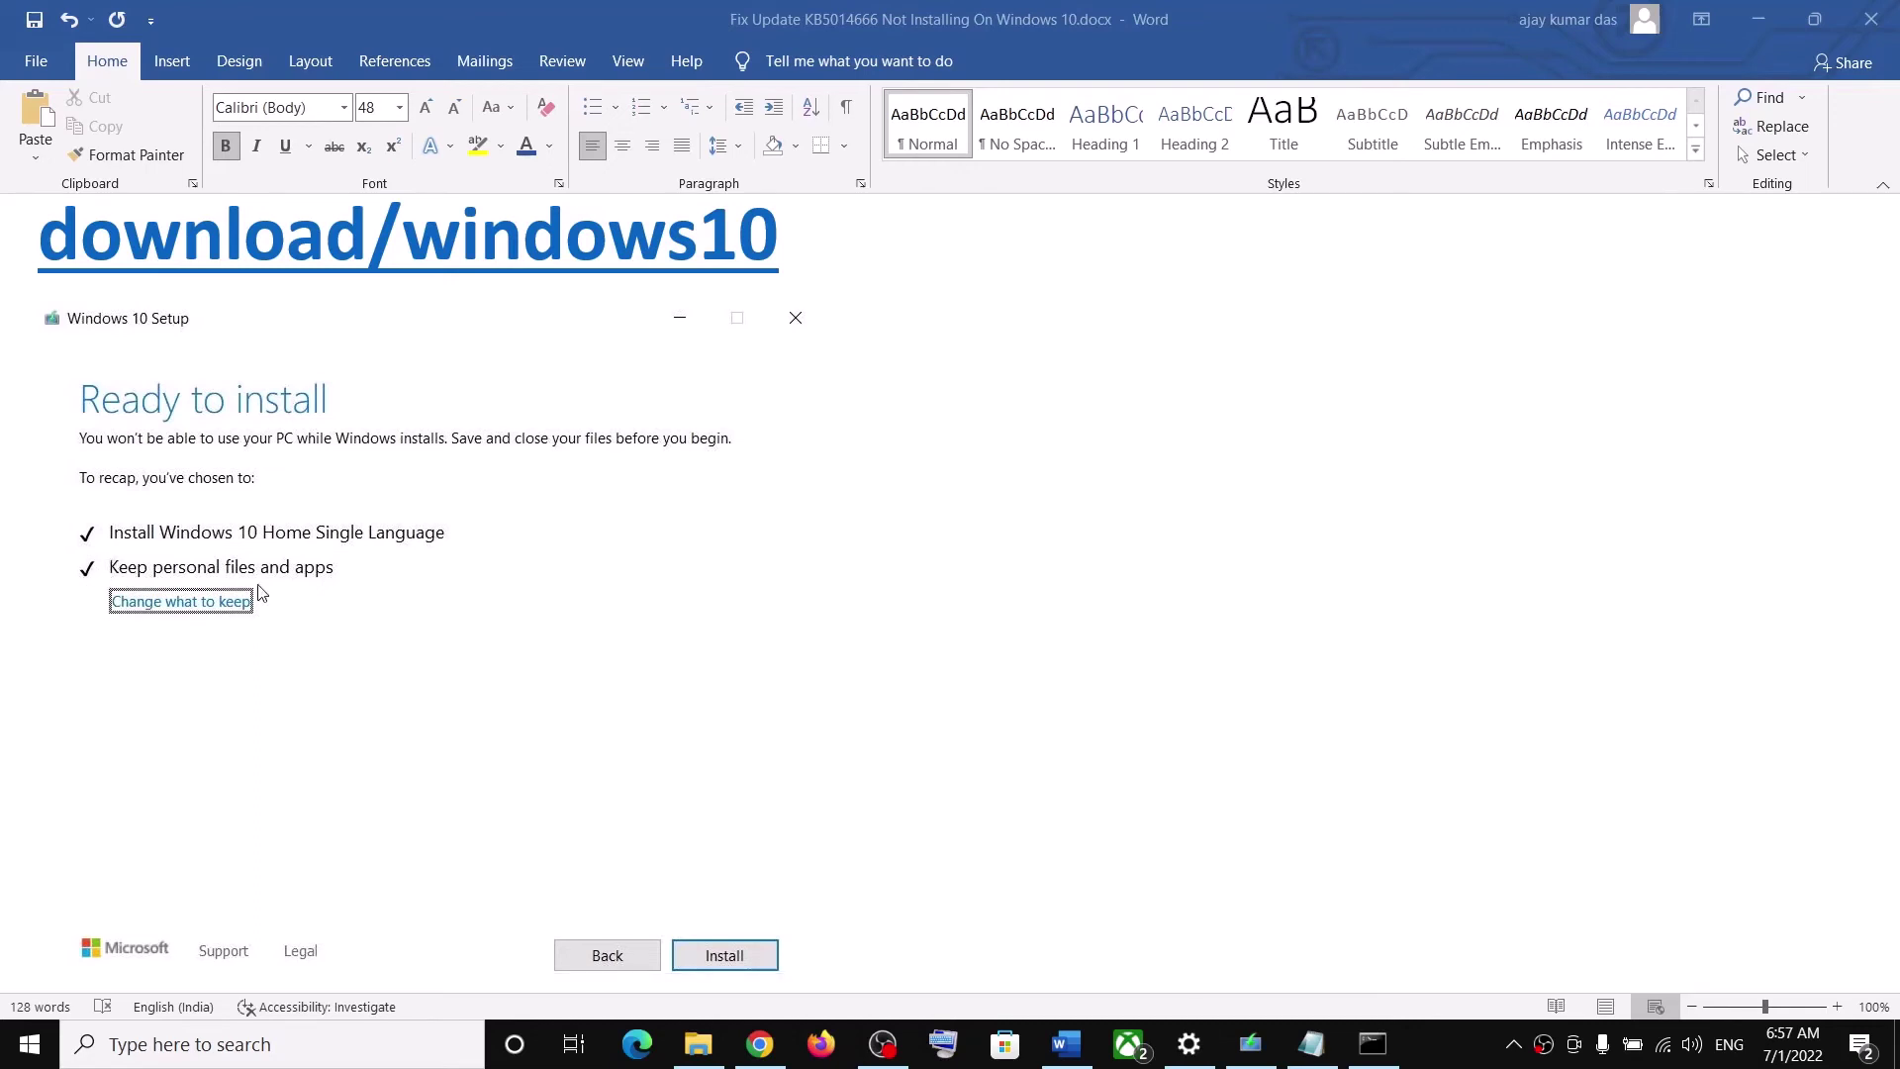
scroll(657, 606, down, 1)
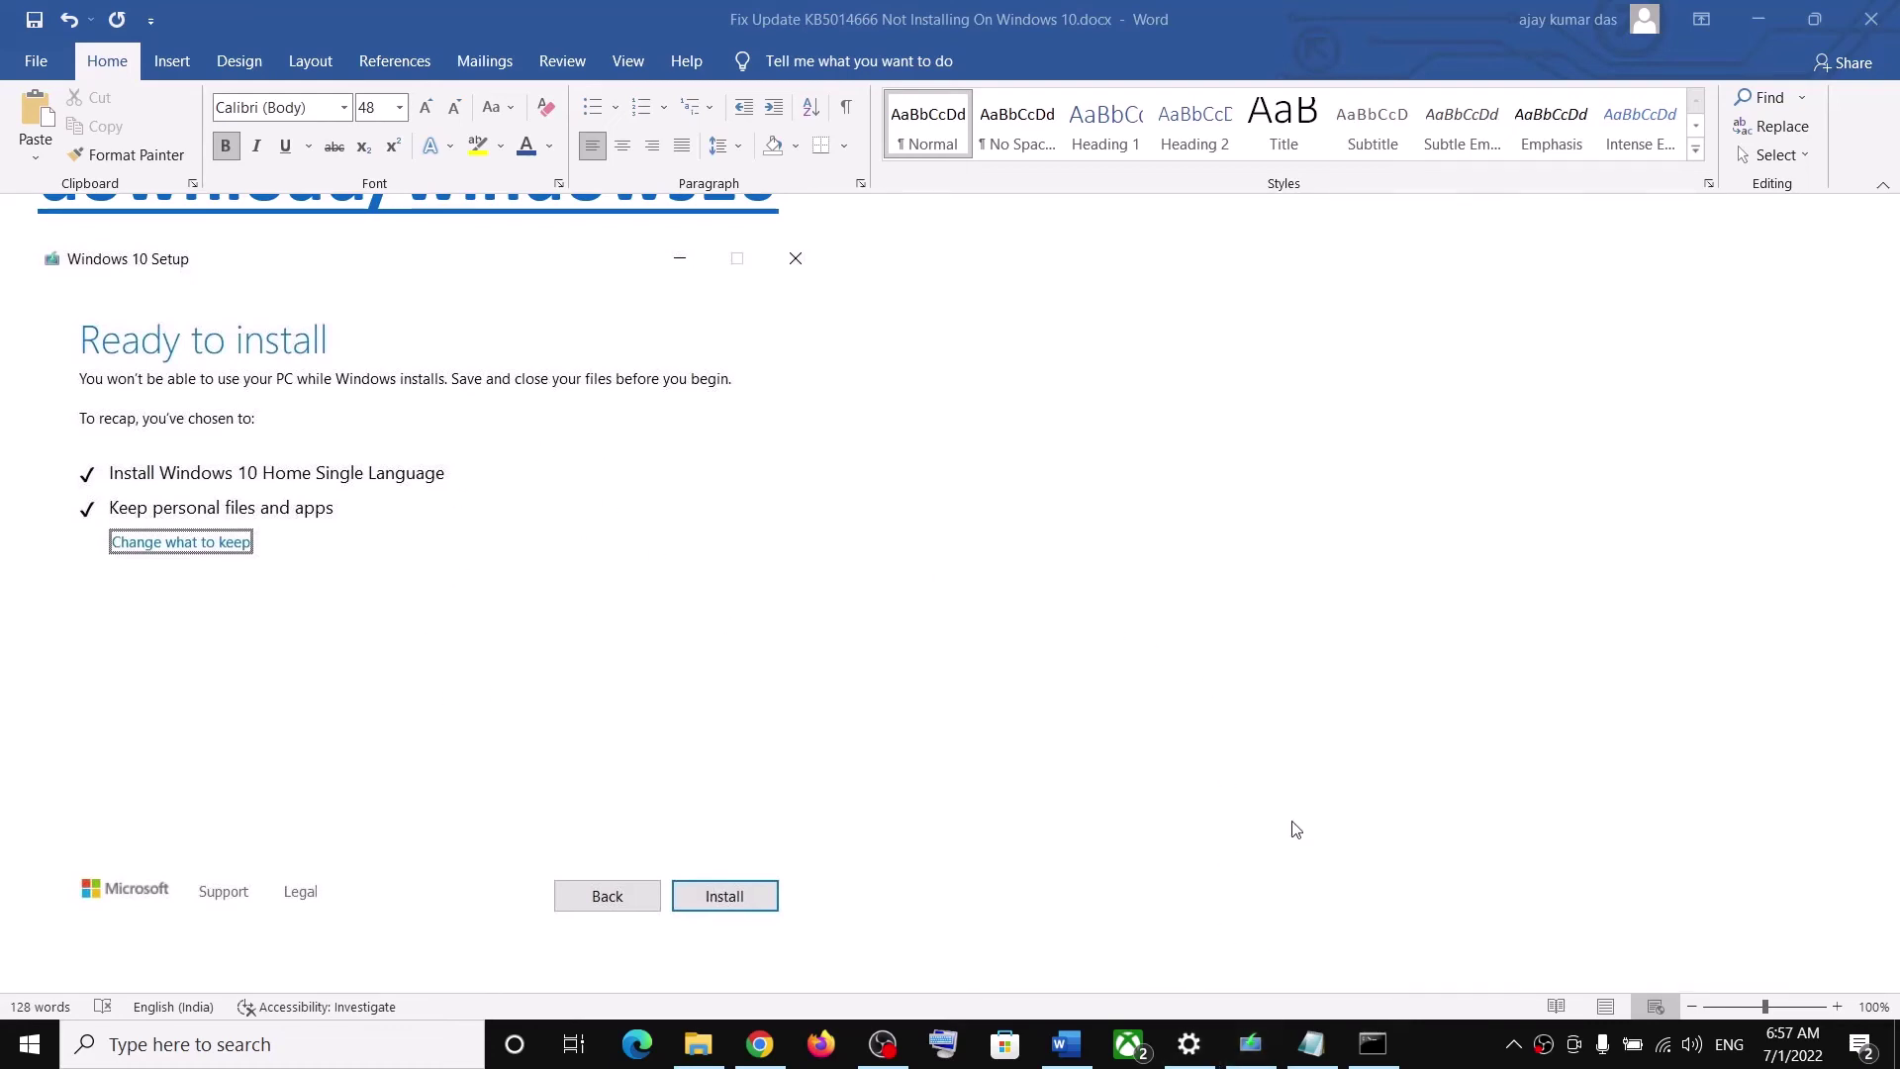
click(1066, 1044)
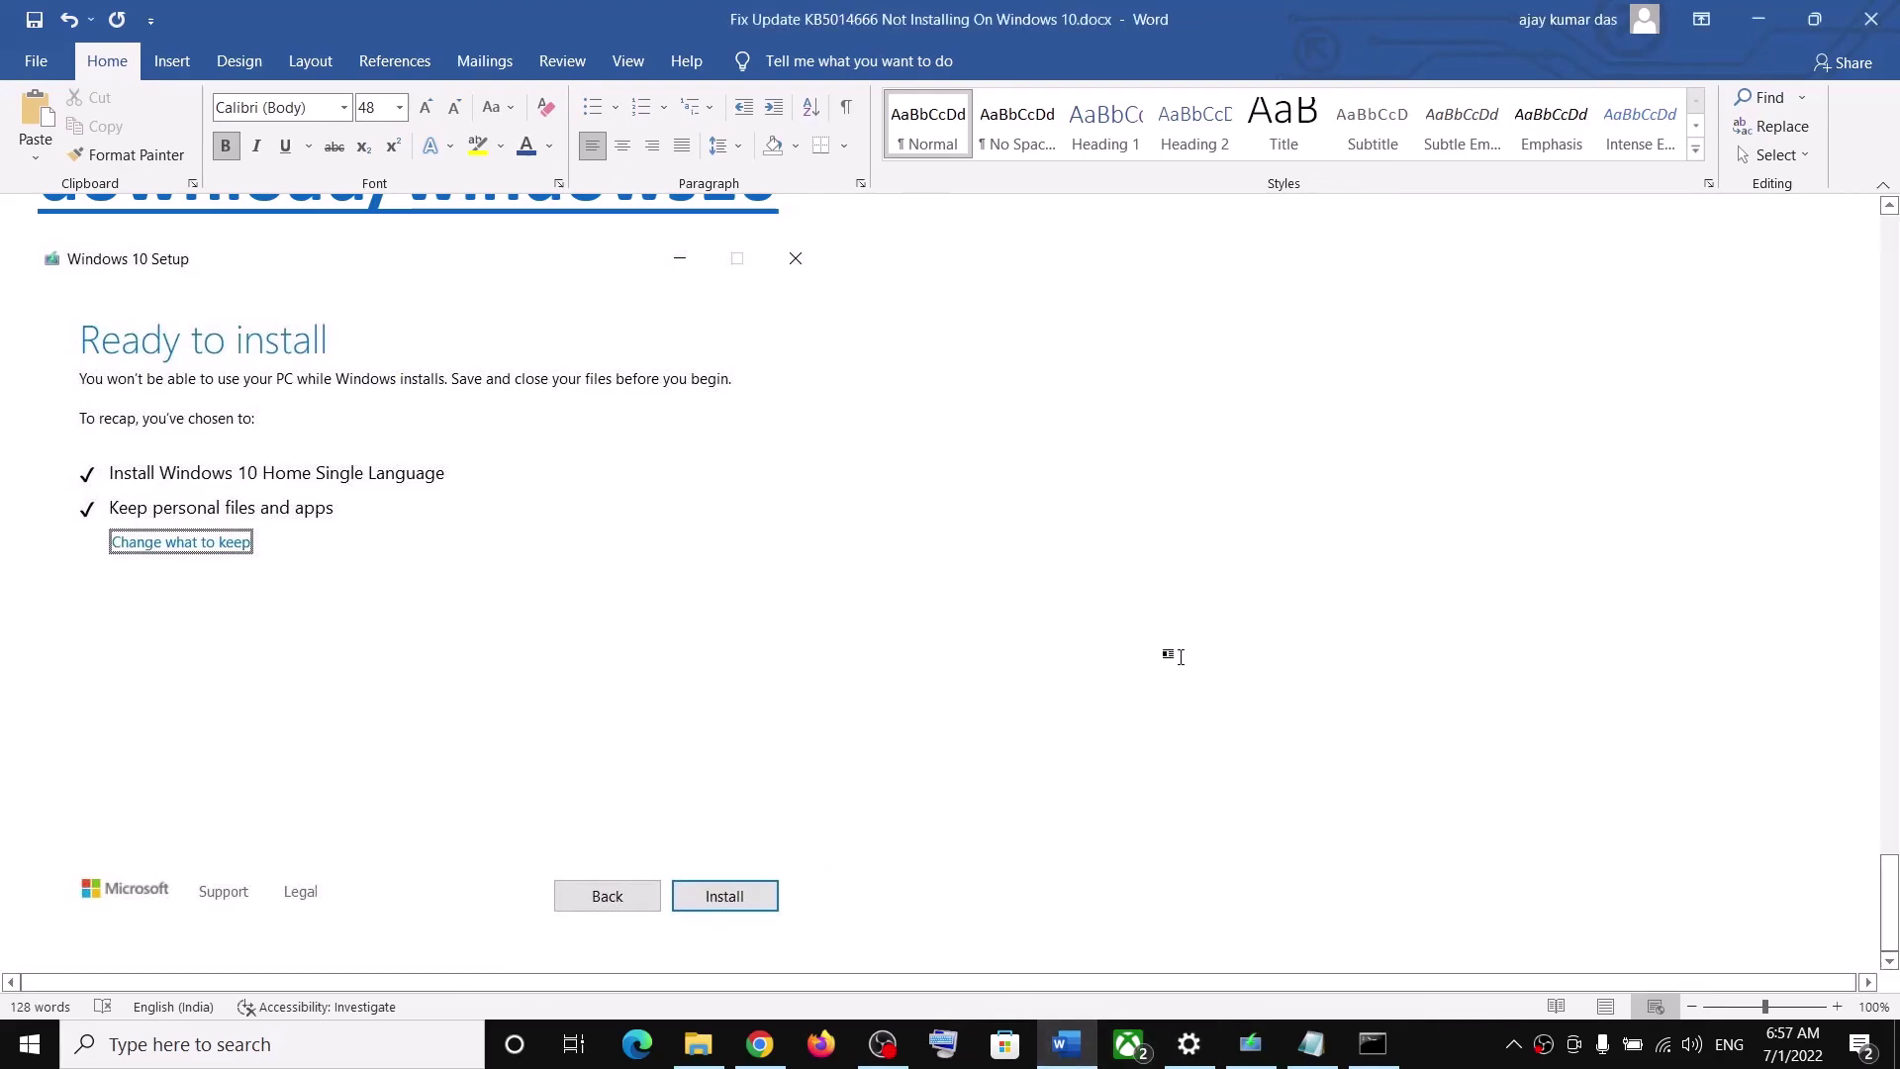
scroll(1132, 827, up, 8)
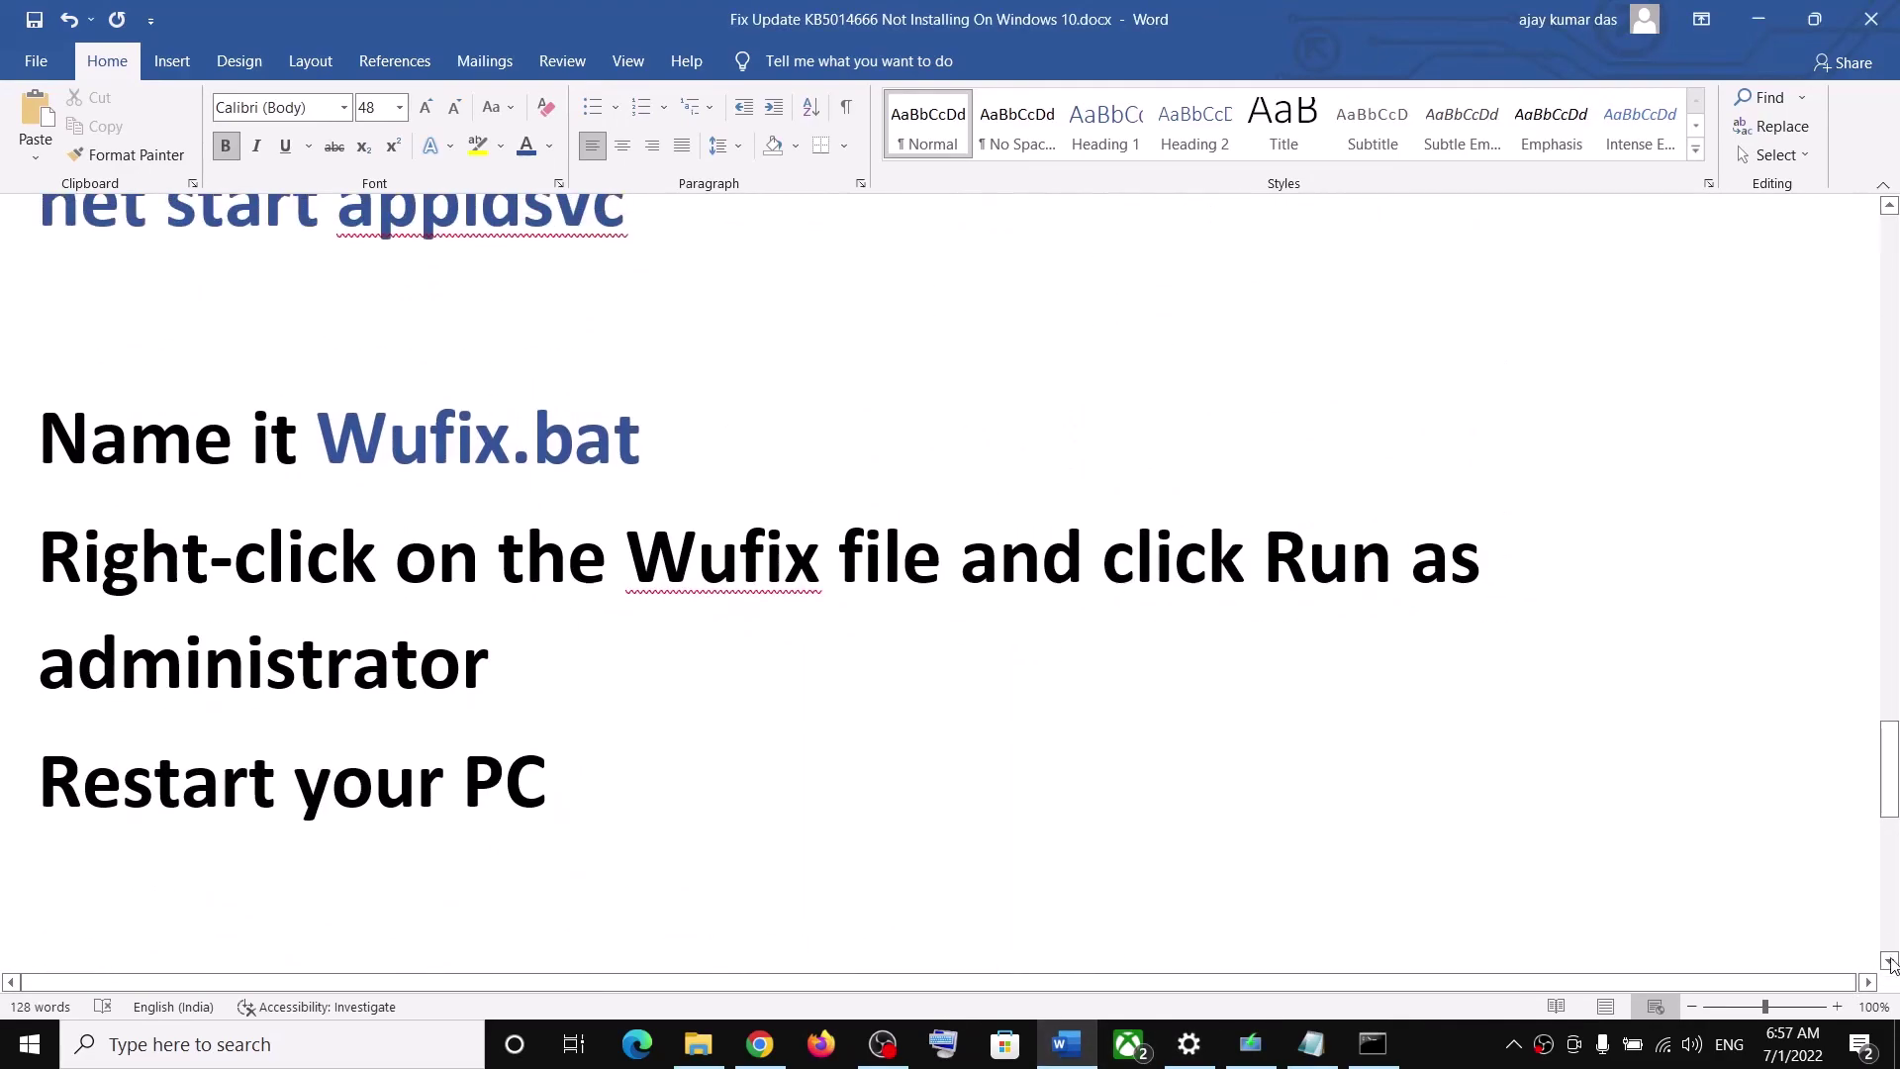
drag(1890, 792, 1890, 259)
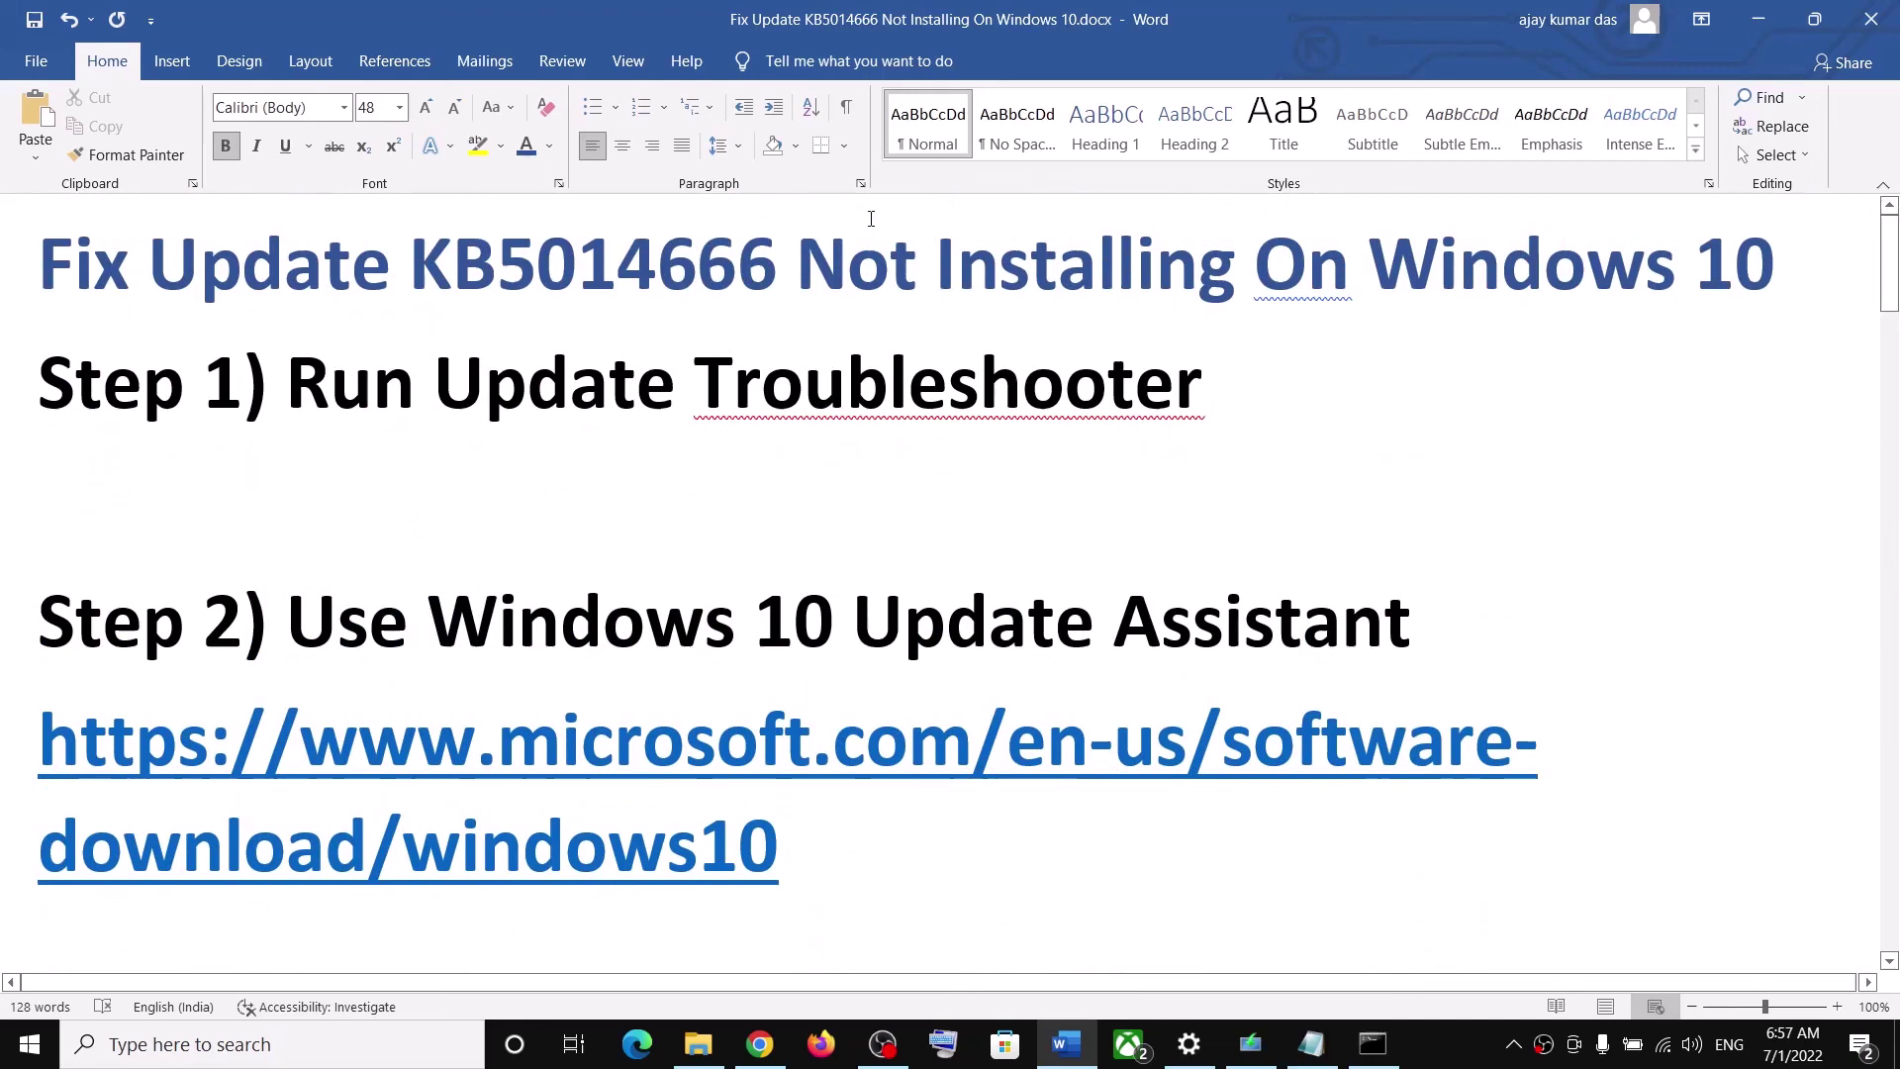
triple_click(626, 227)
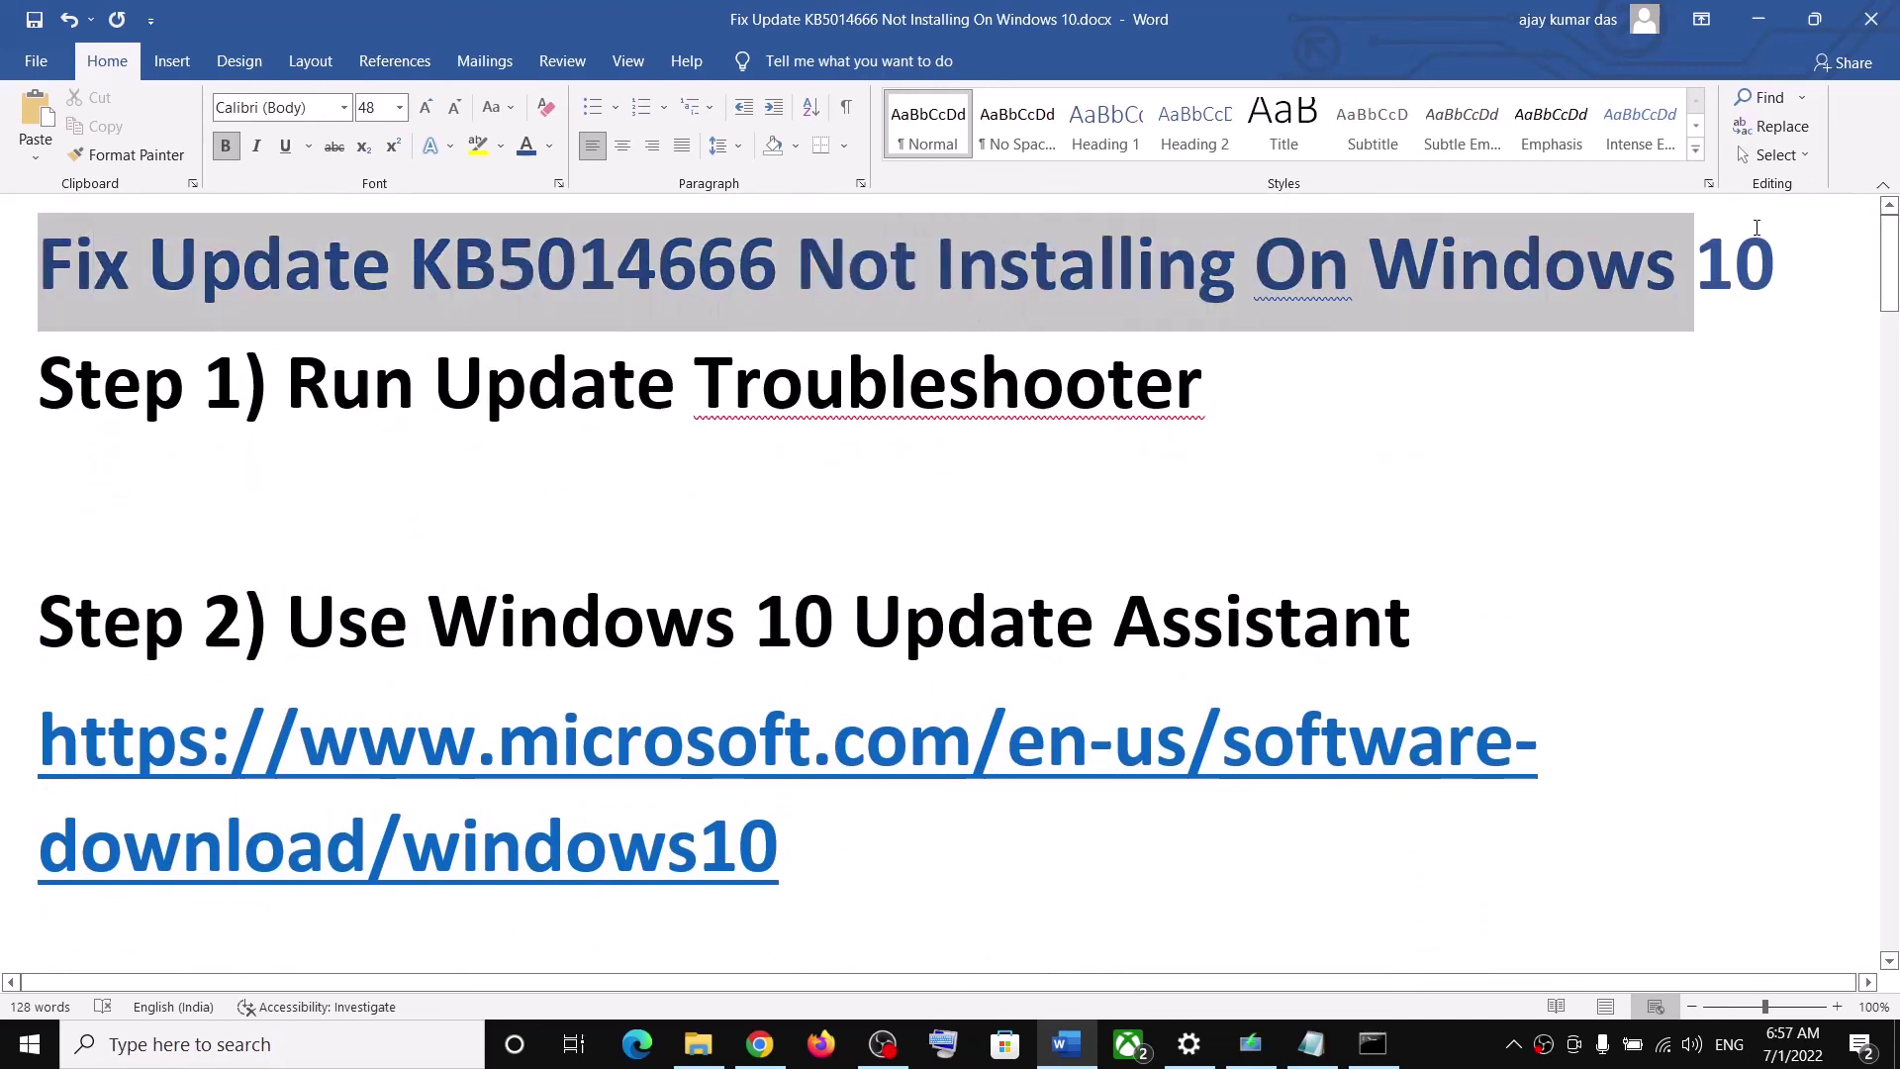
click(1466, 1055)
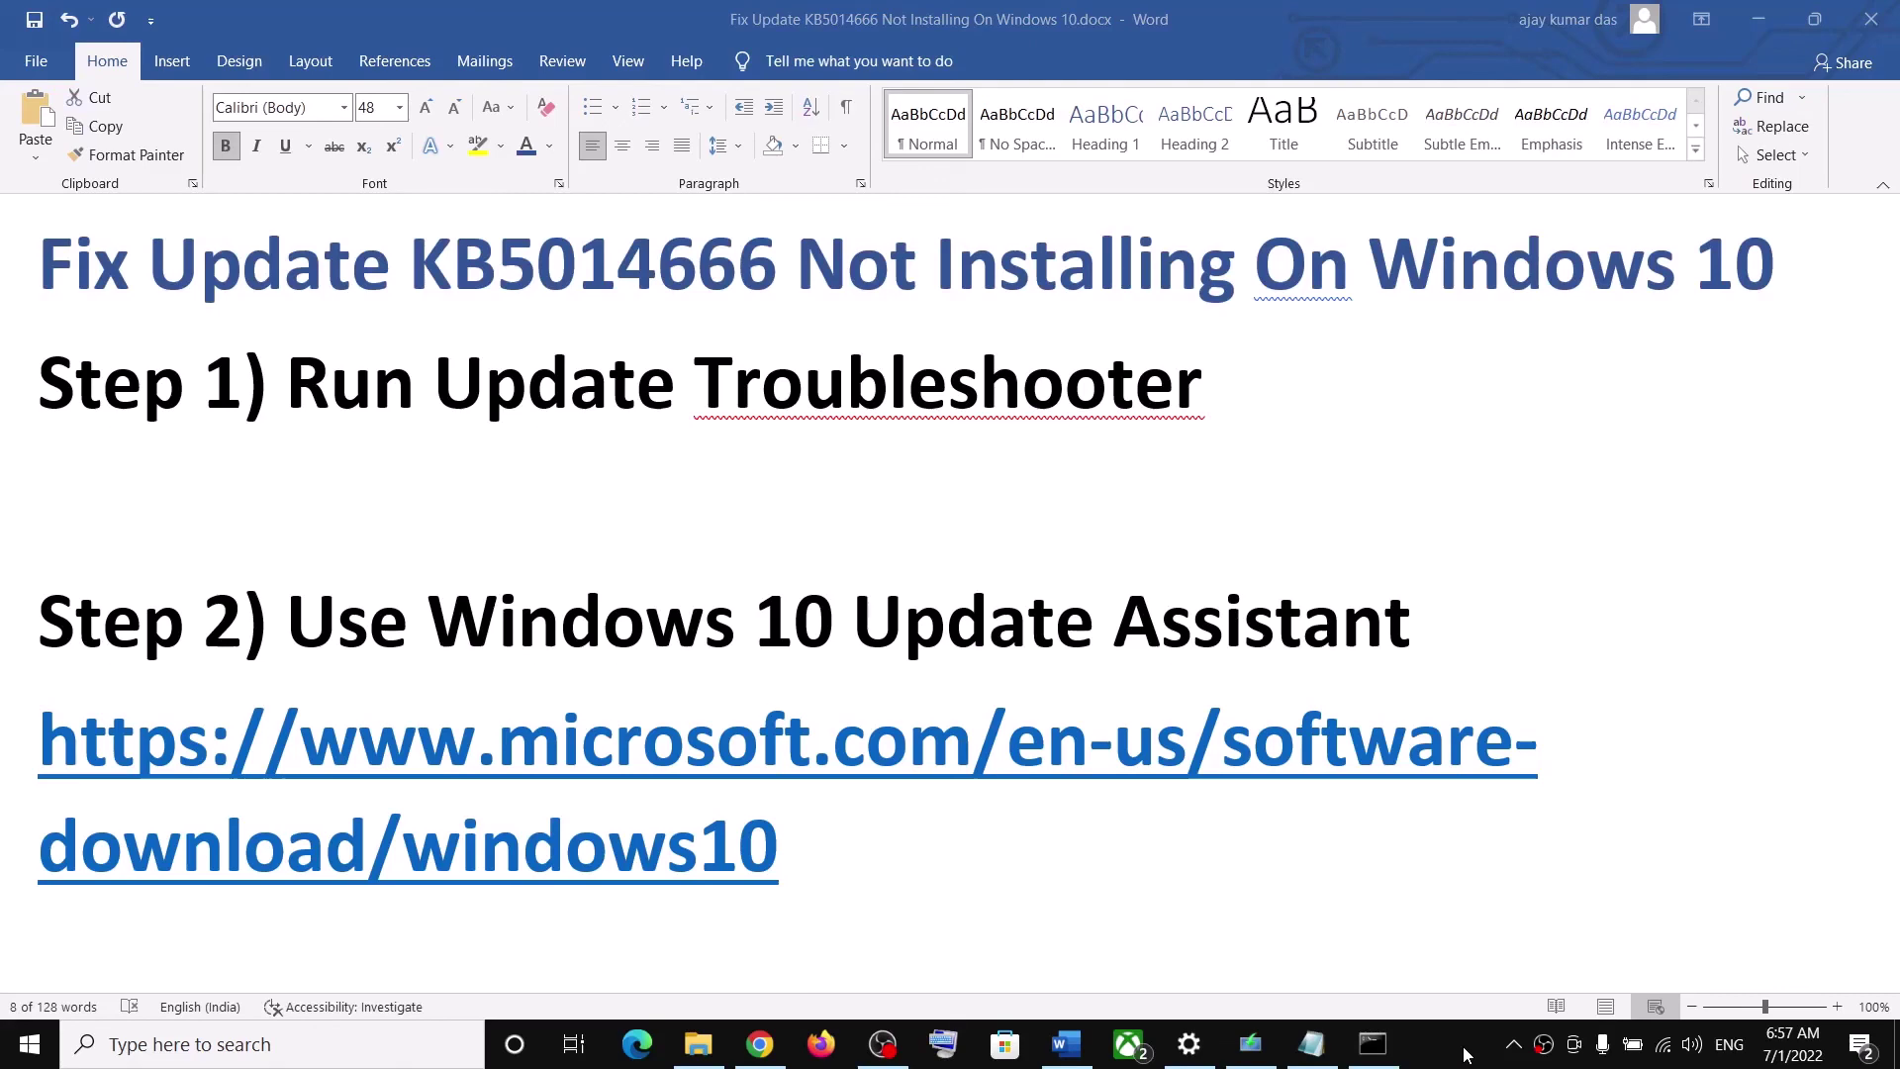